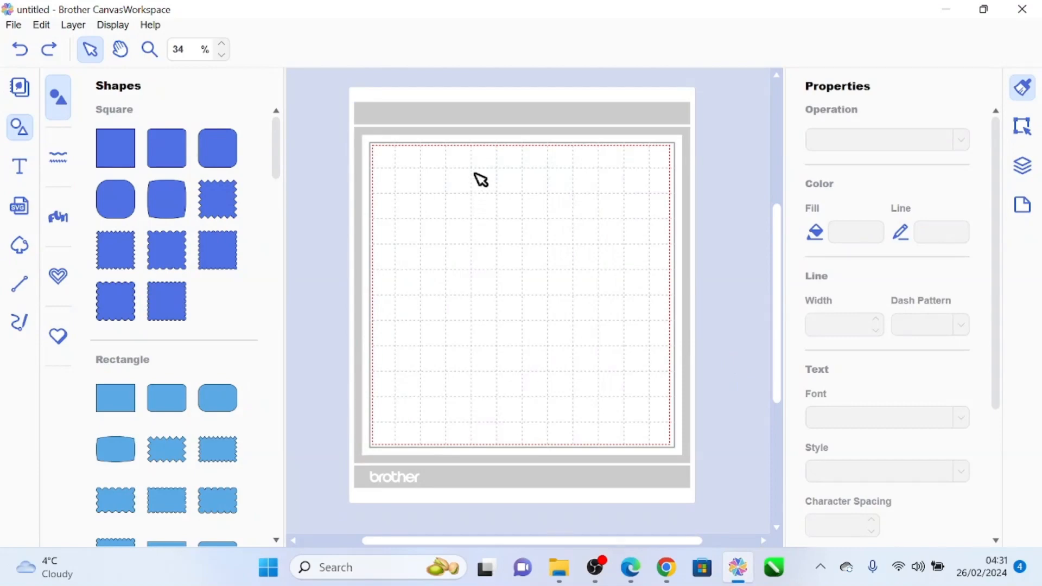
- Add a plain square to the mat and resize it to 3 by 3 inches with the aspect ratio maintained
left_click_drag(113, 157, 499, 232)
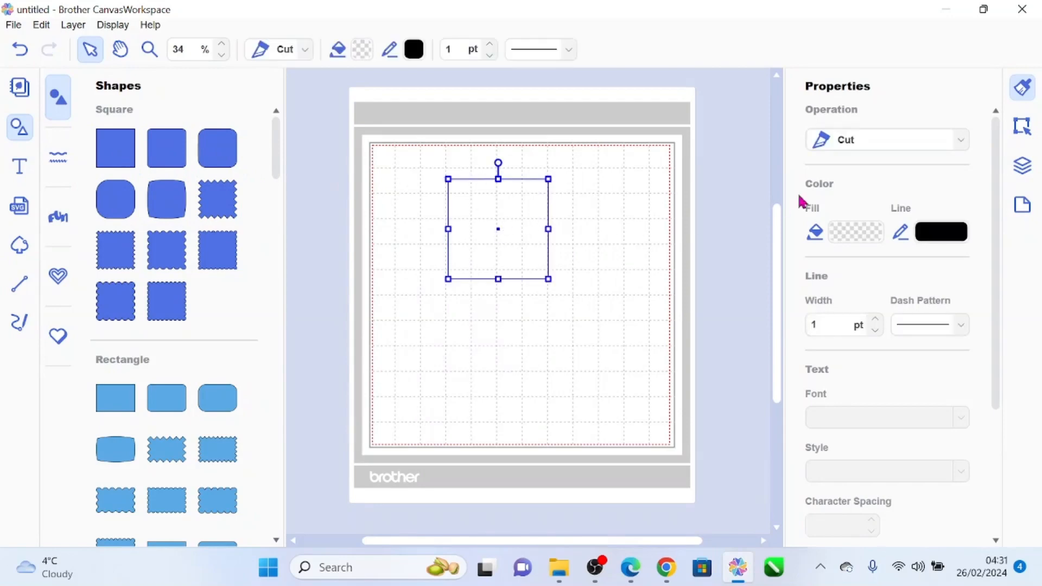
left_click(1023, 128)
left_click(1022, 164)
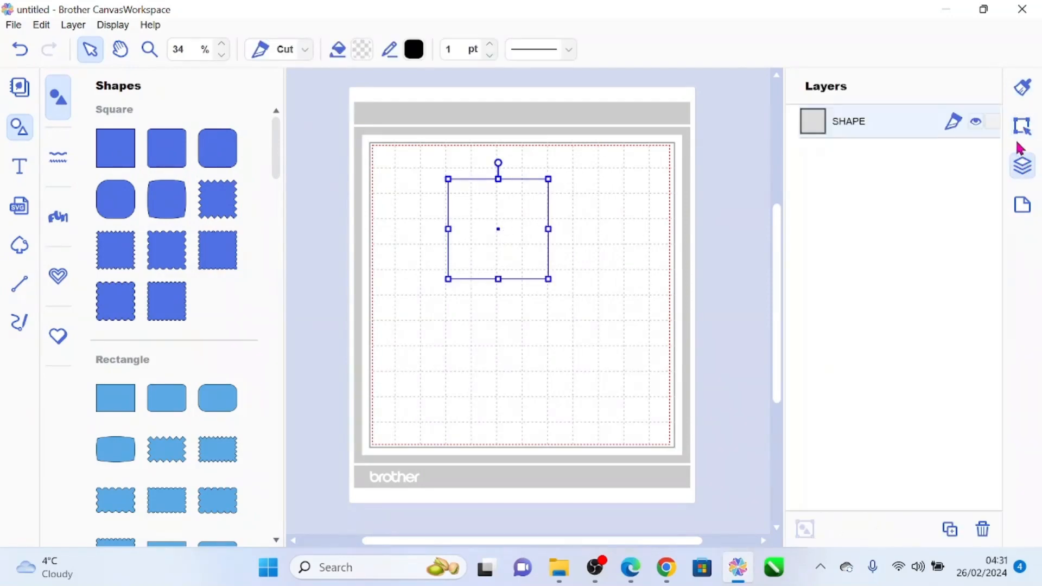
left_click(1021, 127)
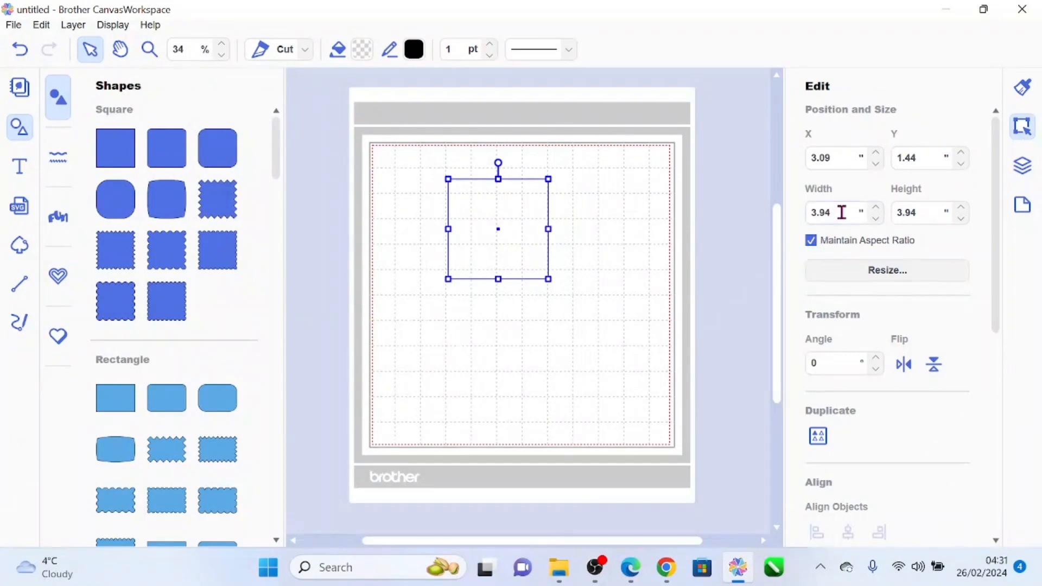
left_click_drag(831, 212, 818, 212)
key("Return")
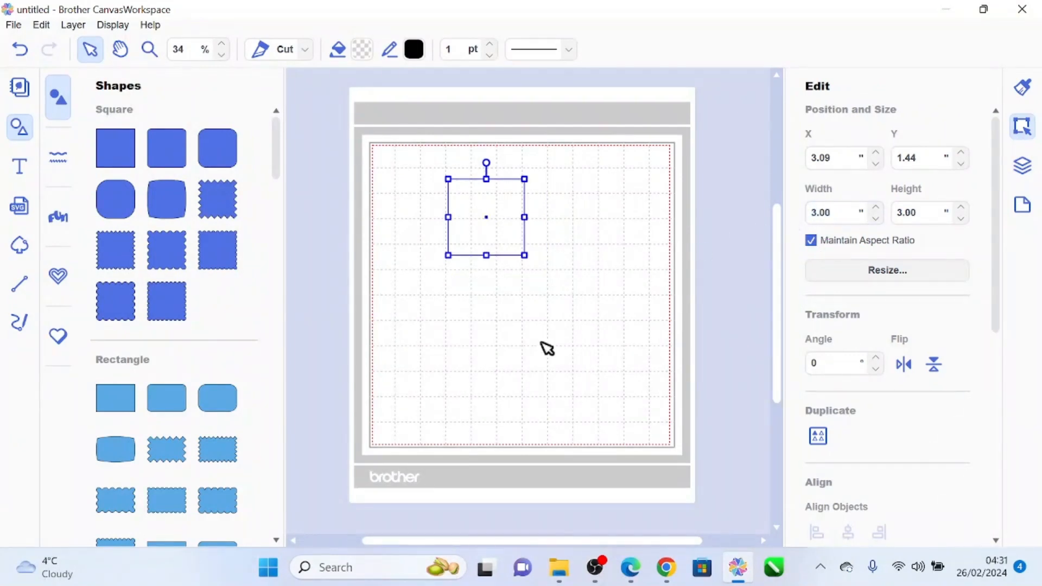
- Move the square to about X 3.99, Y 1.05 inches and set only its height to 9 inches, with the aspect ratio unlocked
left_click_drag(499, 211, 523, 202)
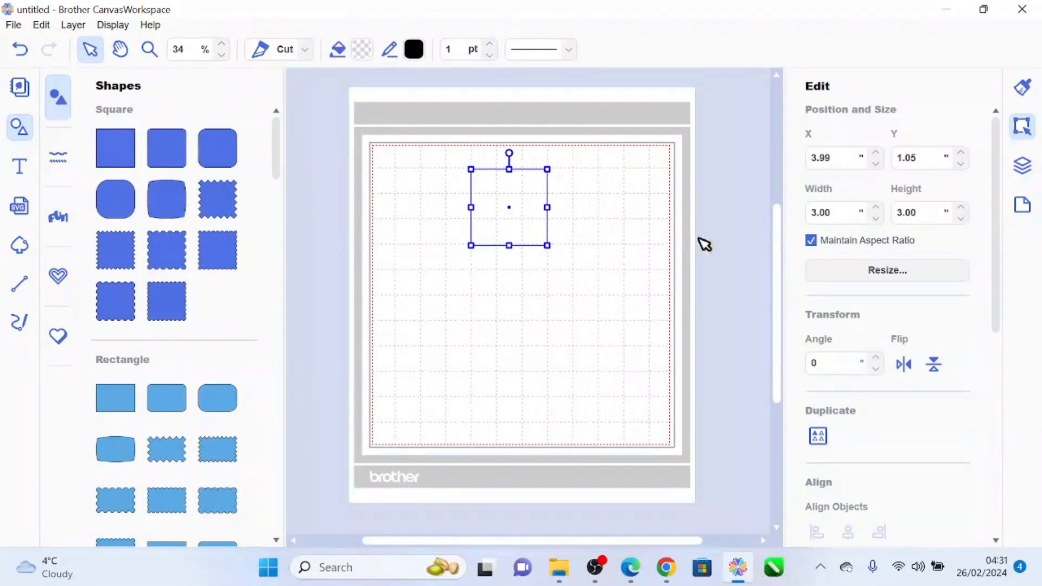
left_click(810, 241)
left_click_drag(923, 213, 895, 223)
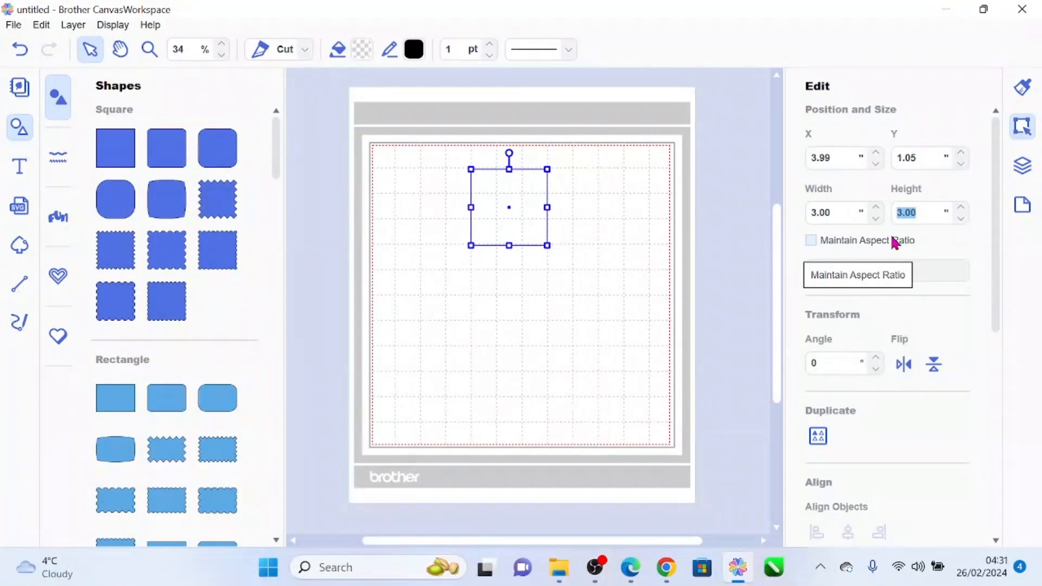
type("9")
left_click(554, 334)
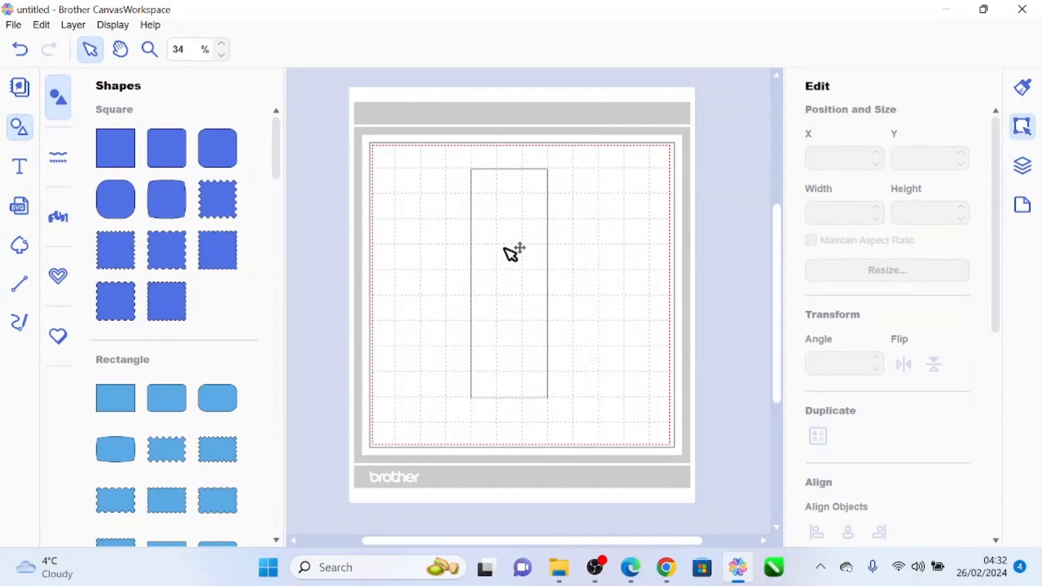
- Add a second plain square beside the tall rectangle and resize it to 3 by 3 inches with the aspect ratio maintained
left_click_drag(109, 154, 383, 239)
left_click_drag(448, 255, 448, 255)
left_click(811, 240)
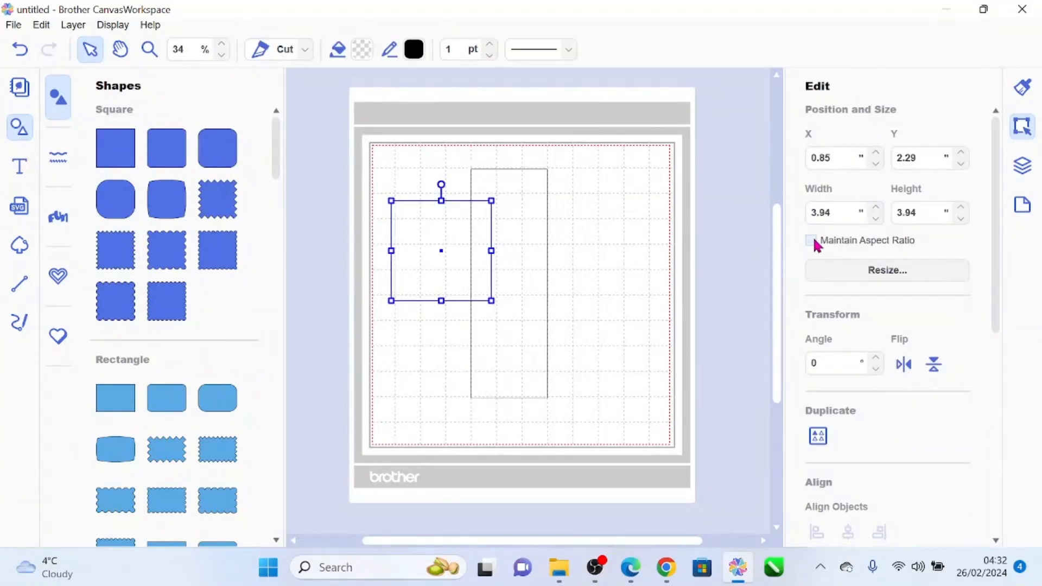
double_click(825, 212)
type("3")
left_click(616, 248)
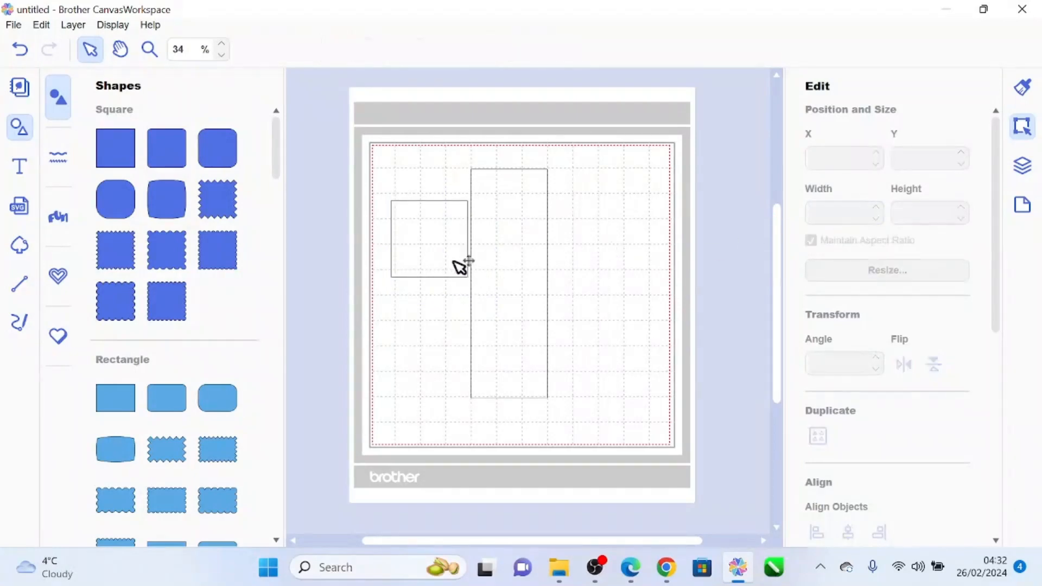
- Move the second square to about X 0.70, Y 3.72 inches and set only its width to 9 inches, with the aspect ratio unlocked
left_click_drag(460, 267, 446, 293)
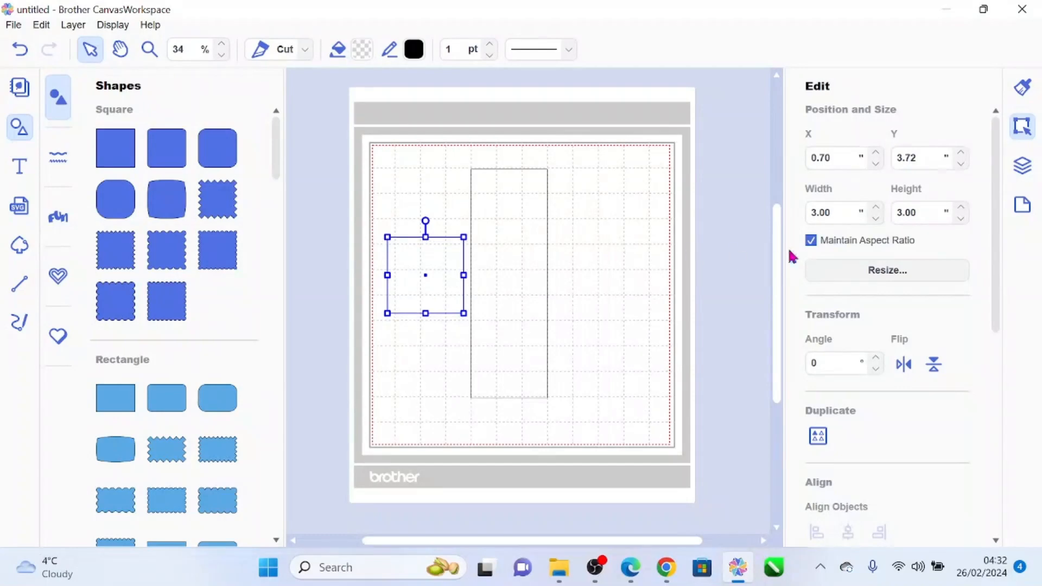
left_click(812, 239)
left_click_drag(832, 212, 812, 222)
type("9")
left_click(618, 274)
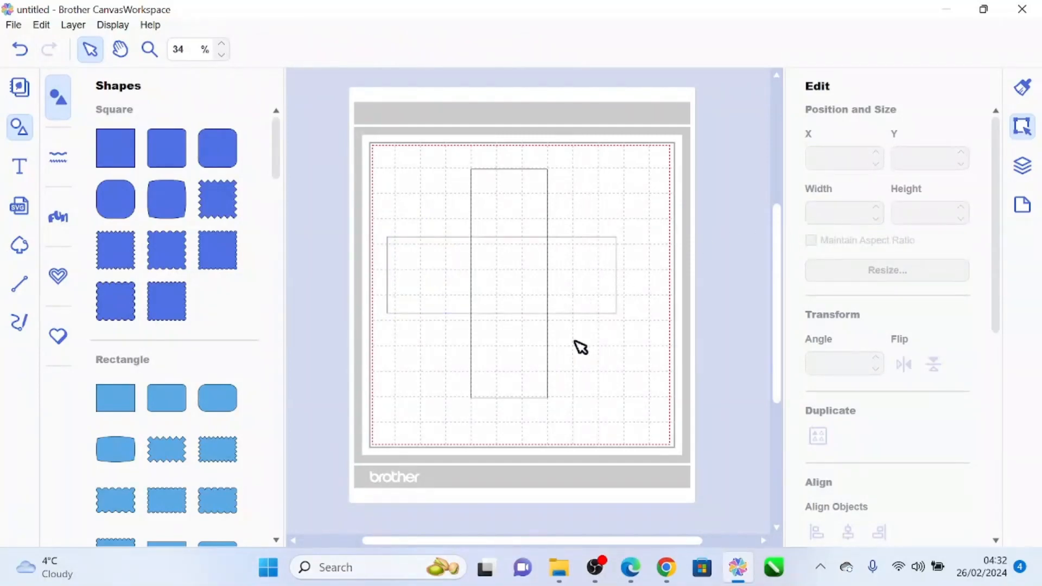
- Align the centres of the two crossing rectangles both horizontally and vertically
left_click_drag(594, 199, 470, 374)
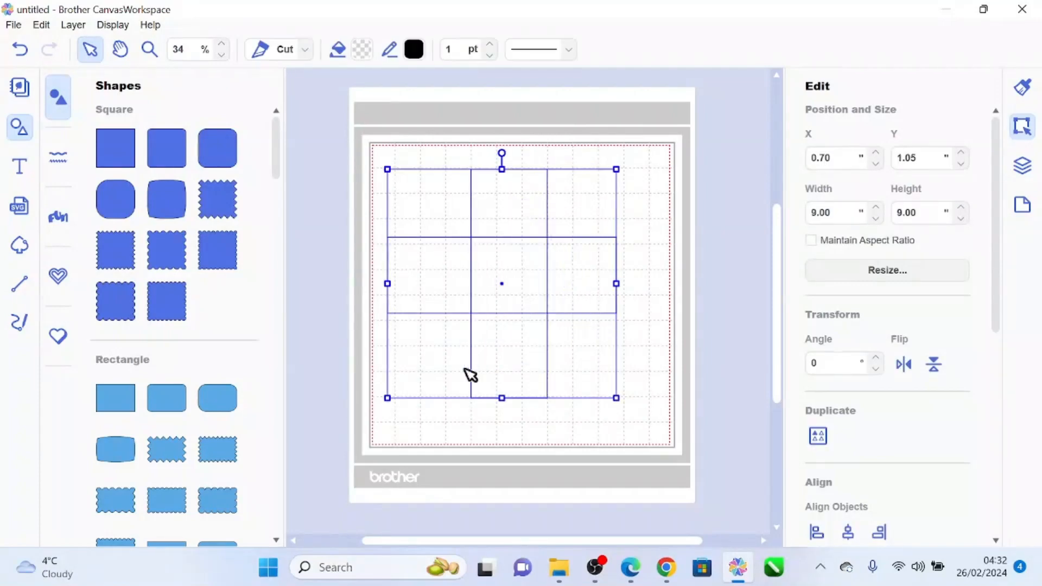
scroll(872, 461, "down", 3)
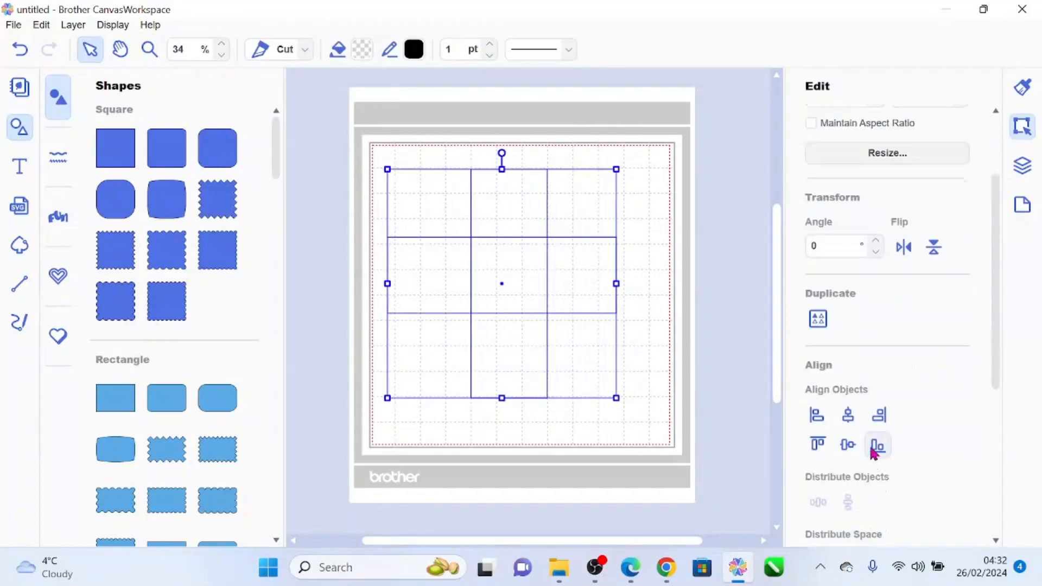
left_click(848, 415)
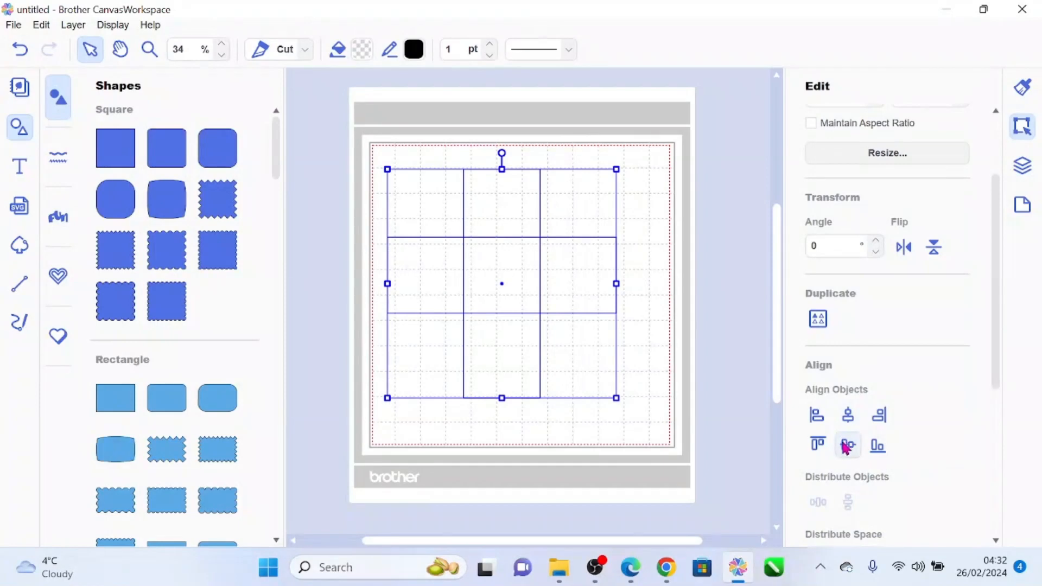
left_click(846, 445)
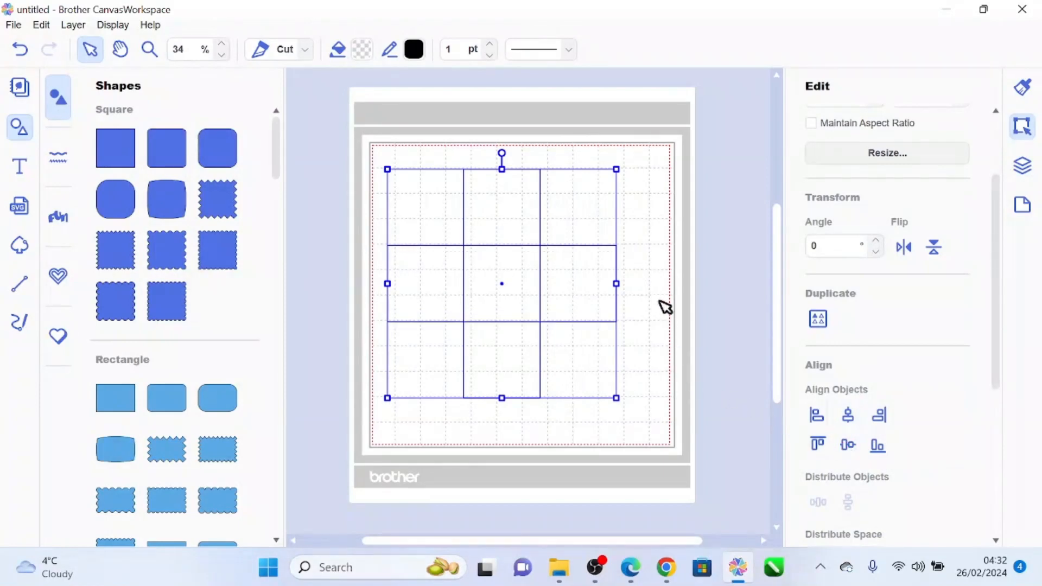
left_click(667, 271)
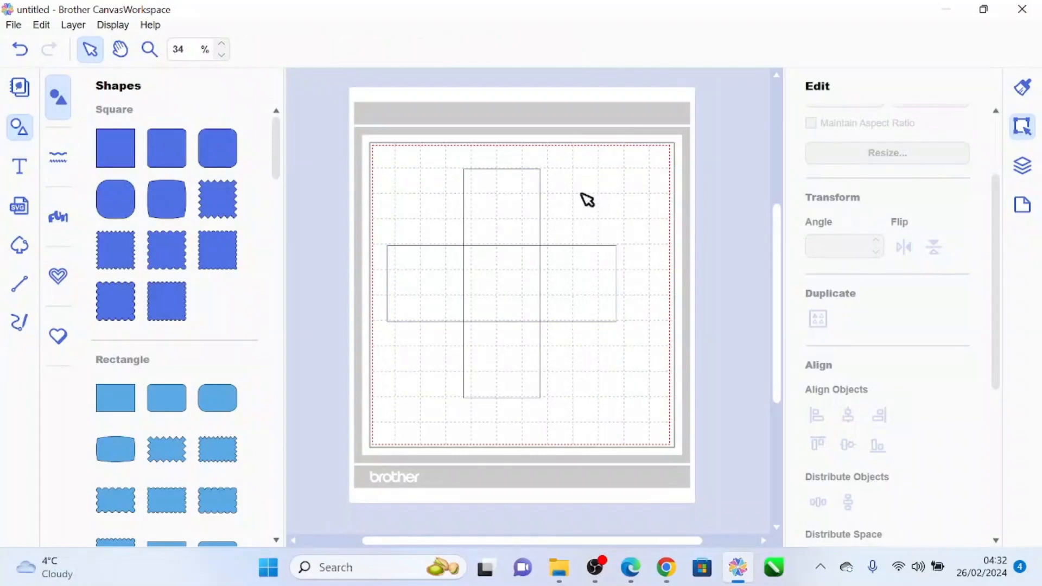
- Weld the two crossing rectangles into a single cross outline
left_click_drag(581, 194, 474, 361)
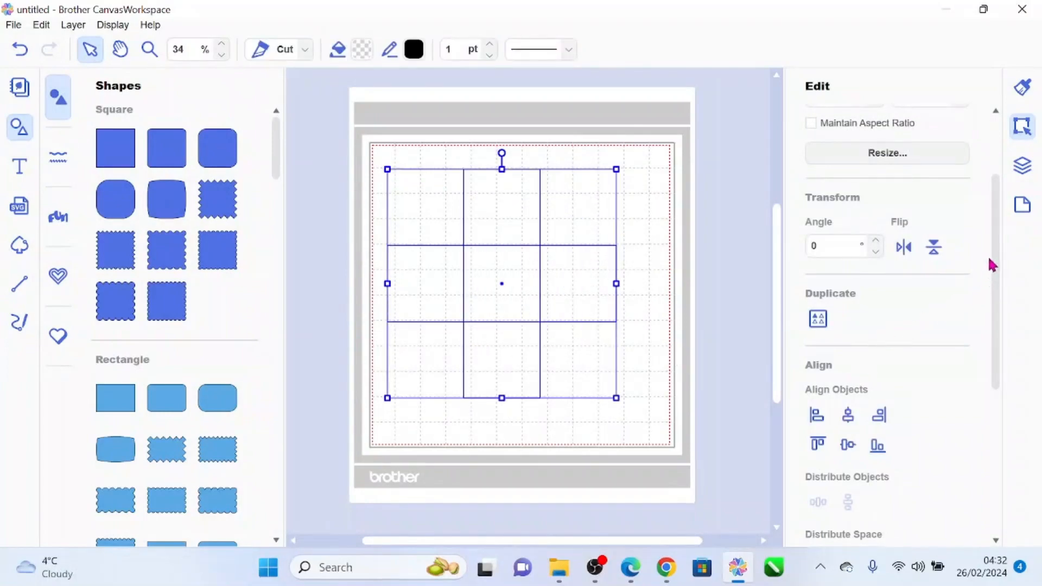
left_click_drag(991, 244, 1002, 421)
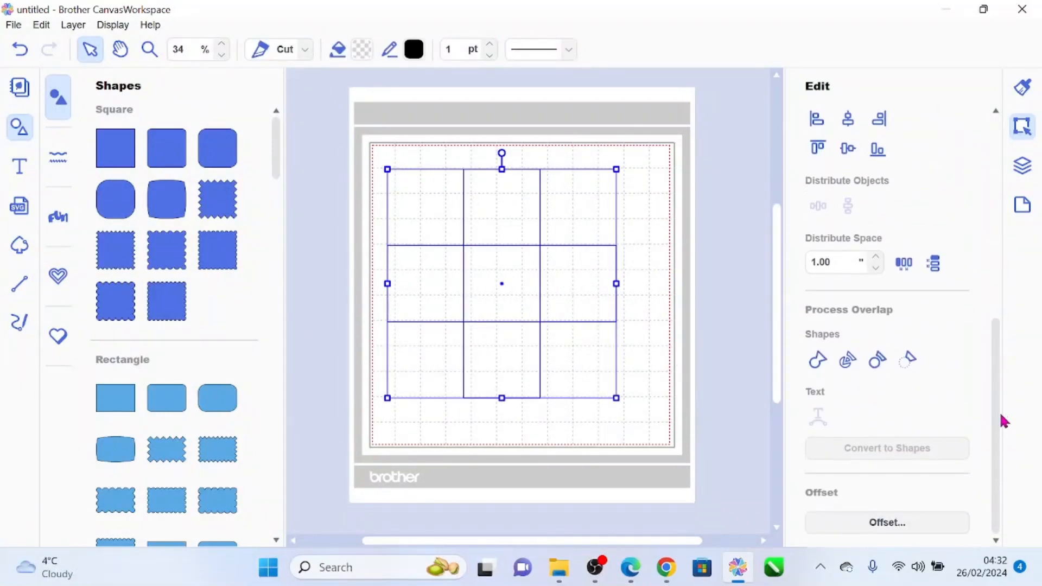
left_click(815, 361)
left_click(565, 349)
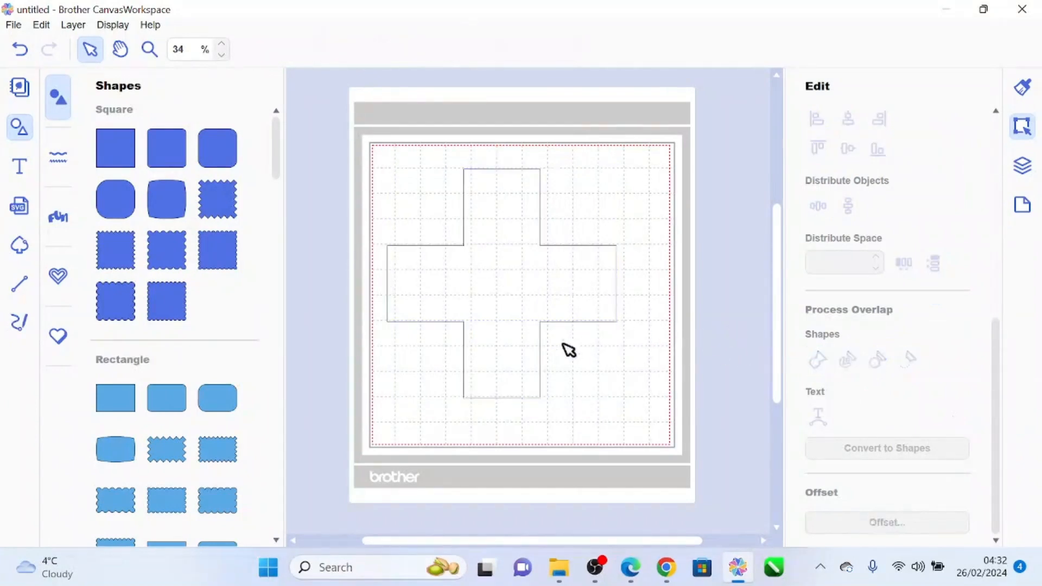
- Fill the cross with medium pink and shift it slightly to the right on the mat
left_click(20, 128)
left_click(383, 251)
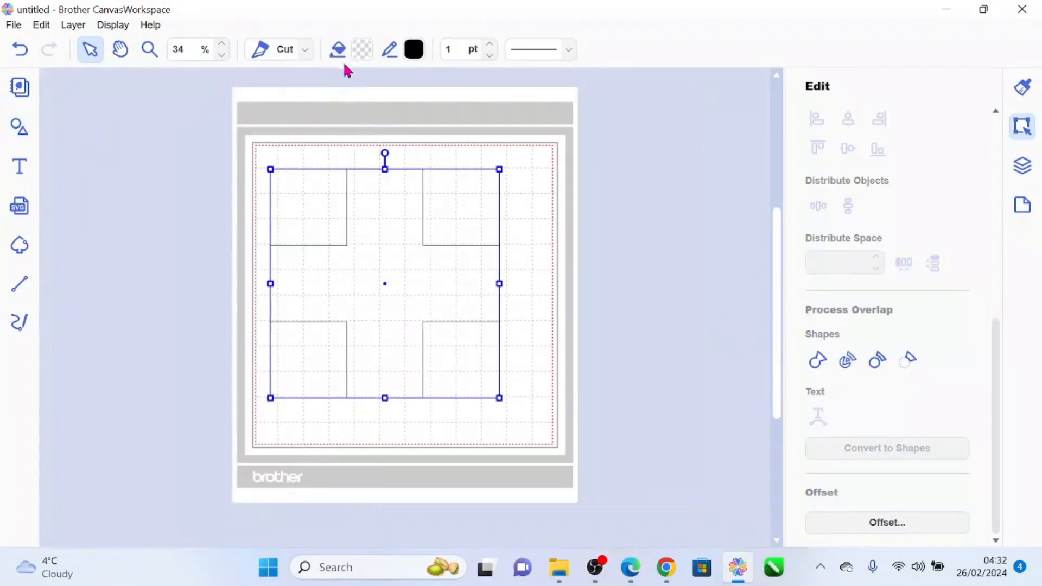
left_click(358, 51)
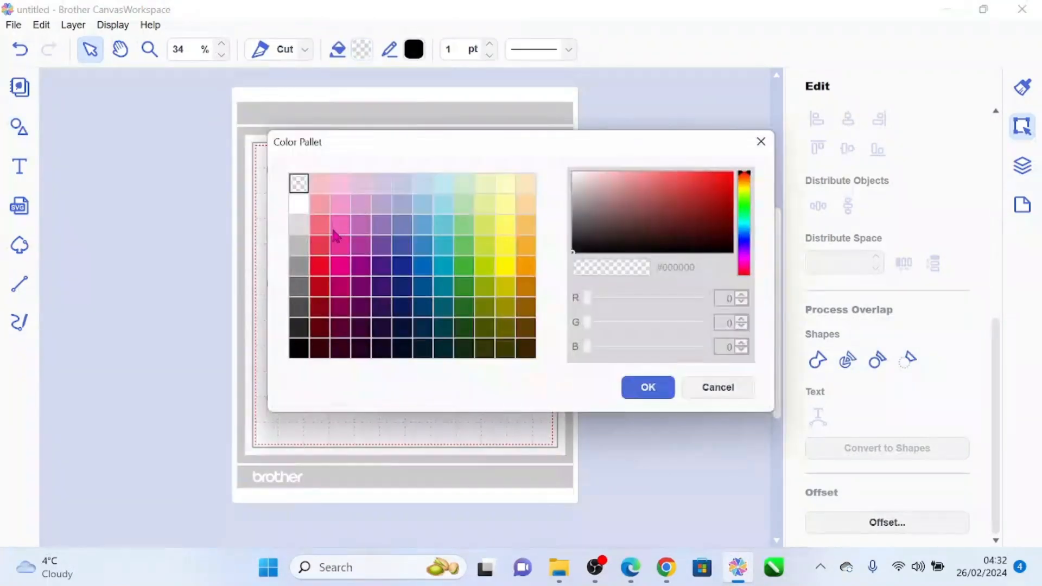
left_click(342, 226)
left_click(646, 387)
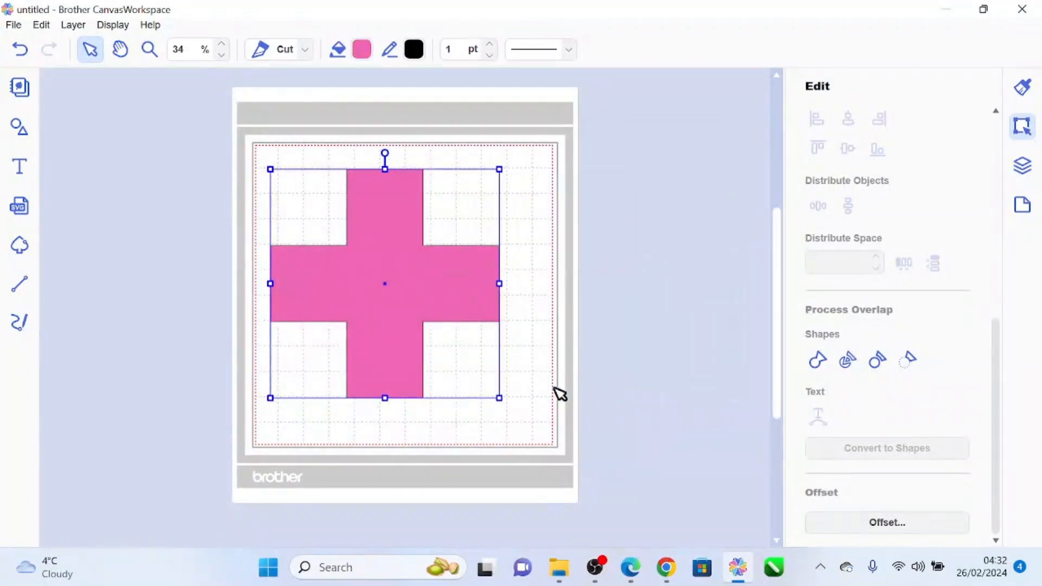
left_click(560, 394)
left_click_drag(408, 303, 421, 303)
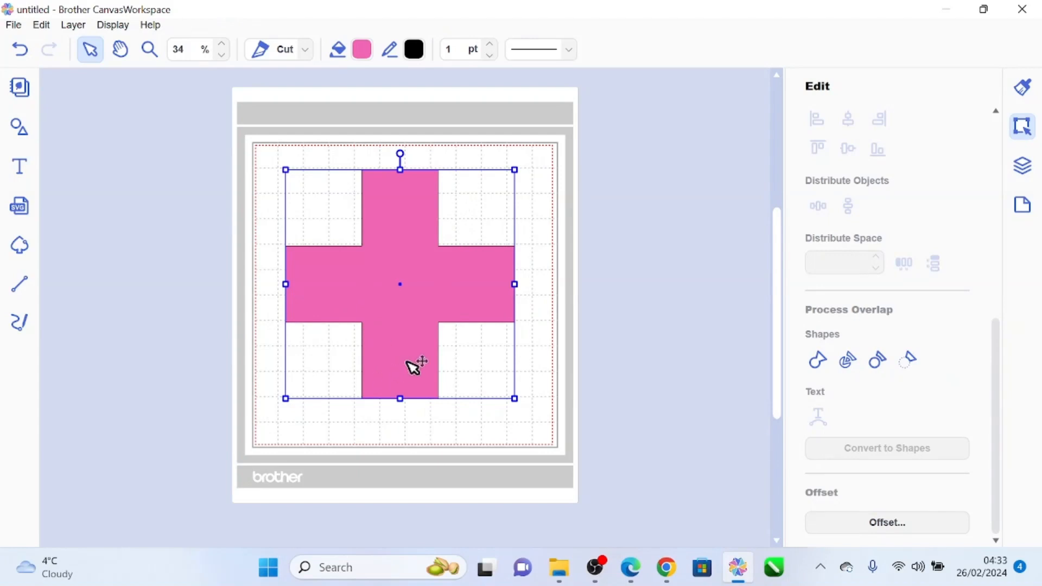
- Draw a shallow trapezoid tab with straight path segments along the lower edge of the cross's left arm
left_click(150, 52)
left_click_drag(276, 294, 390, 350)
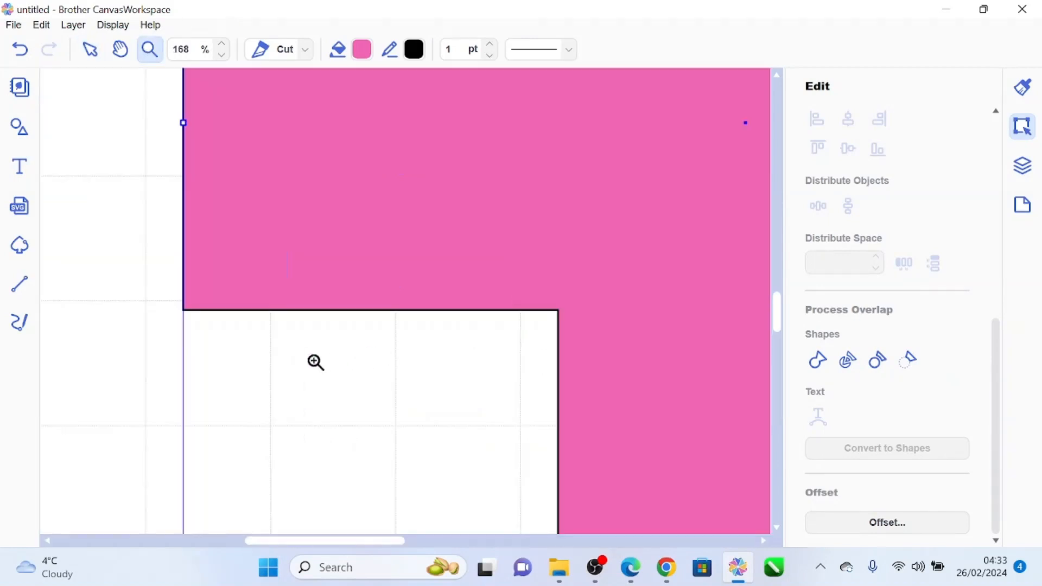
left_click(22, 285)
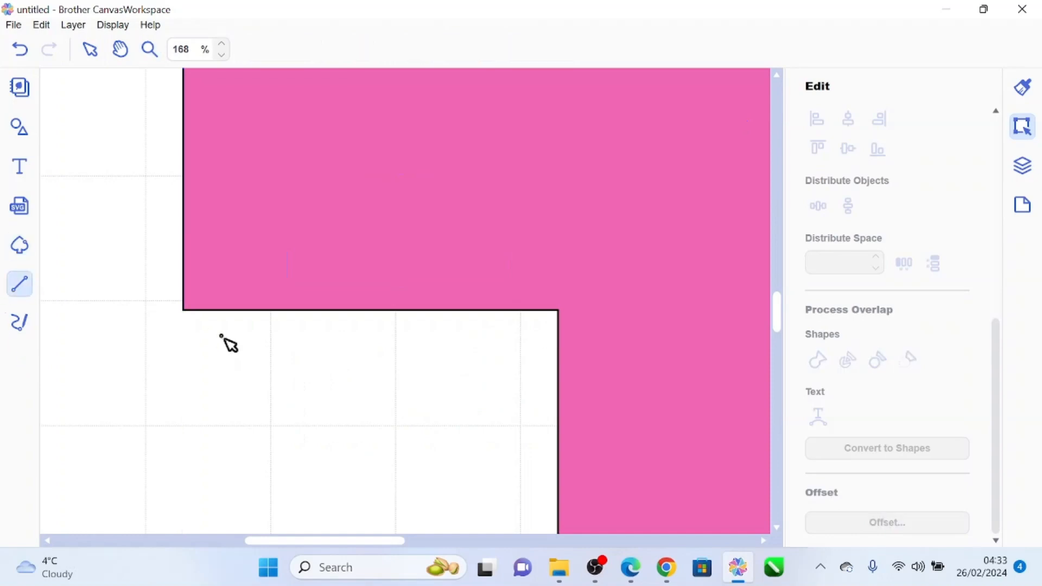
left_click(199, 311)
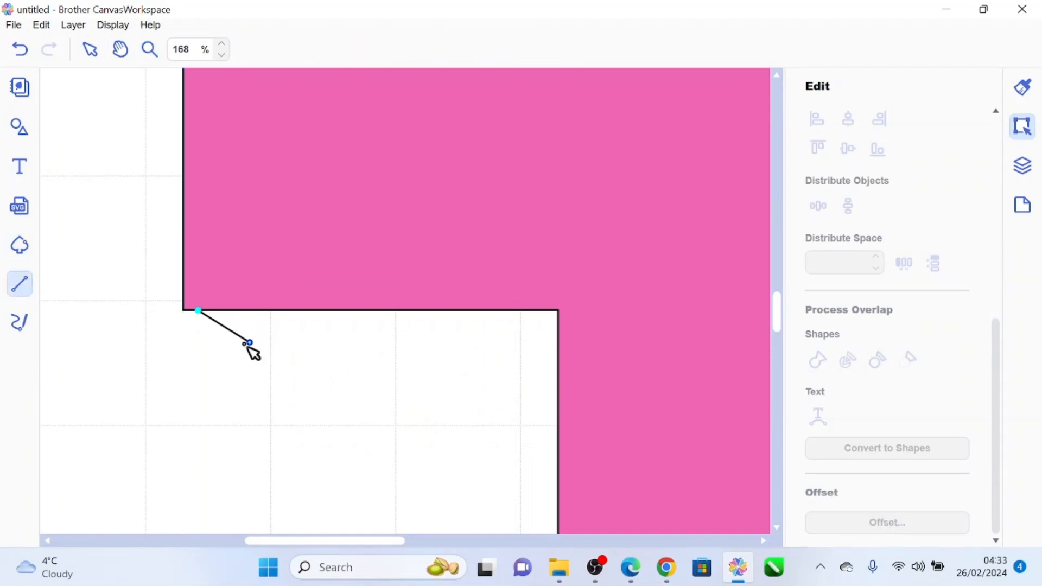
left_click(222, 353)
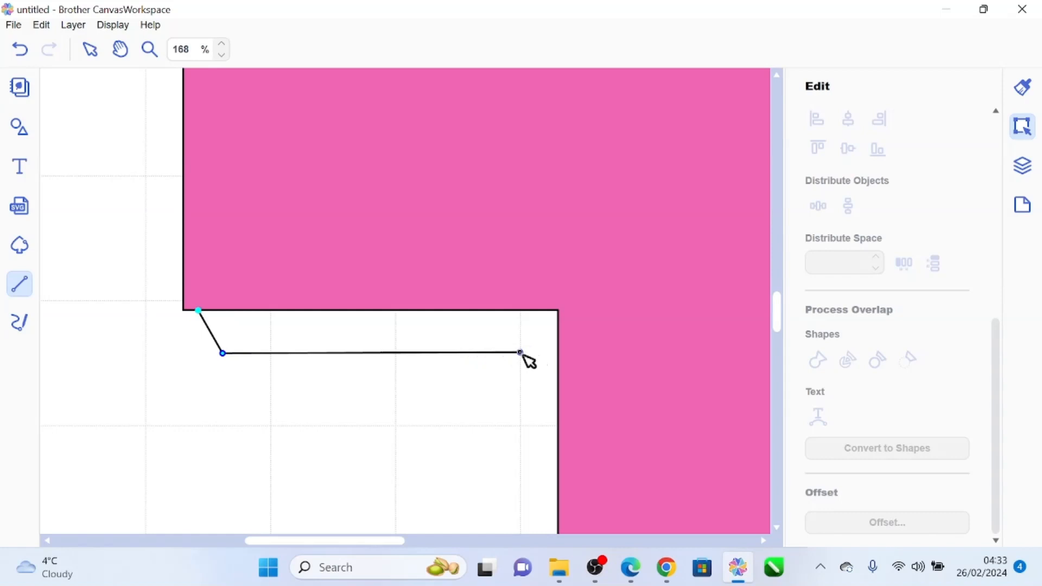
left_click(504, 352)
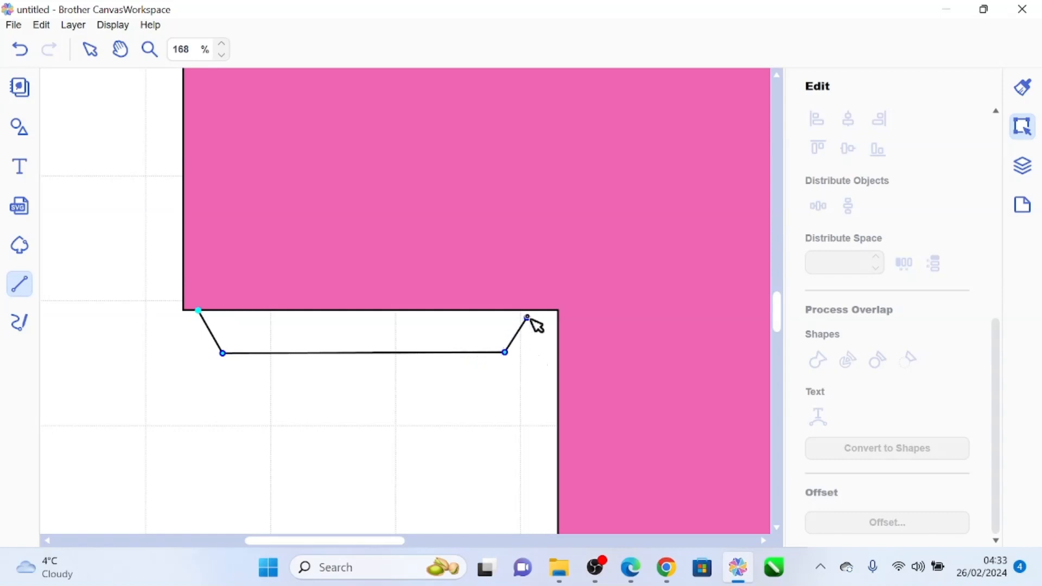
double_click(535, 308)
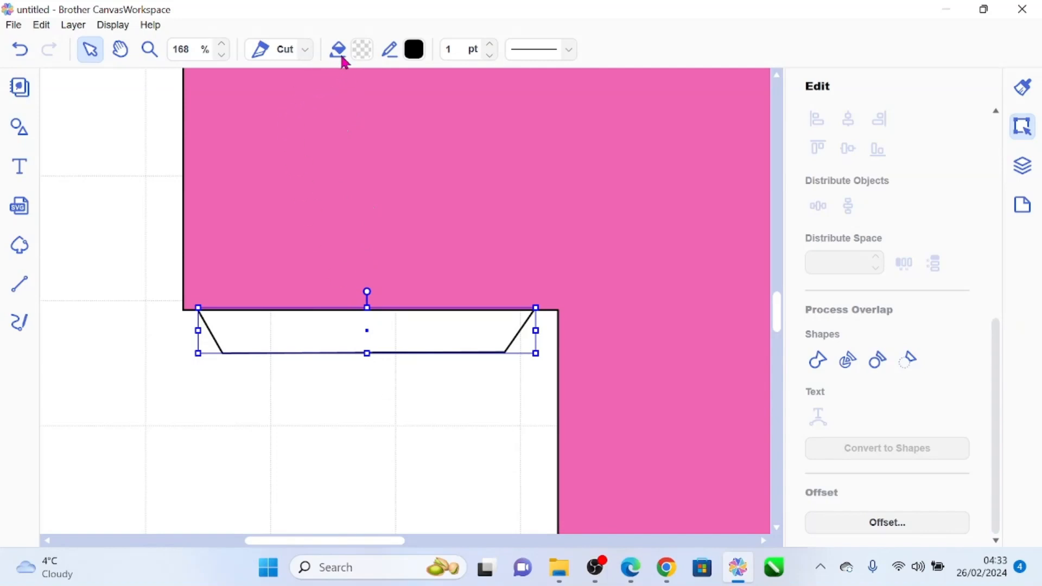
- Fill the trapezoid tab with light yellow
left_click(362, 50)
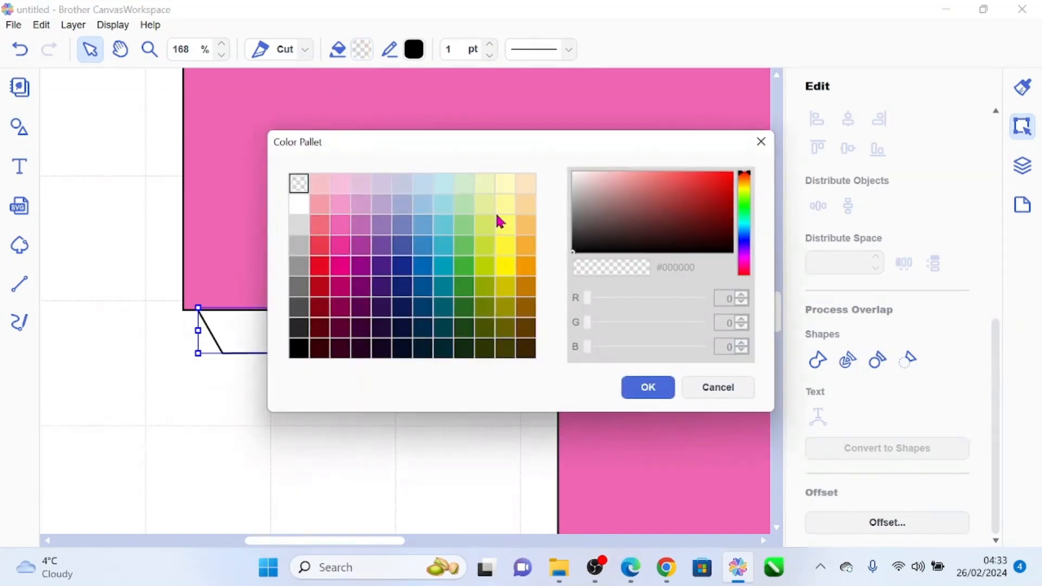
left_click(503, 205)
left_click(645, 387)
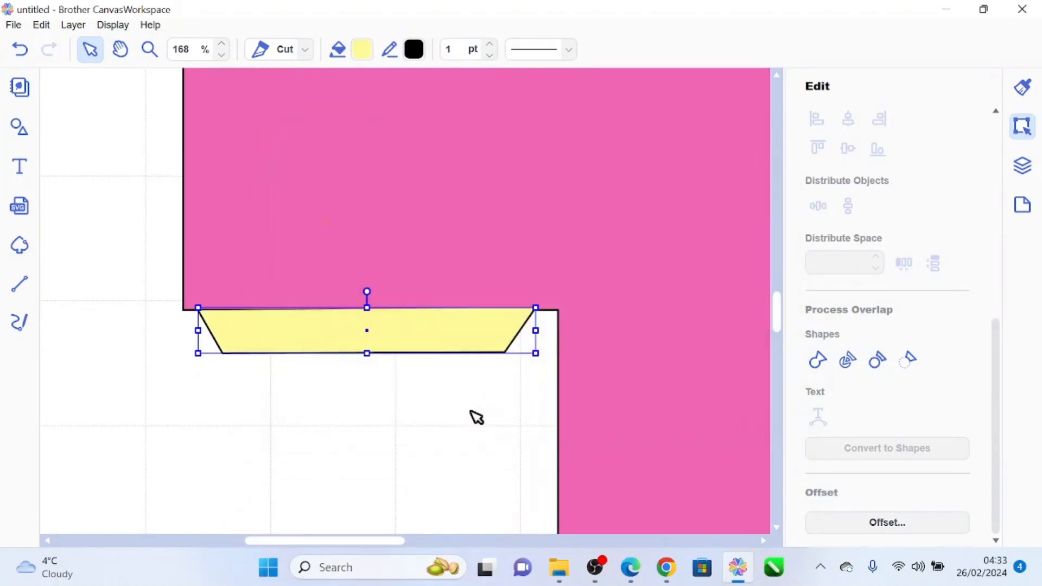
left_click(475, 416)
- Close the tab's open path and nudge the tab slightly upward so it overlaps the cross's arm
left_click(384, 347)
double_click(383, 347)
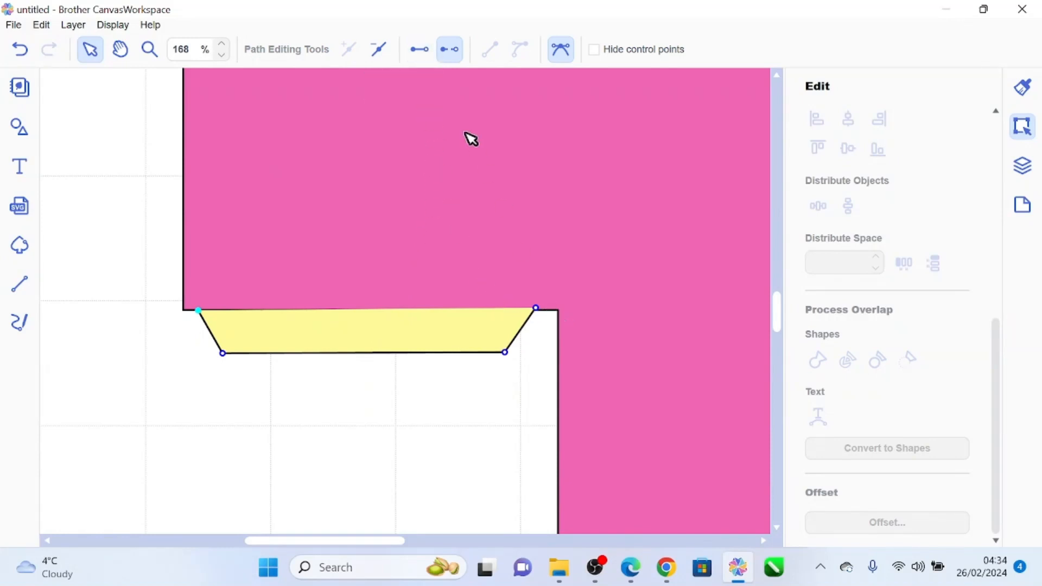
left_click(423, 54)
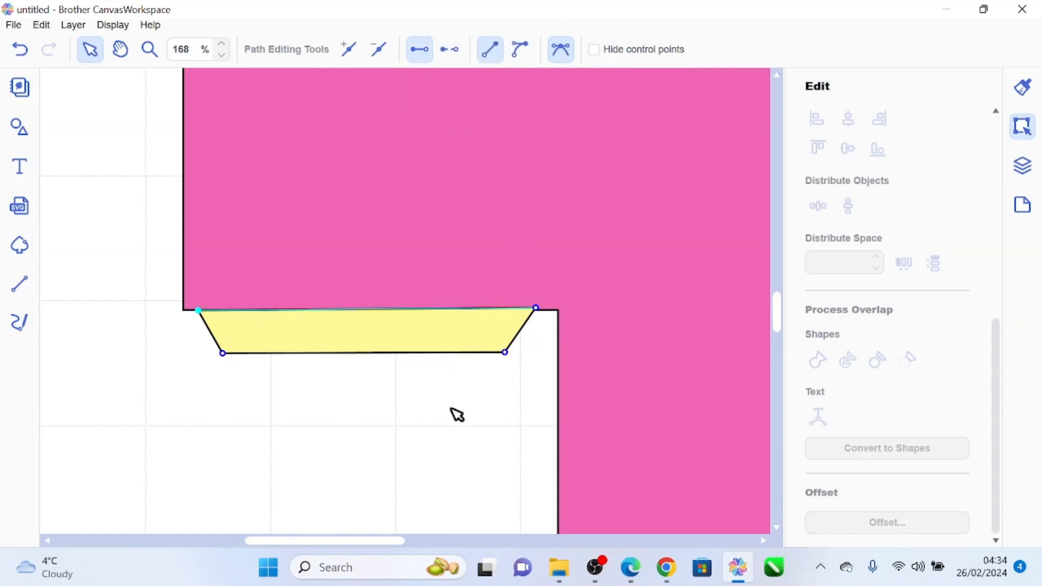
left_click(421, 350)
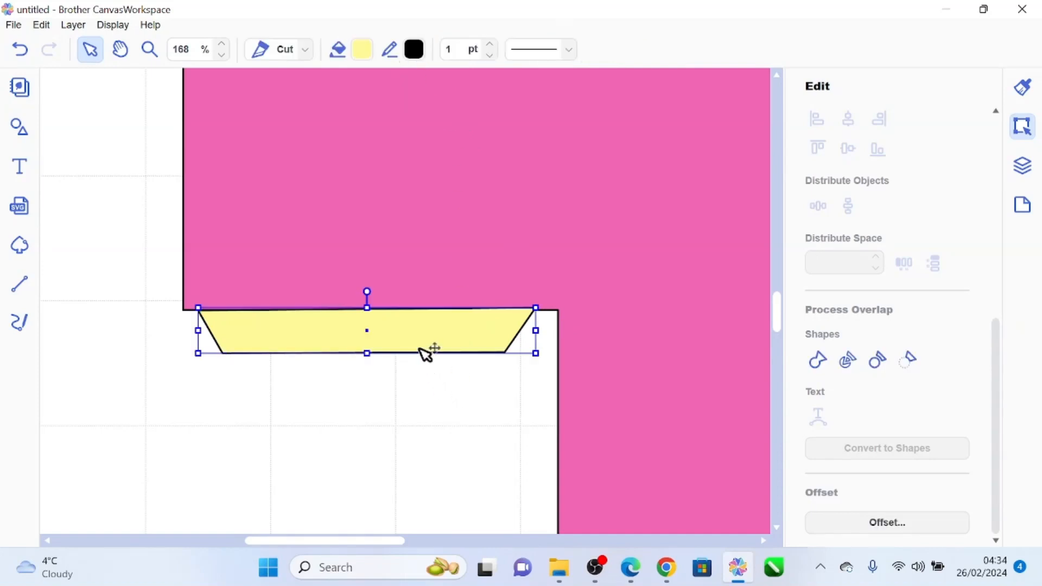
key("Up")
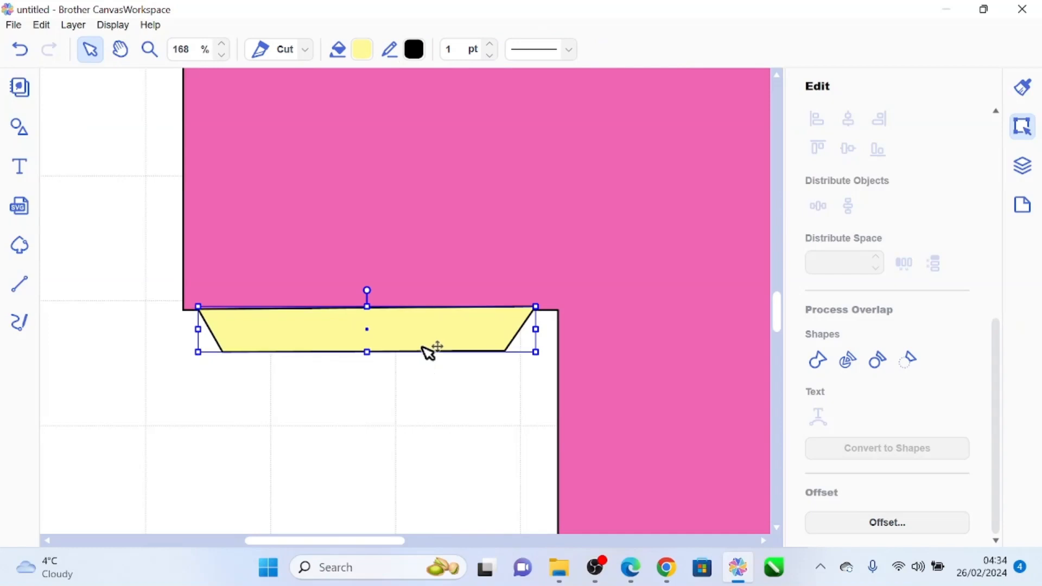
- Duplicate the light yellow trapezoid tab three times
left_click(493, 439)
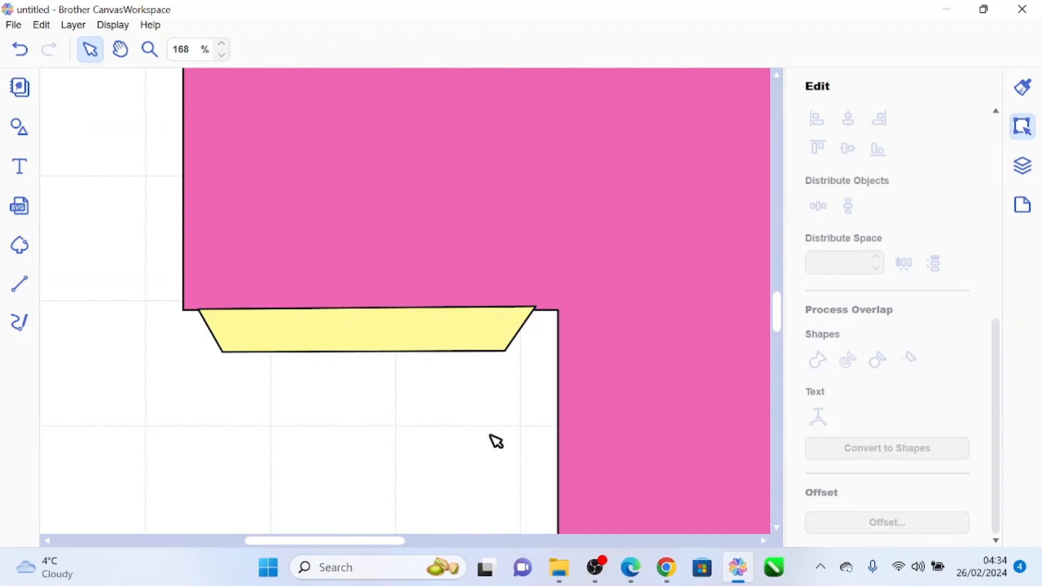
left_click(473, 333)
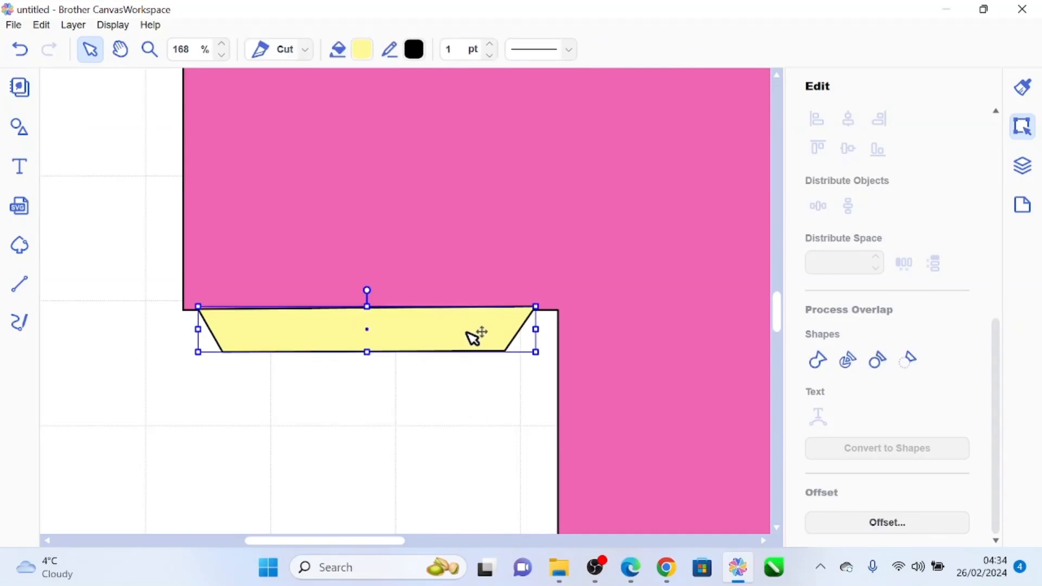
left_click(458, 393)
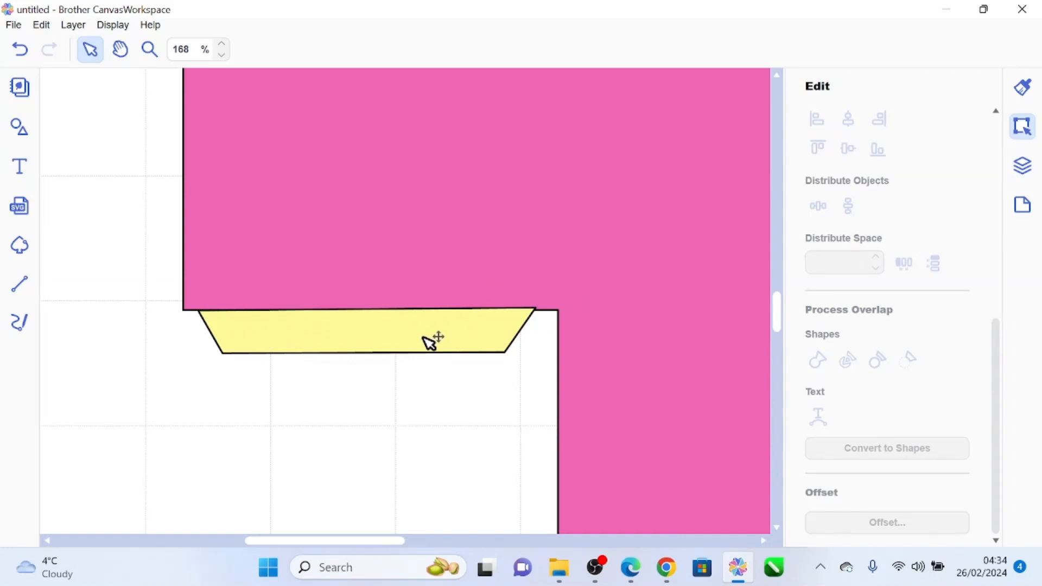
left_click(424, 338)
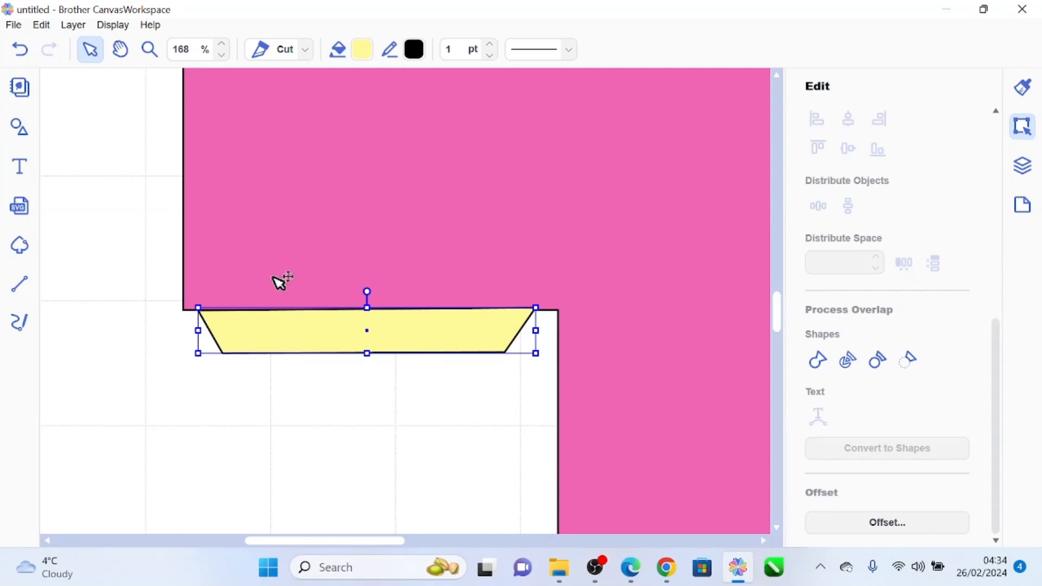
left_click(71, 28)
left_click(64, 41)
left_click(68, 28)
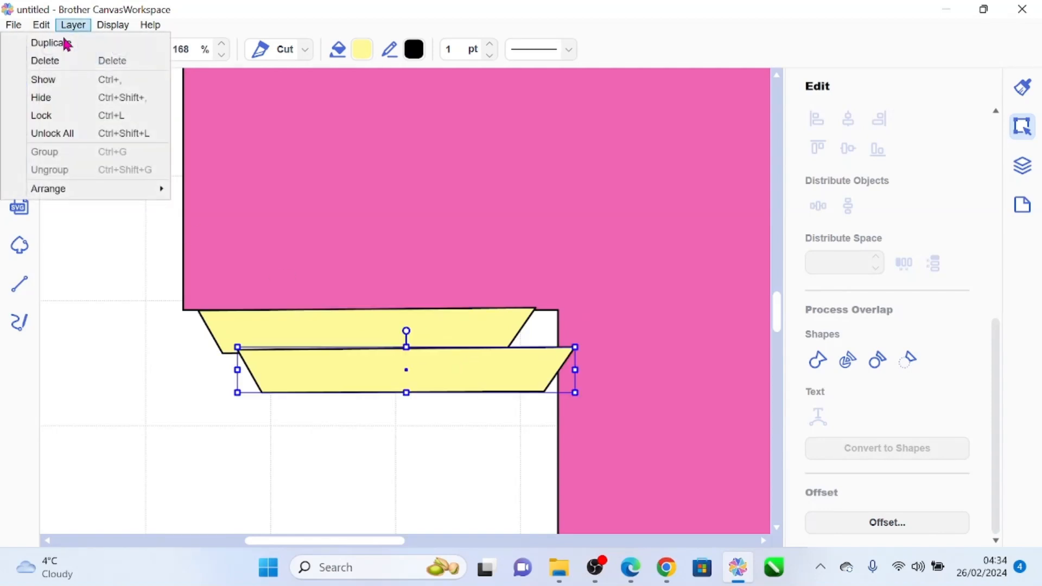
left_click(65, 42)
left_click(70, 27)
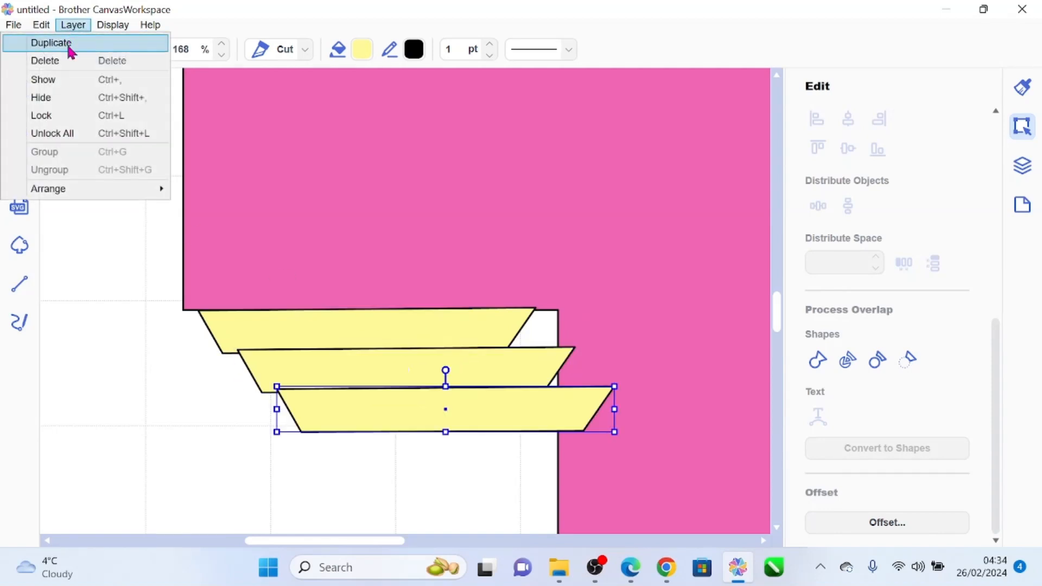
left_click(68, 48)
- Move the three tab copies to the empty mat area below the cross's left arm
left_click_drag(414, 438, 229, 551)
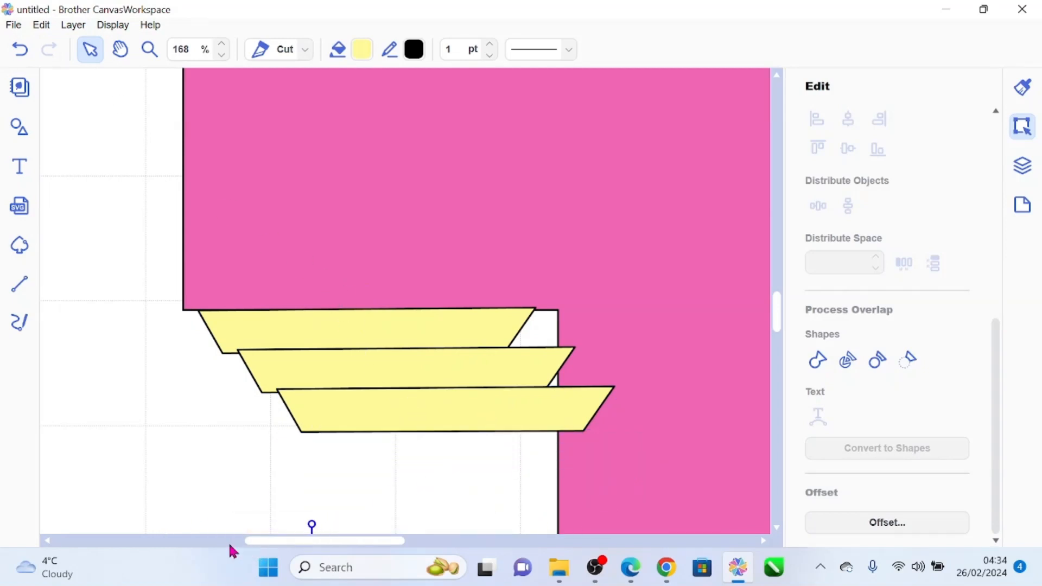
left_click_drag(344, 418, 210, 521)
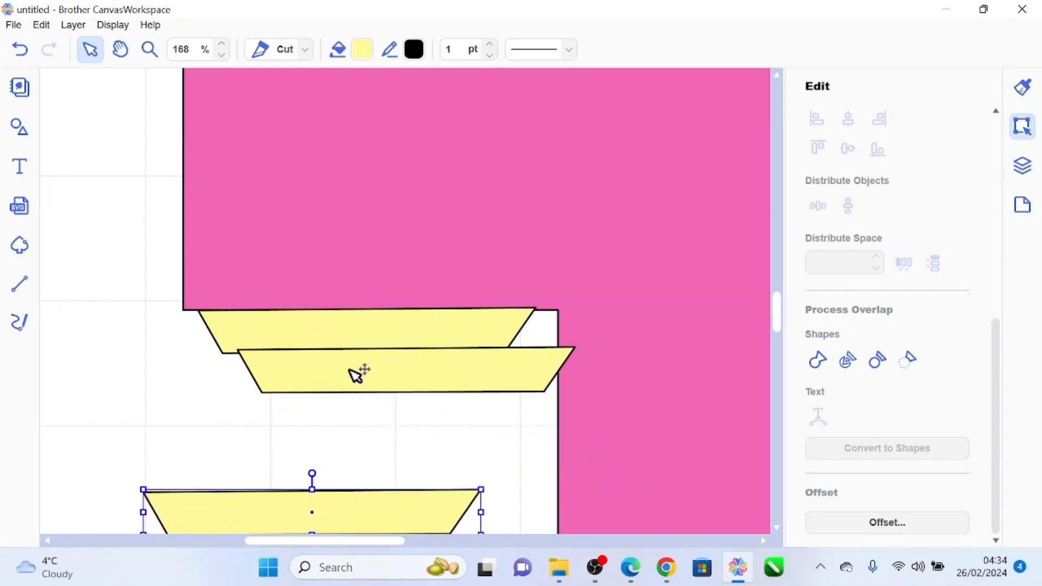
left_click_drag(357, 375, 268, 520)
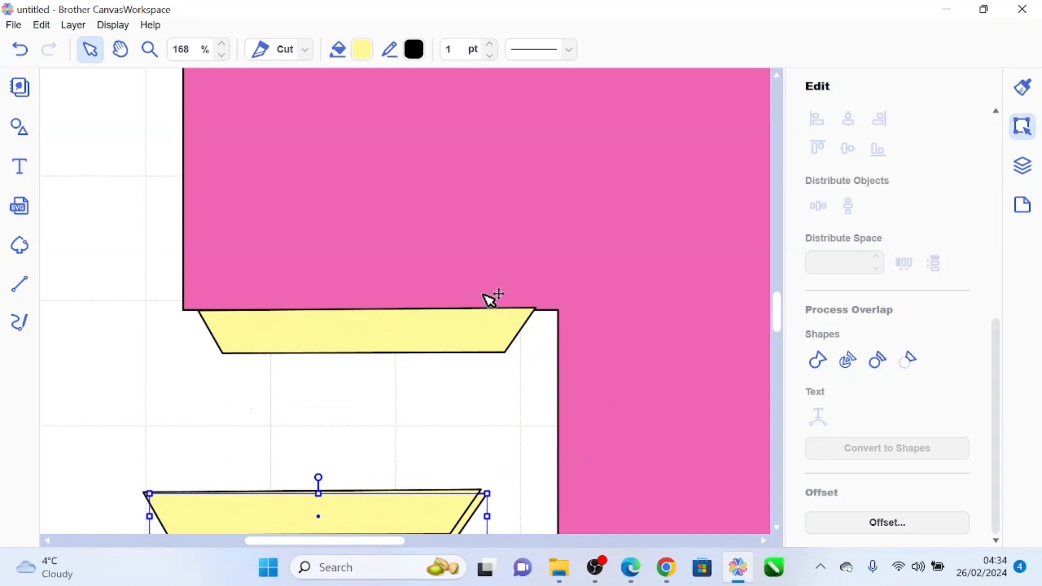
- Try to weld the original tab to the lower edge of the cross's left arm
left_click_drag(210, 360, 360, 303)
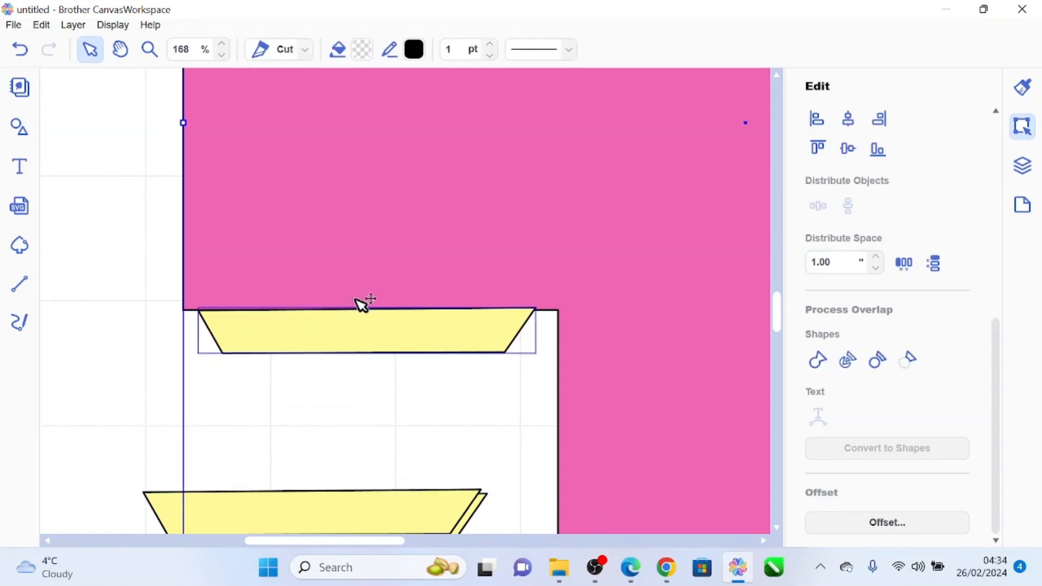
left_click(142, 311)
left_click(233, 329)
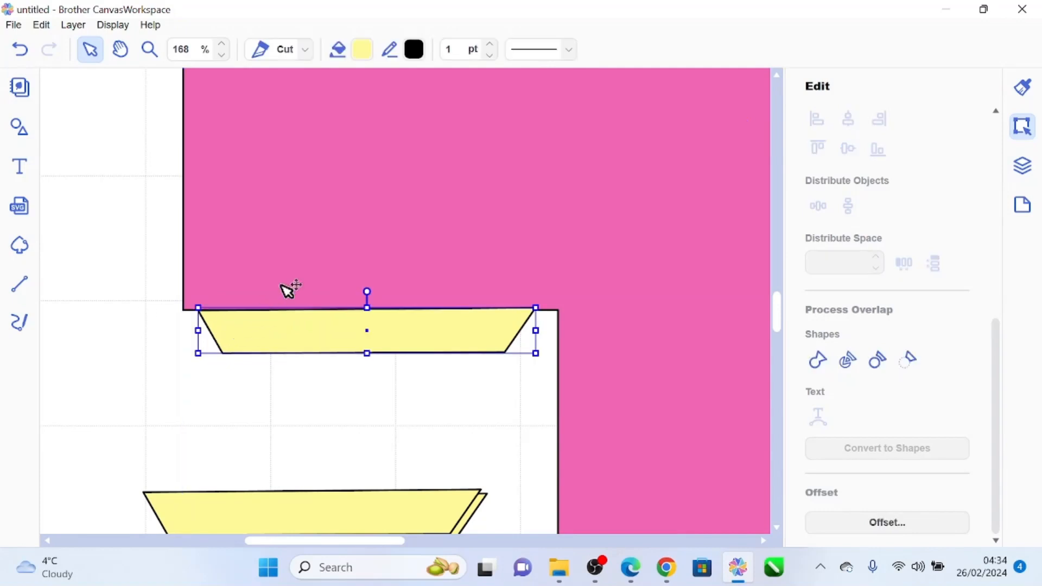
left_click(405, 232, "shift")
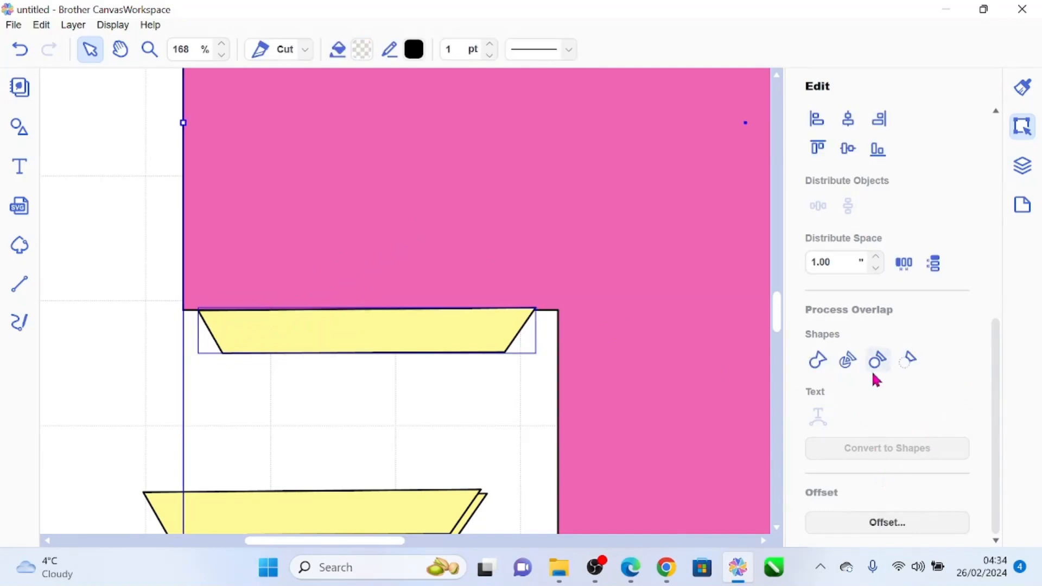
left_click(817, 361)
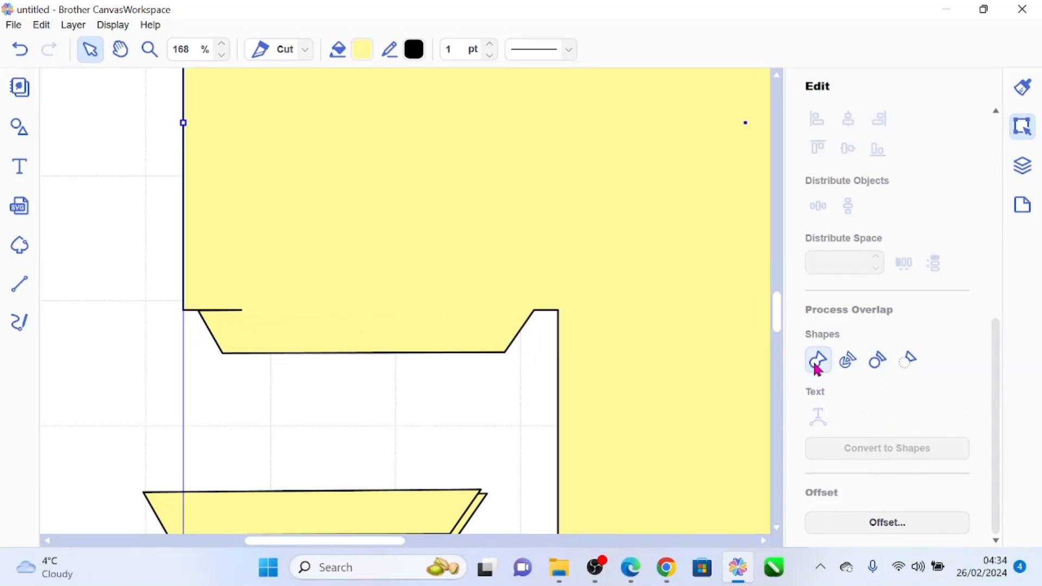
left_click(20, 49)
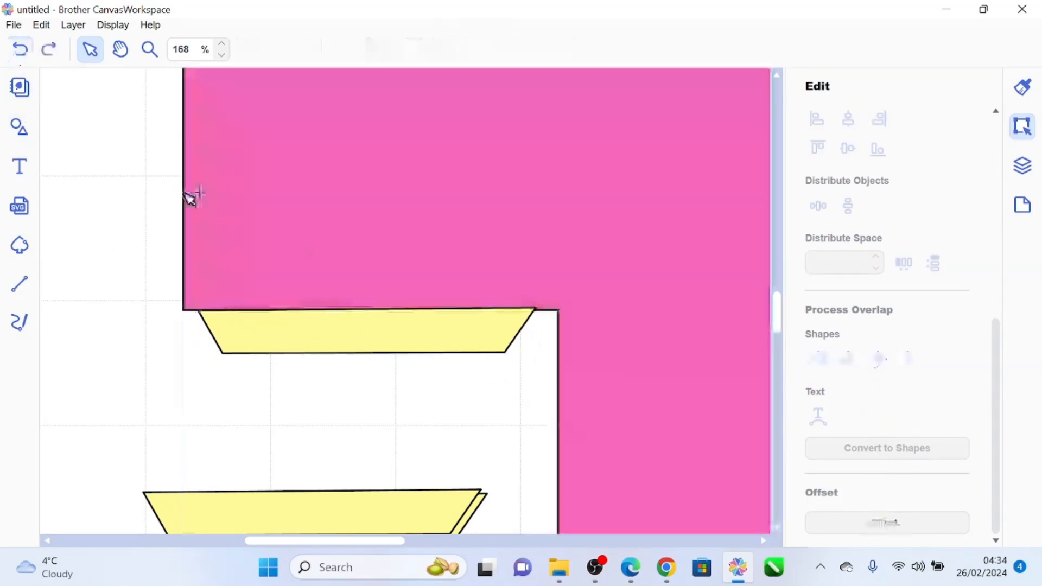
- Nudge the original tab slightly upward and weld it to the cross's left arm
left_click(272, 329)
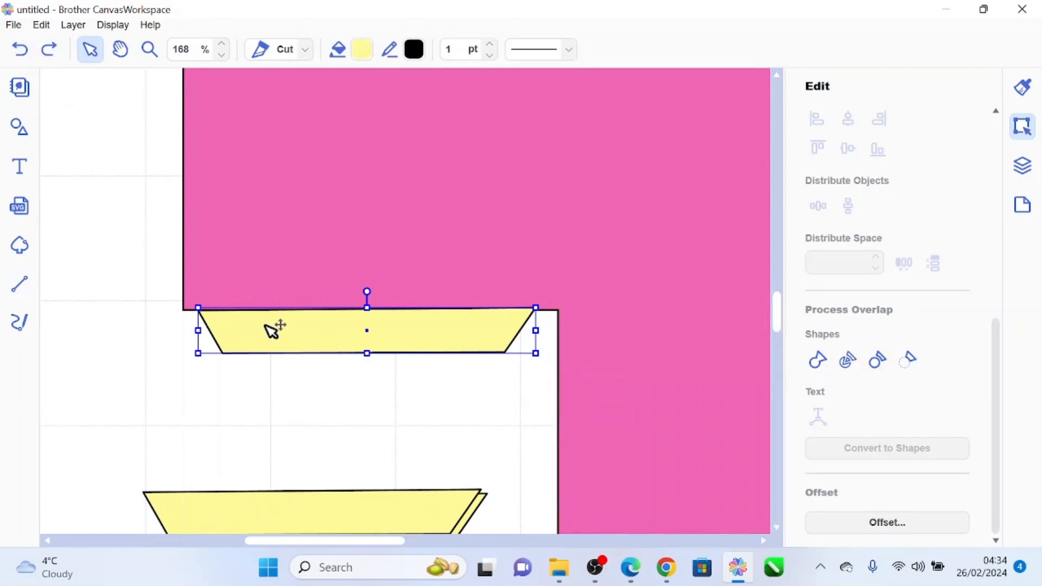
key("Up")
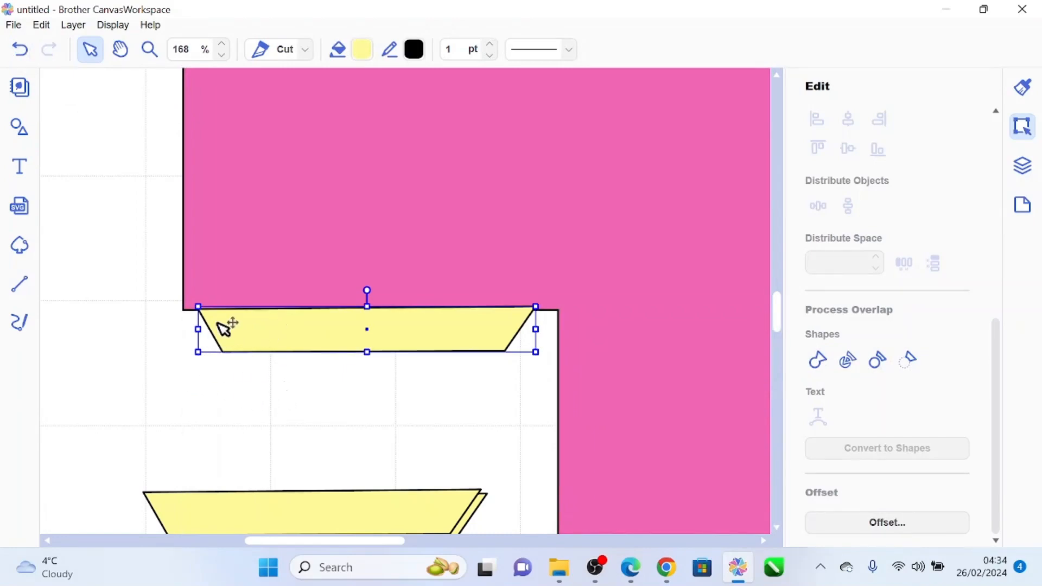
left_click(267, 265, "shift")
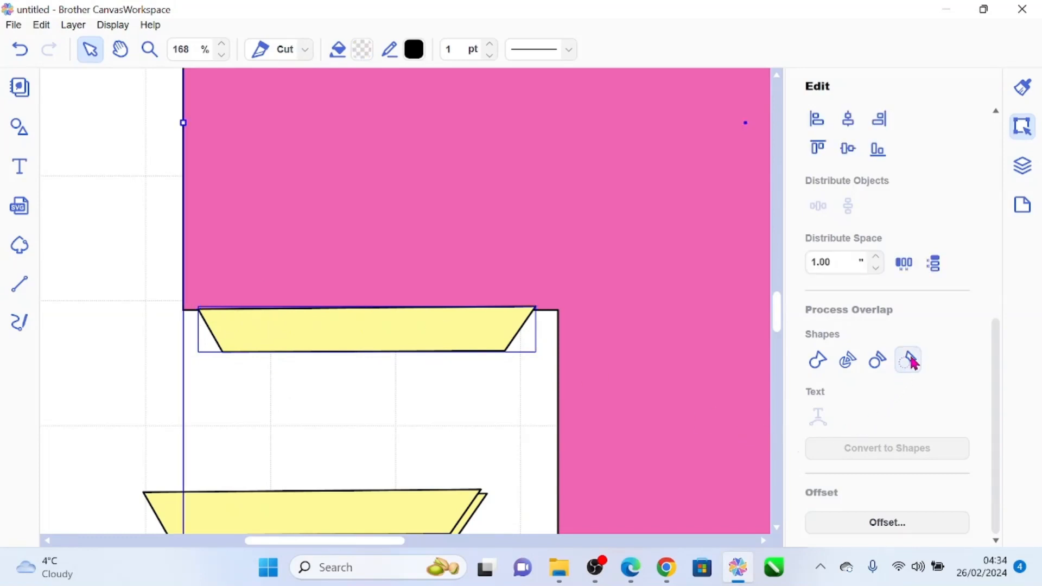
left_click(818, 361)
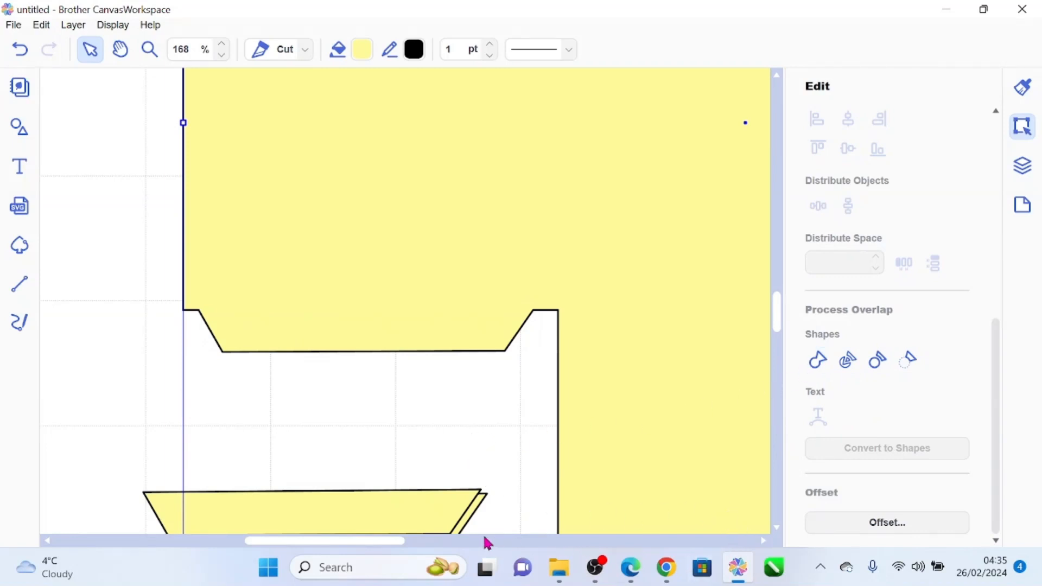
- Move one tab copy to the lower edge of the cross's right arm, centred and slightly overlapping it
left_click_drag(438, 516, 803, 452)
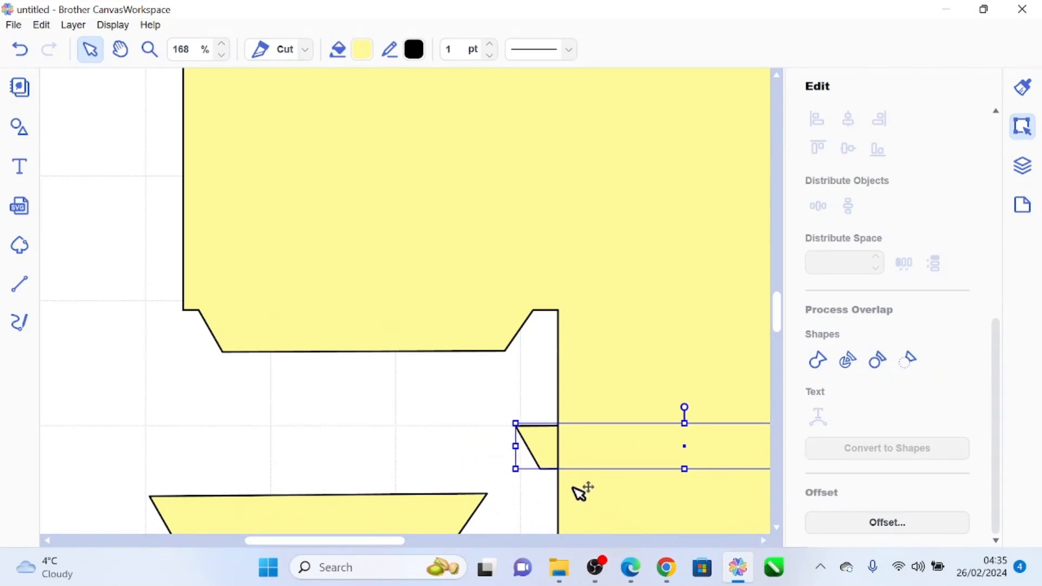
left_click(764, 538)
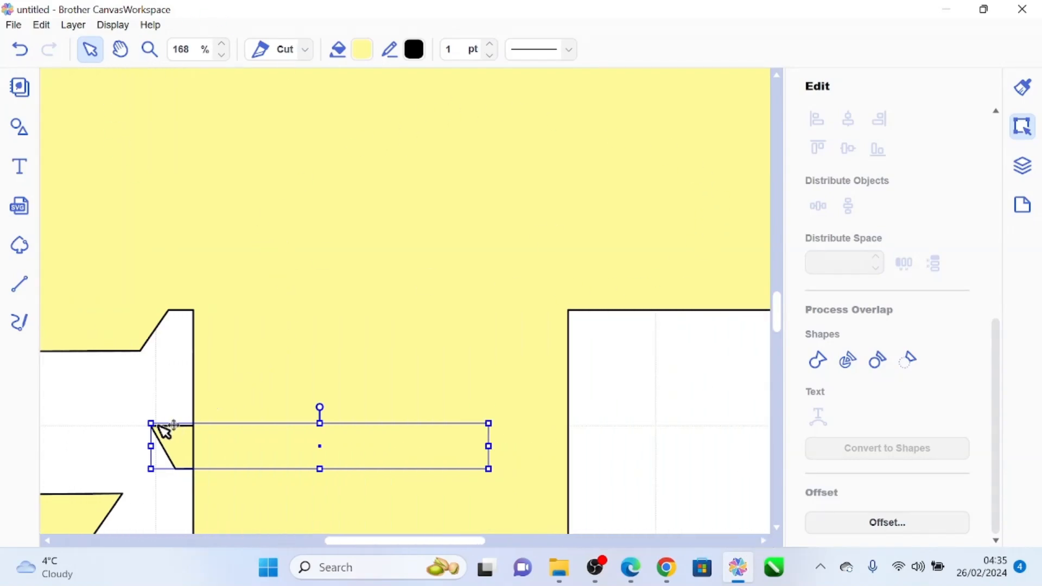
left_click_drag(176, 436, 594, 305)
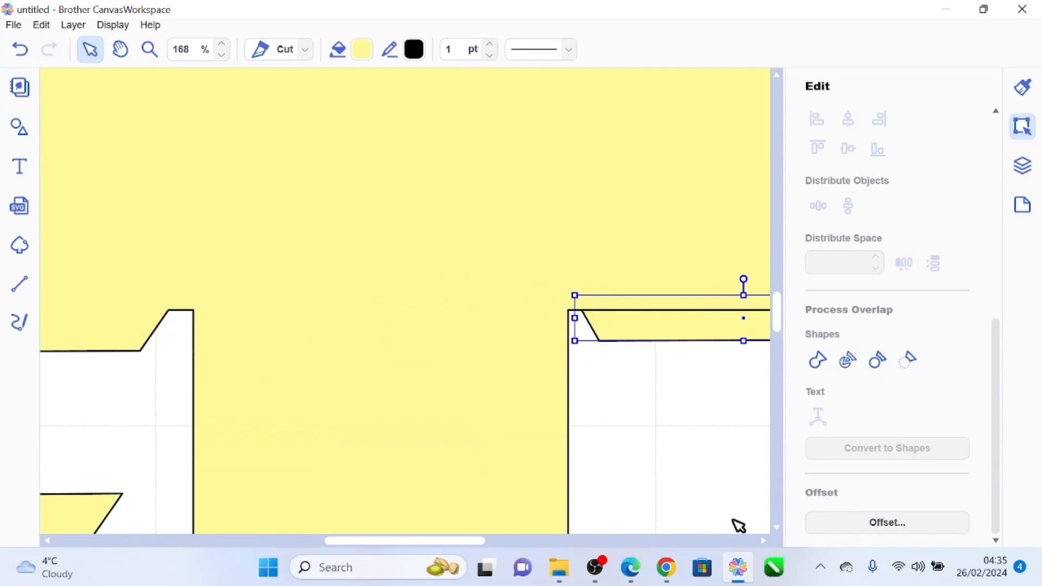
left_click(763, 541)
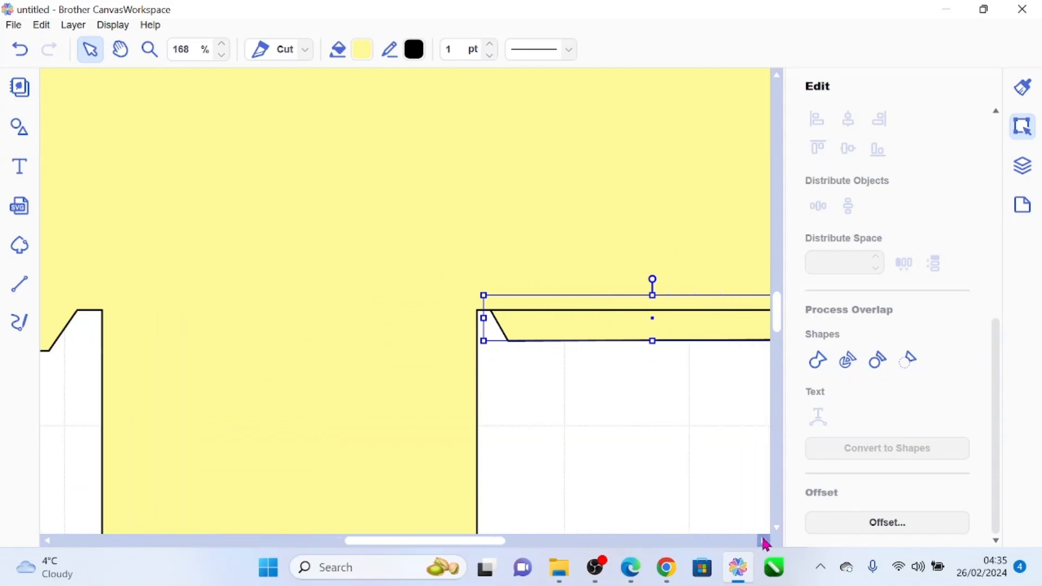
left_click(763, 541)
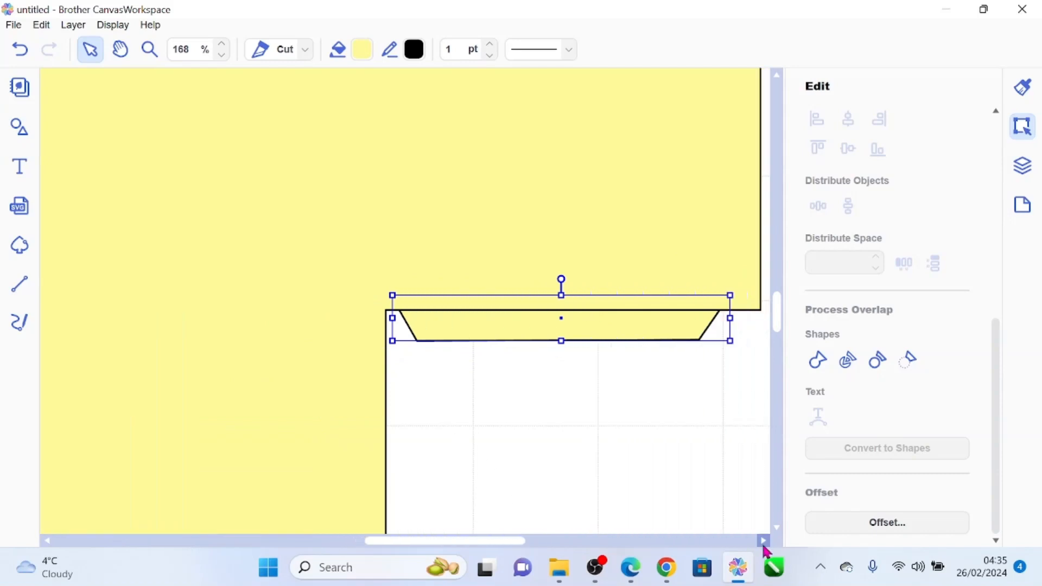
left_click(763, 541)
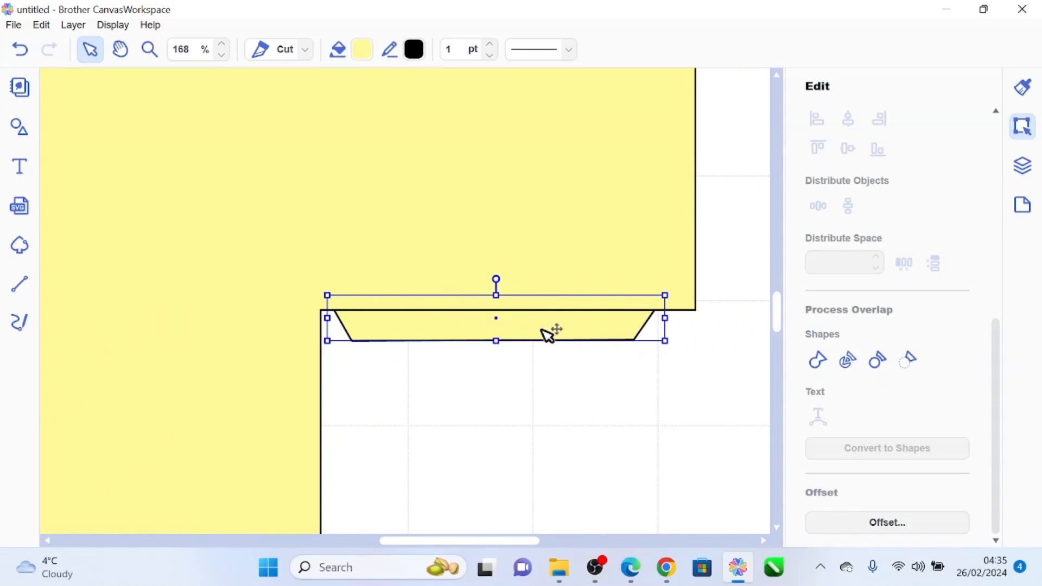
mouse_move(549, 333)
left_mouse_down()
mouse_move(561, 335)
mouse_move(564, 359)
mouse_move(560, 337)
left_mouse_up()
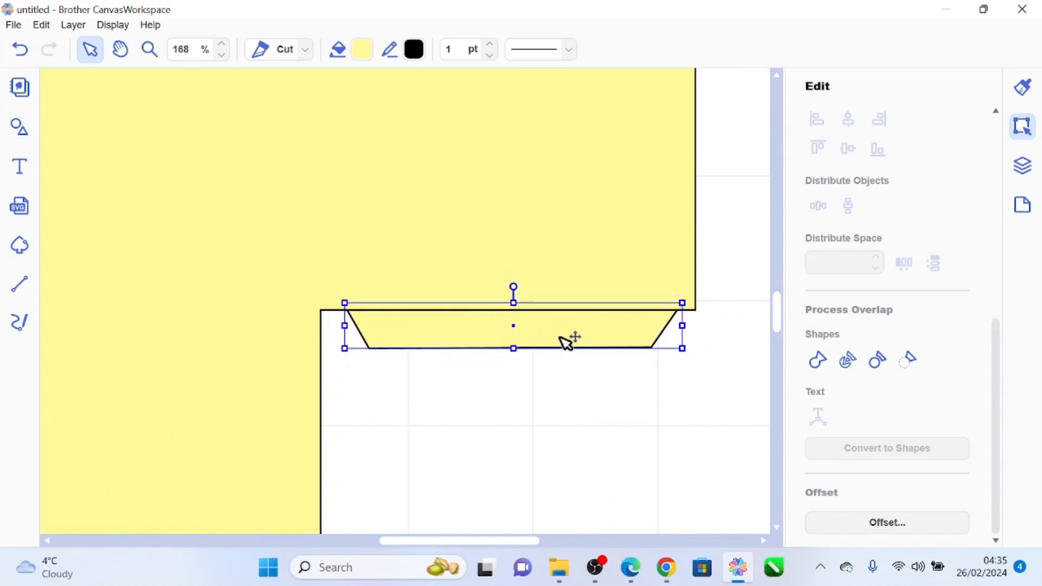
- Bring the tab in front of the cross, fine-tune its position and weld it to the right arm's lower edge
left_click(73, 25)
mouse_move(46, 186)
left_click(217, 224)
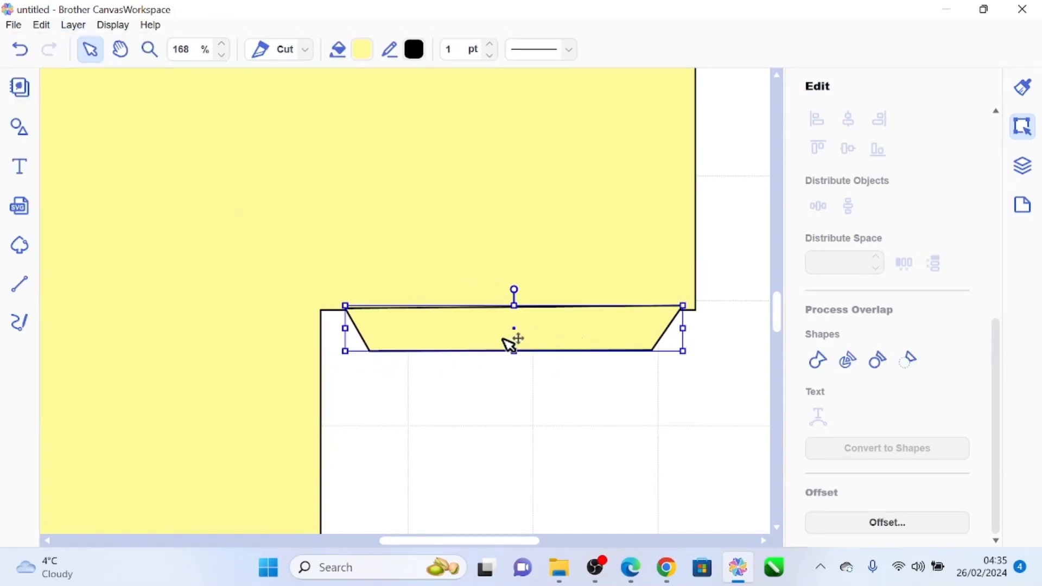
left_click_drag(505, 337, 500, 339)
key("ctrl+a")
left_click(817, 359)
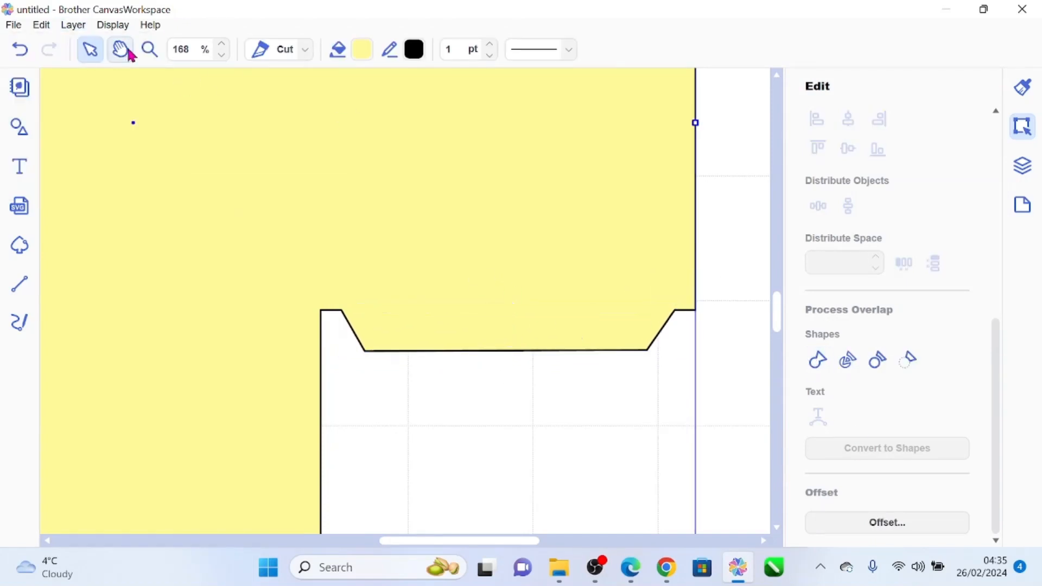
- Move the two remaining tab copies above the arms, one over the left arm and one over the right
left_click(216, 56)
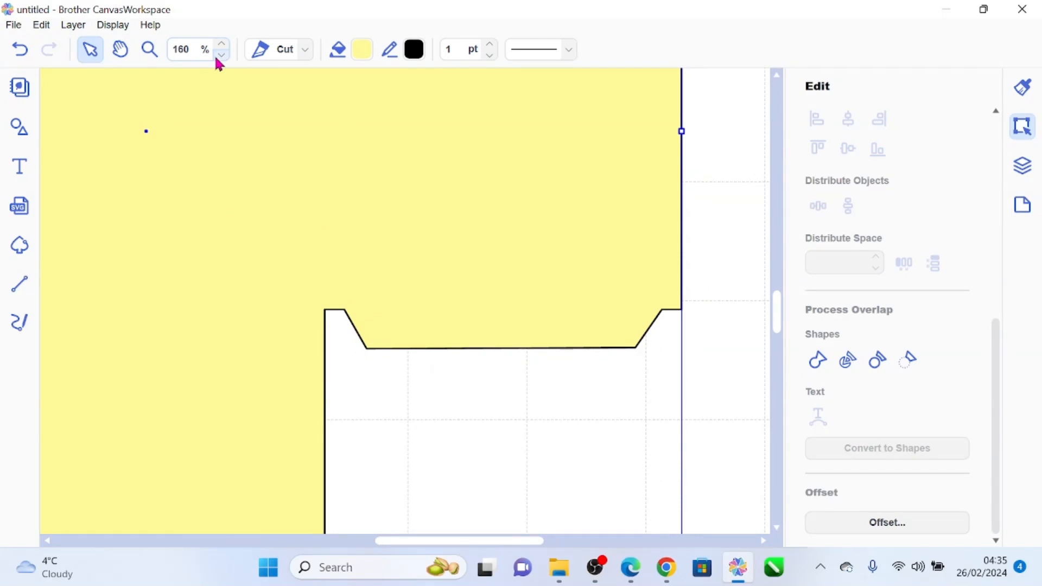
left_click(216, 57)
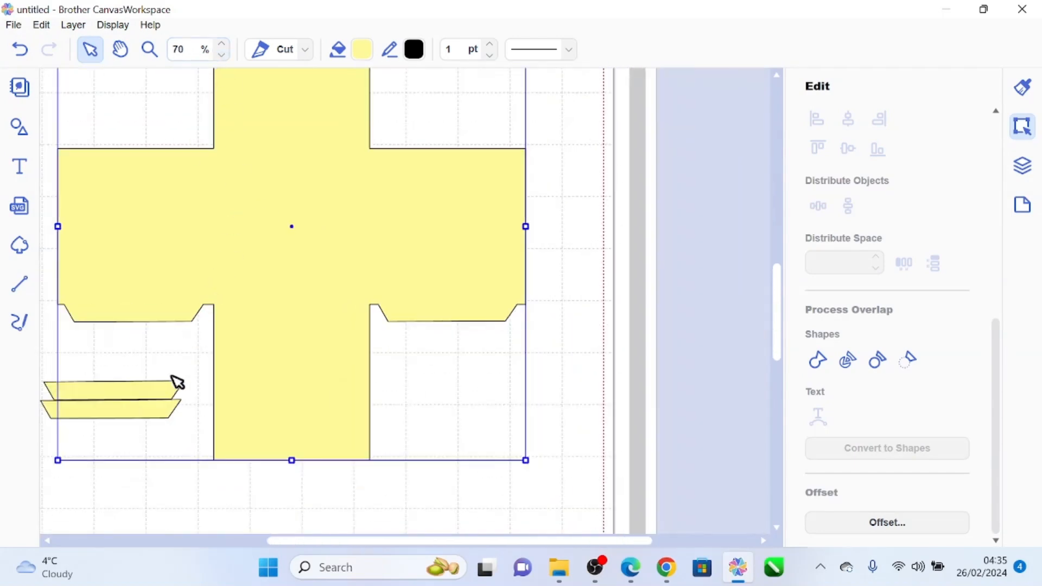
left_click_drag(178, 390, 465, 144)
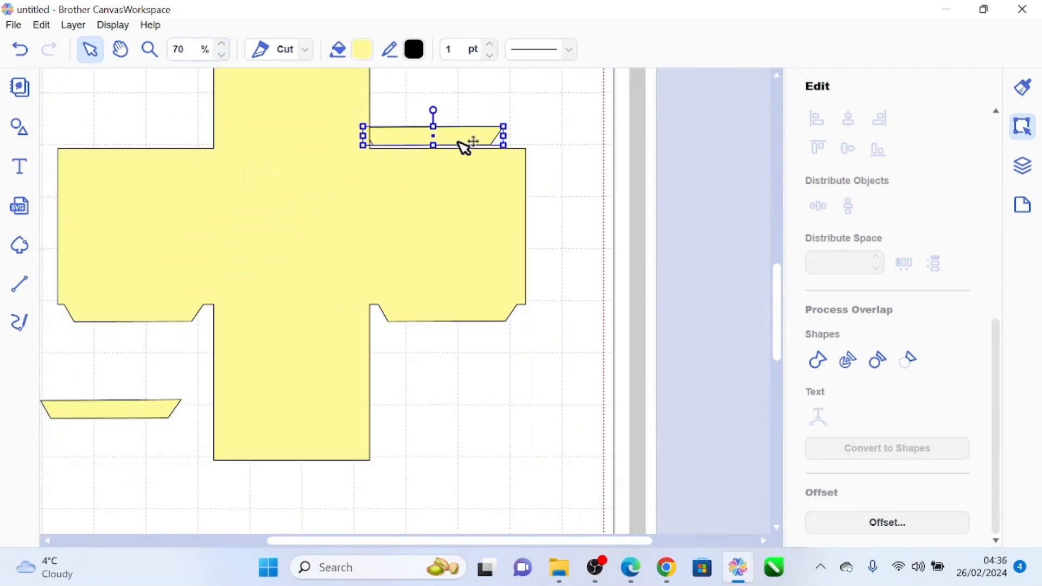
left_click_drag(135, 406, 170, 123)
left_click_drag(417, 143, 463, 145)
- Flip the tab above the right arm vertically and place it along the arm's upper edge
left_click(997, 142)
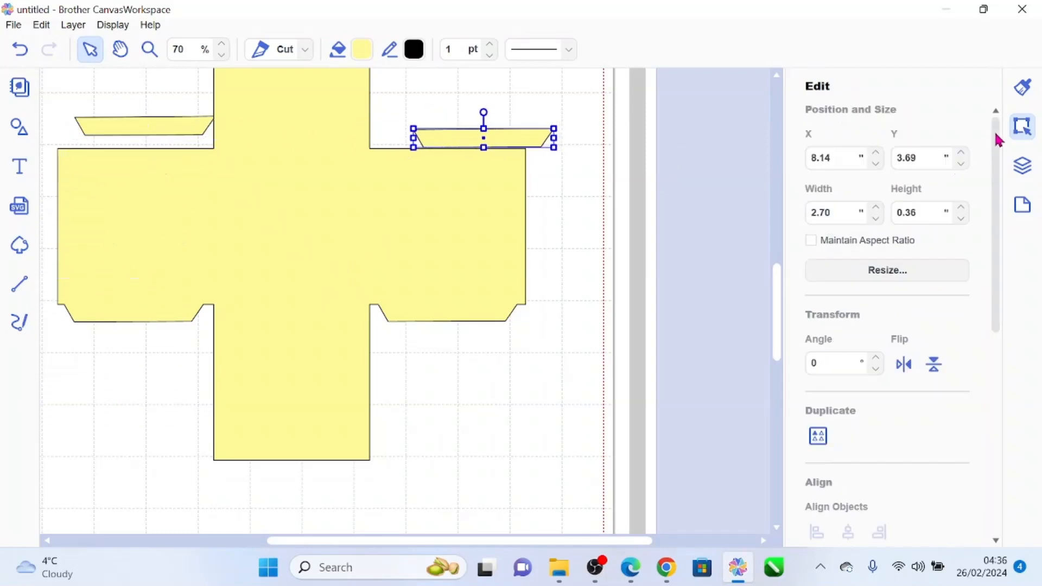
left_click(942, 367)
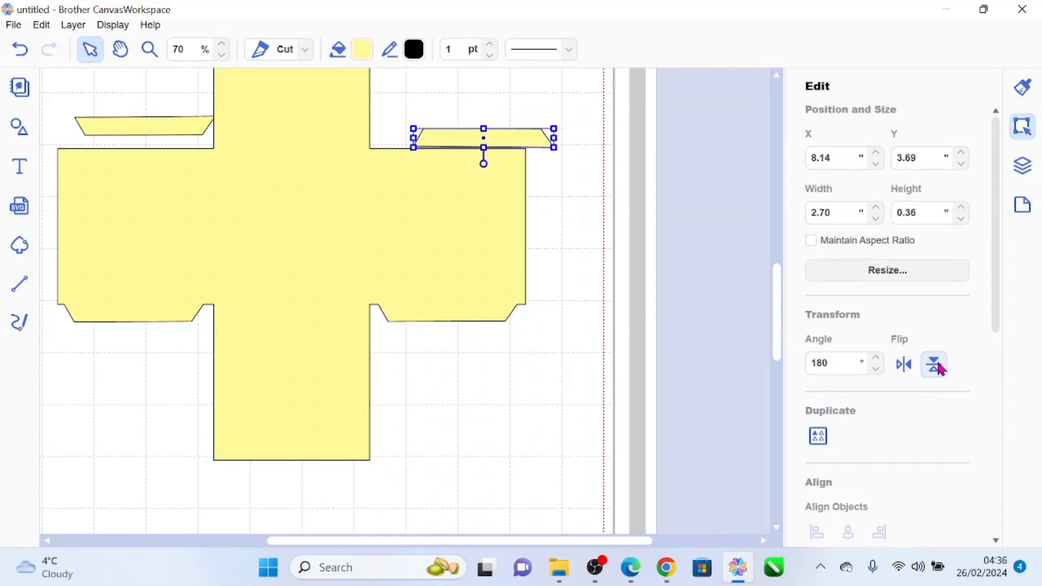
left_click_drag(524, 140, 486, 129)
- Rearrange the layer order so that the flipped tab lies in front of the cross
left_click(200, 191)
left_click(72, 25)
mouse_move(93, 186)
left_click(225, 242)
left_click(470, 138)
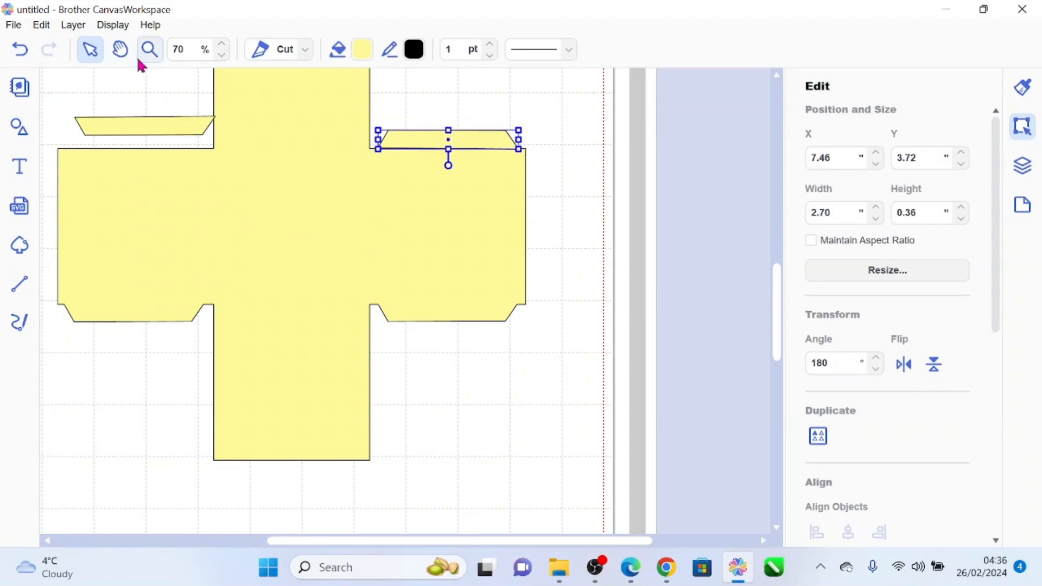
- Try to weld the flipped tab to the upper edge of the cross's right arm
key("ctrl+c")
key("ctrl+v")
left_click_drag(200, 138, 184, 152)
left_click(150, 49)
left_click(101, 202)
key("Escape")
left_click(342, 255)
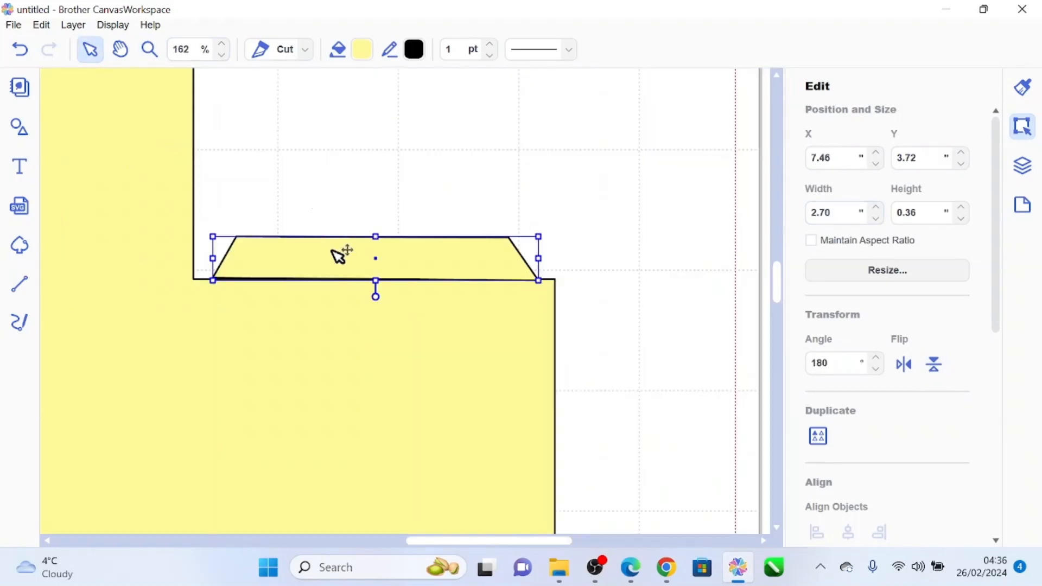
left_click(355, 251, "shift")
scroll(904, 402, "down", 8)
left_click(817, 359)
key("ctrl+z")
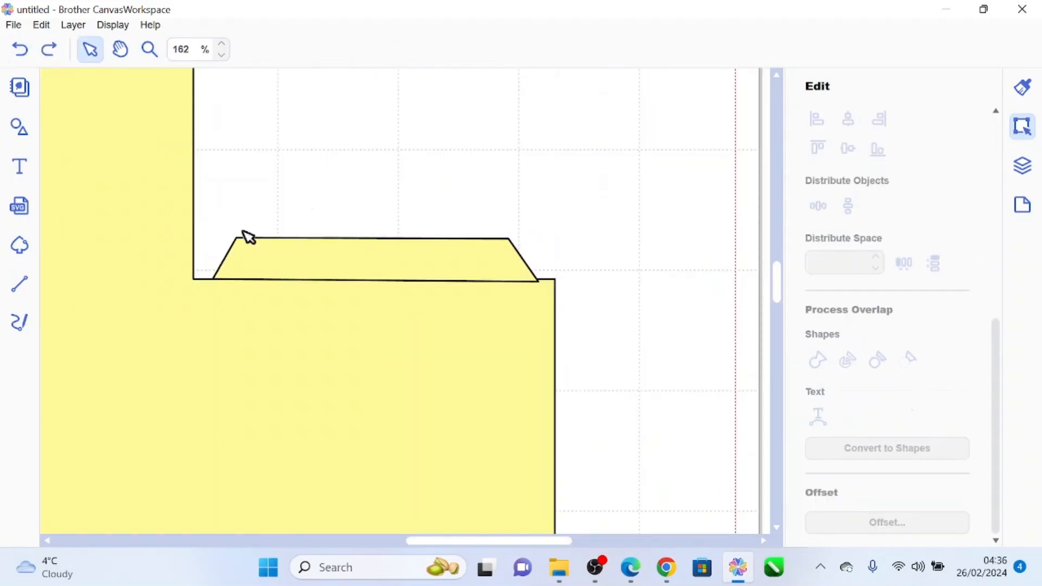
- Weld the flipped tab to the upper edge of the cross's right arm
left_click(516, 242)
left_click(505, 258, "shift")
left_click(811, 361)
- Place the remaining tab along the upper edge of the cross's left arm and weld it to the cross
left_click_drag(488, 540, 327, 541)
left_click(304, 244)
left_click(72, 24)
left_click(407, 262)
left_click_drag(407, 262, 399, 267)
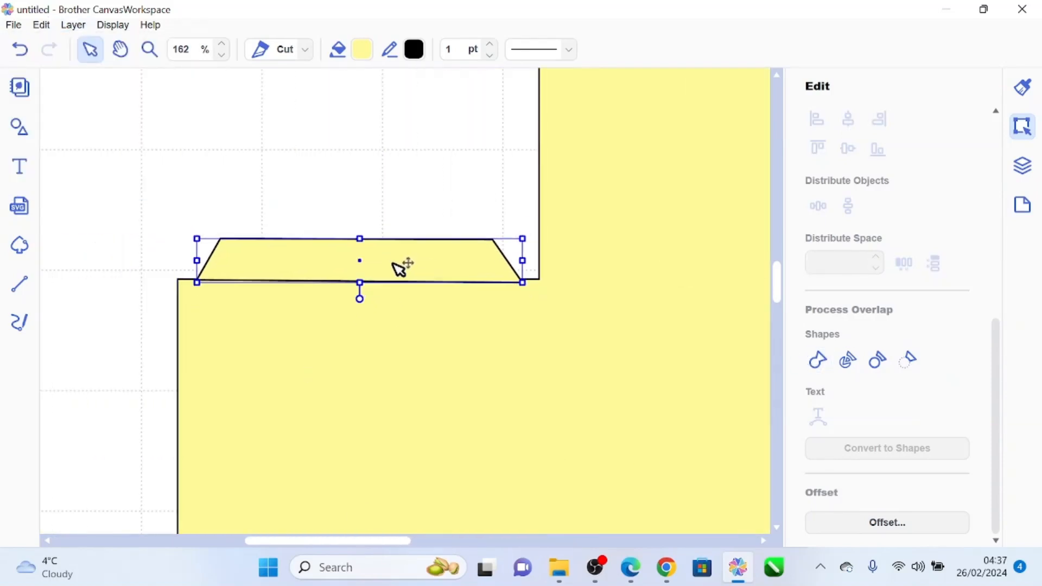
left_click(559, 382, "shift")
left_click(818, 360)
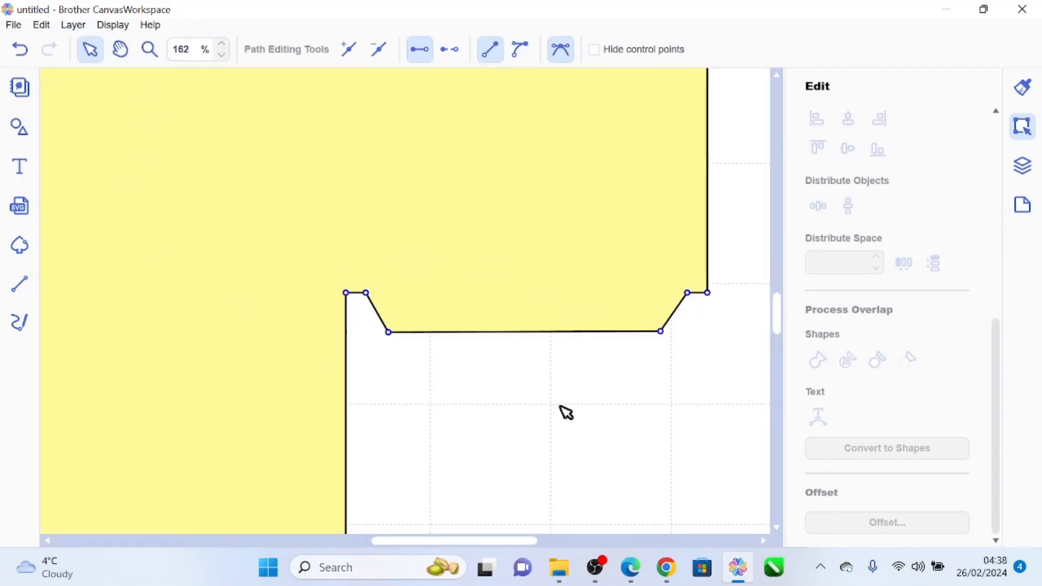
- Draw a straight horizontal line along the arms' lower edge from the left tab's outer corner into the lower right tab
left_click(558, 407)
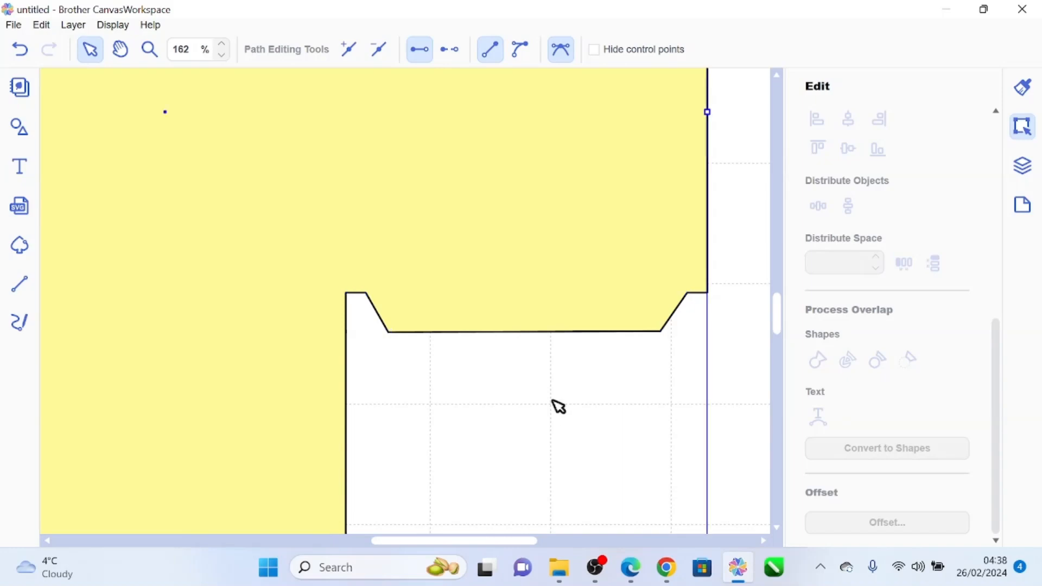
left_click(223, 55)
left_click(223, 54)
left_click(223, 54)
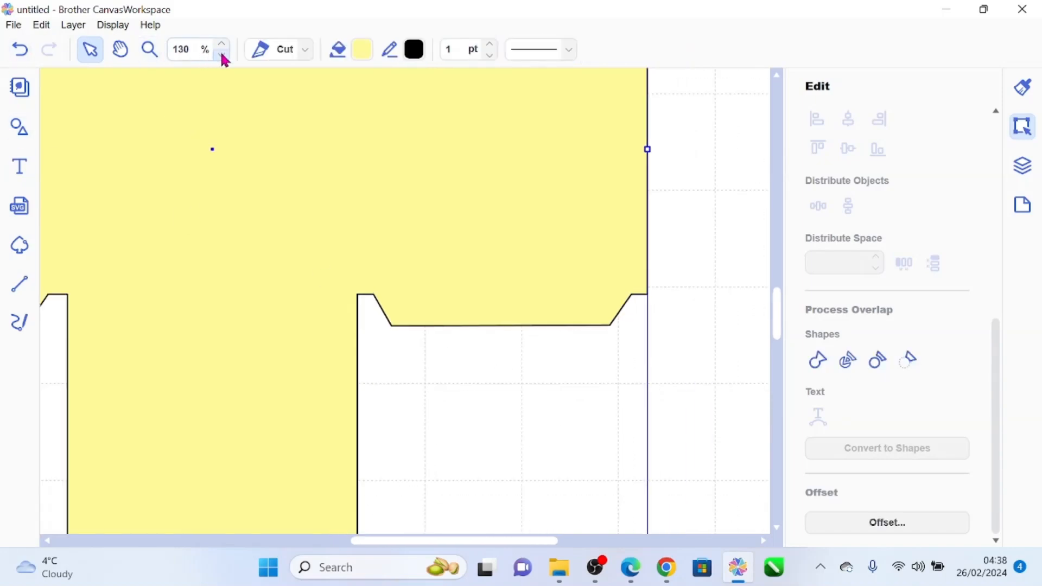
left_click(222, 54)
left_click(223, 54)
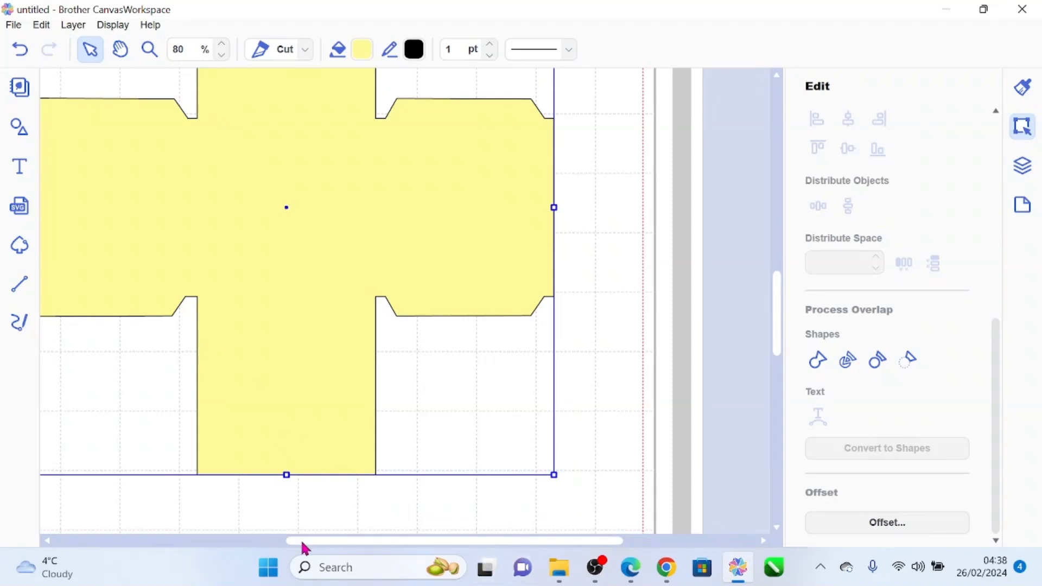
left_click_drag(305, 548, 226, 546)
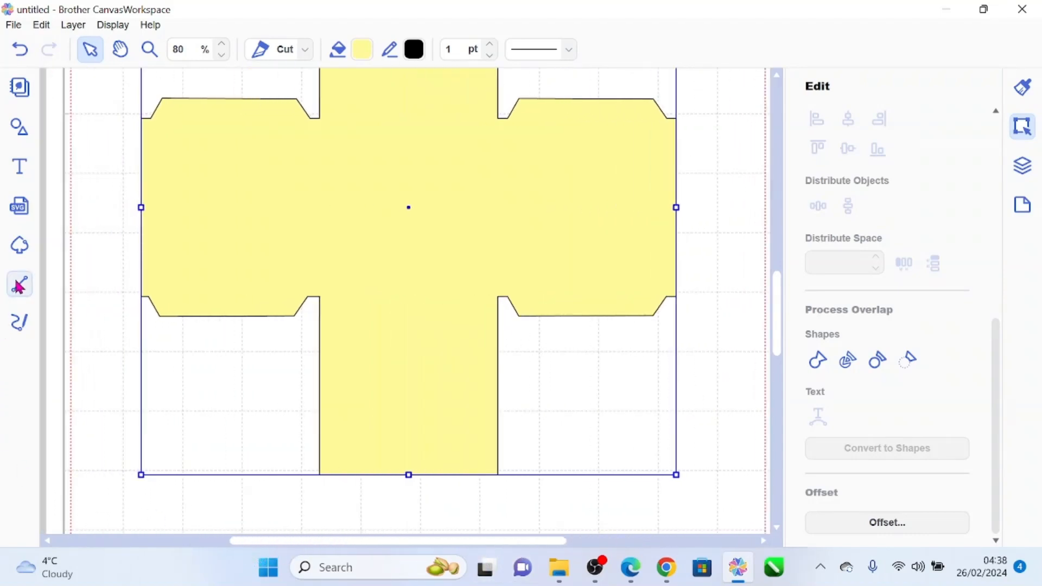
left_click(150, 48)
left_click_drag(123, 266, 524, 355)
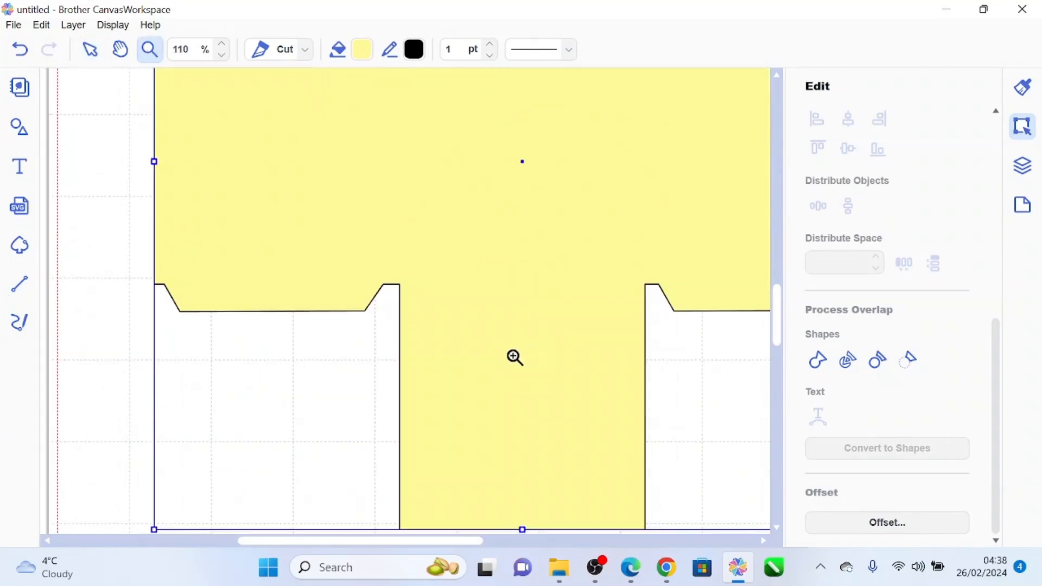
left_click(20, 284)
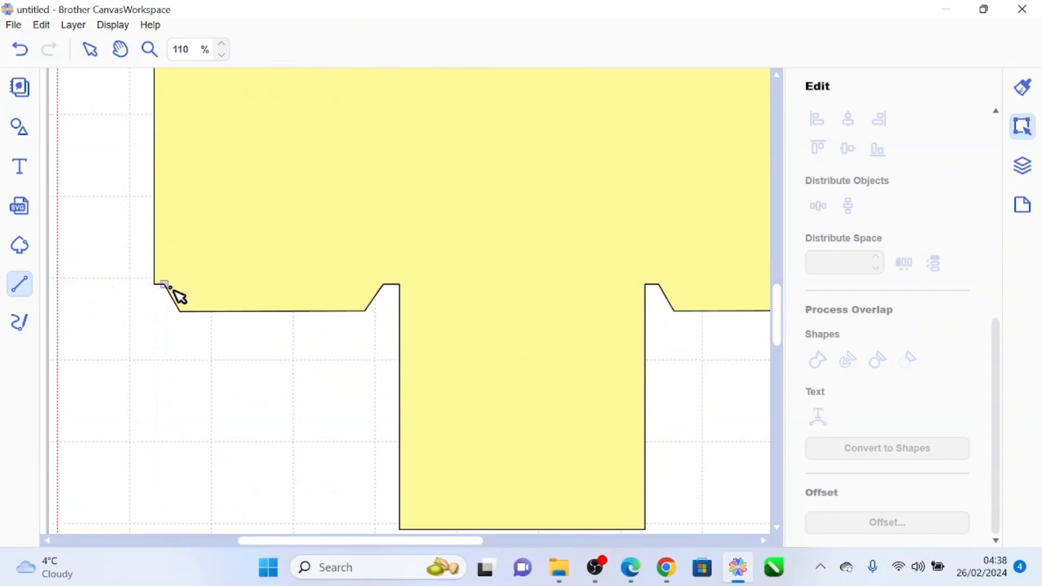
left_click(165, 284)
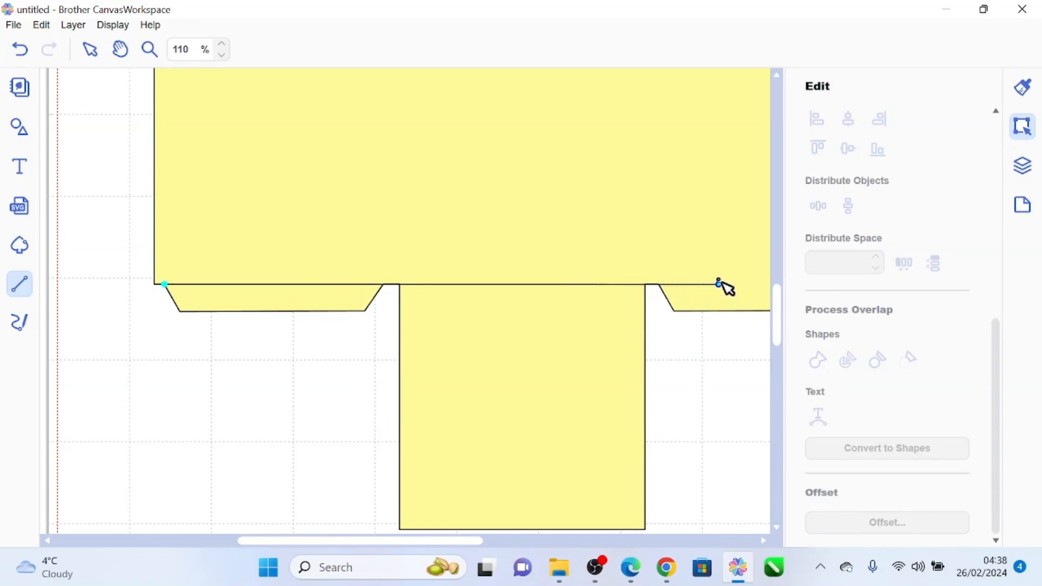
left_click(718, 283)
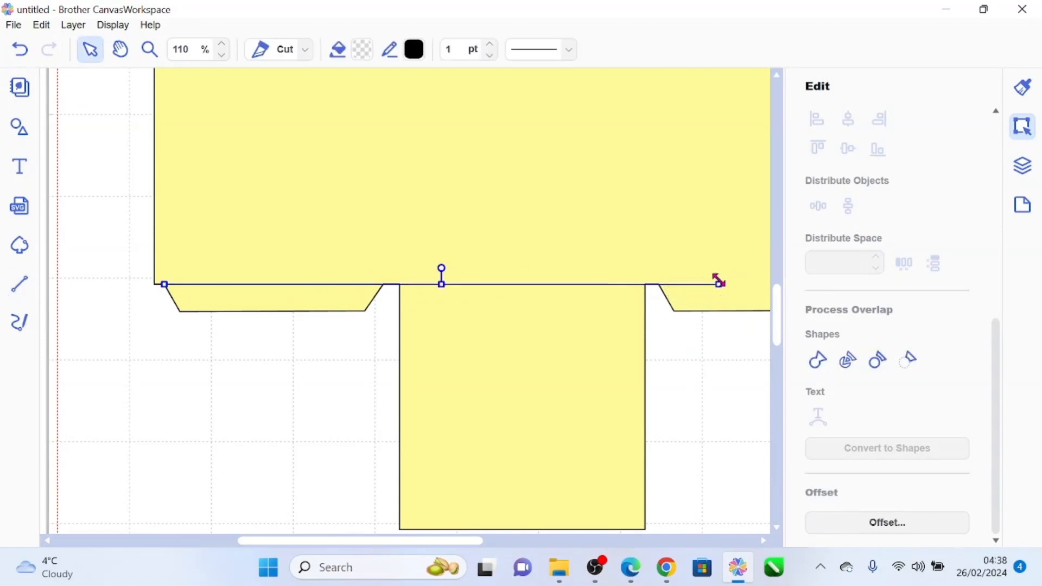
- Make the lower line dashed and extend it to the outer corner of the lower right tab
left_click(762, 540)
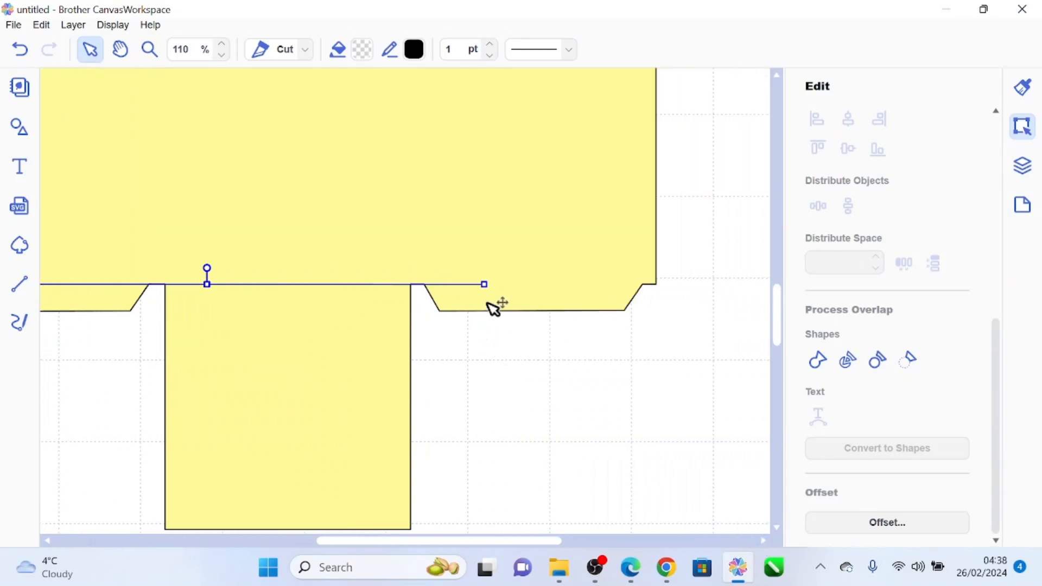
left_click(564, 51)
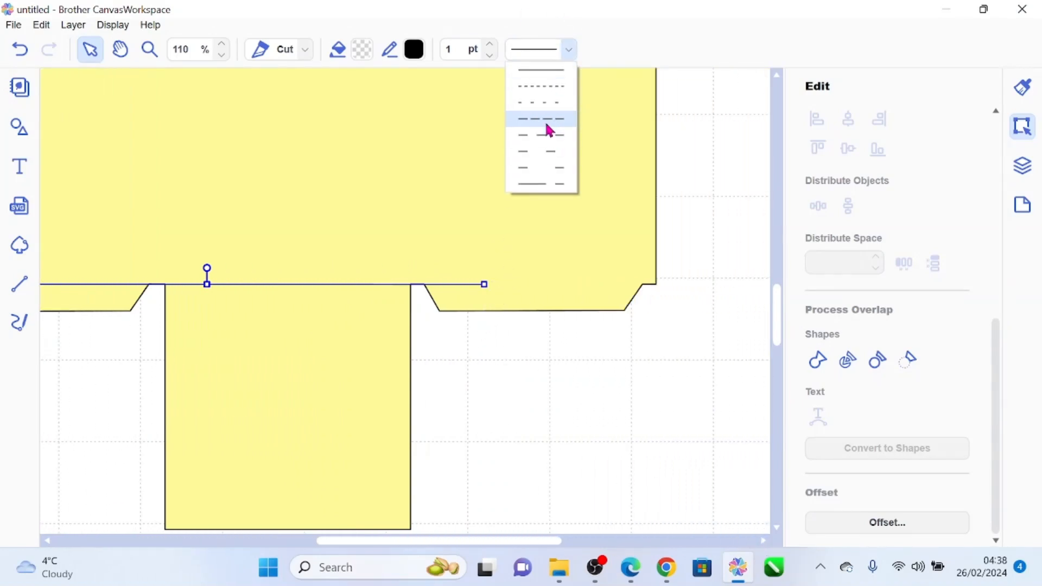
left_click(547, 128)
left_click_drag(486, 284, 638, 282)
left_click(707, 294)
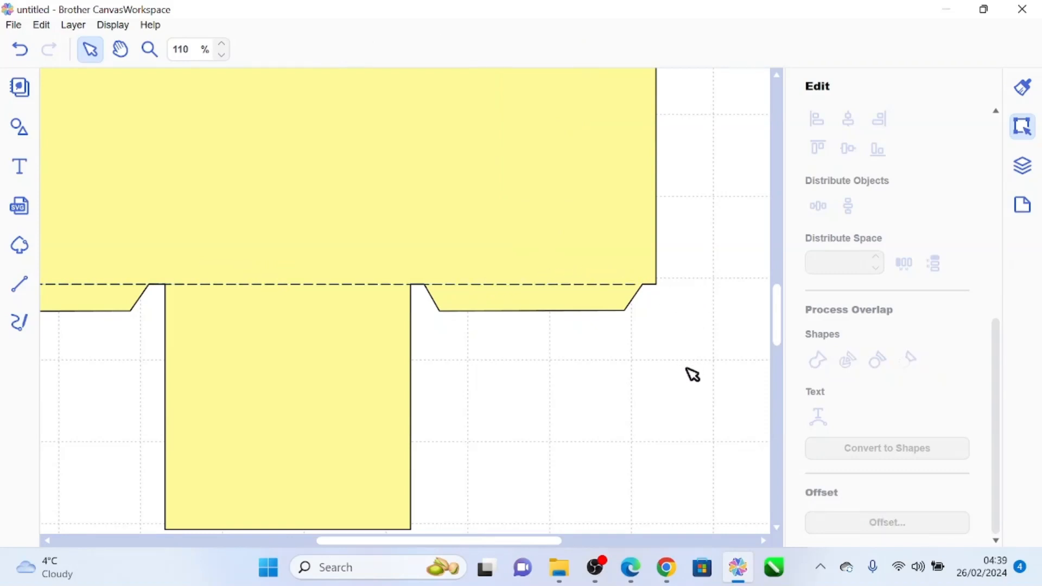
- Lock the cross layer so that it cannot be selected or moved
left_click_drag(777, 322, 776, 302)
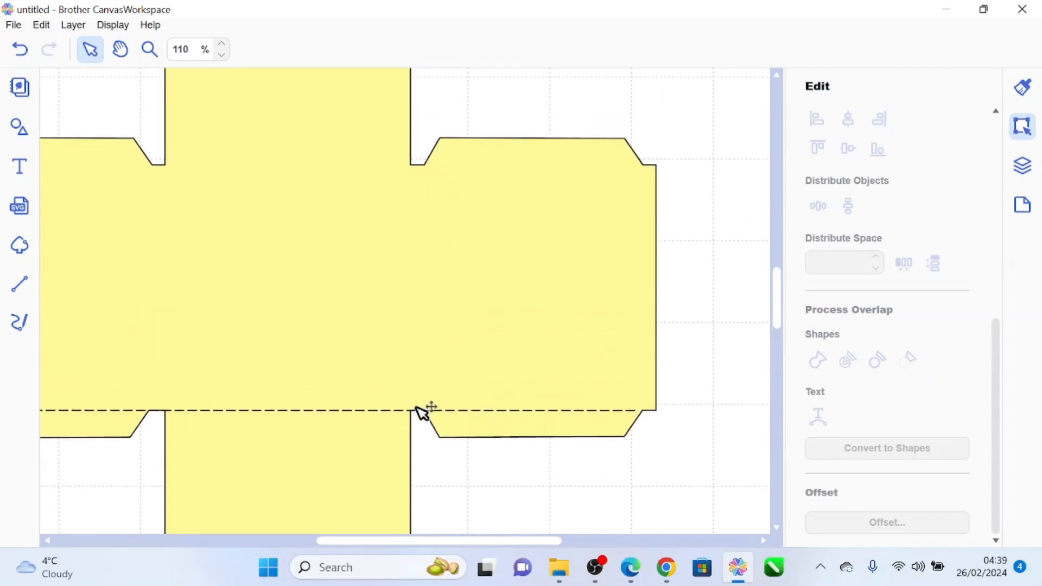
left_click(413, 286)
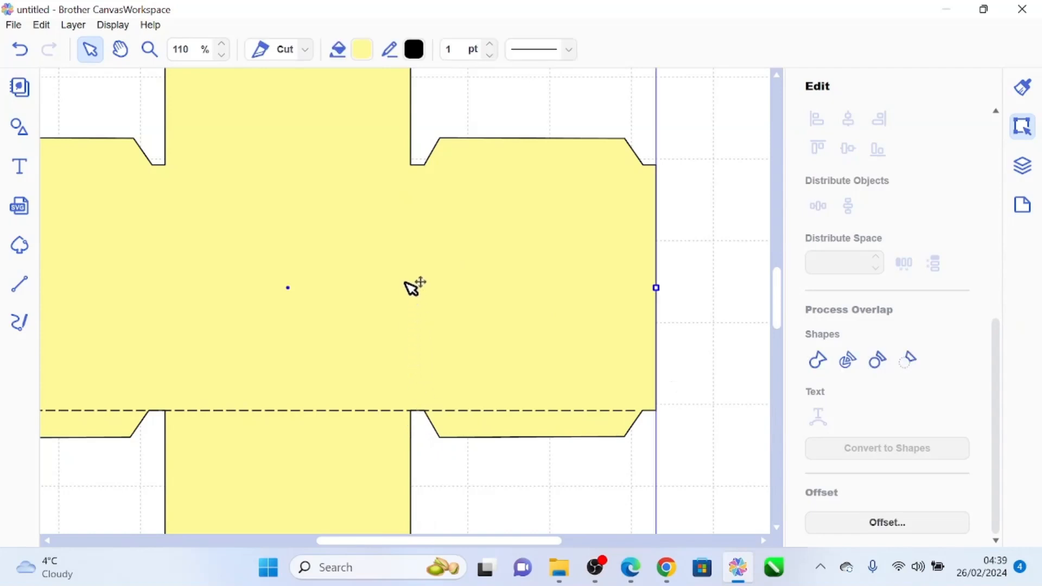
left_click(1022, 166)
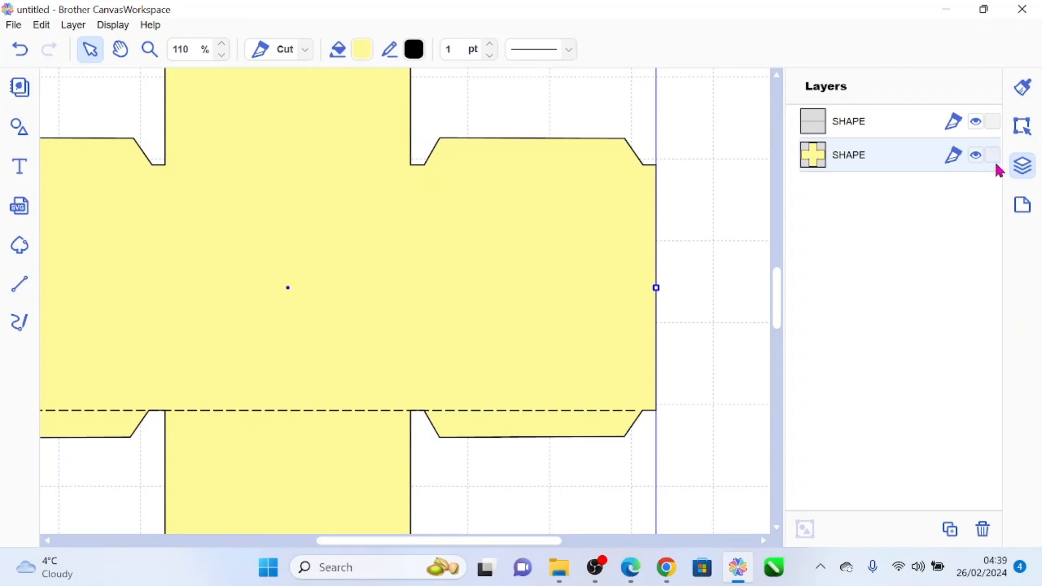
left_click(993, 156)
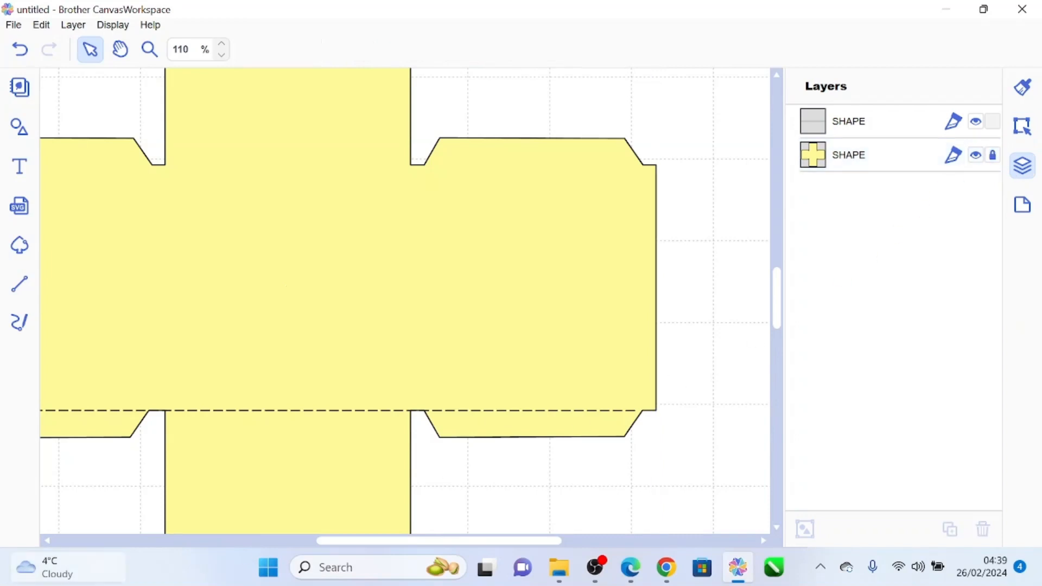
- Draw a dashed horizontal line along the arms' upper edge between the outer corners of the two upper tabs
left_click_drag(333, 540, 293, 554)
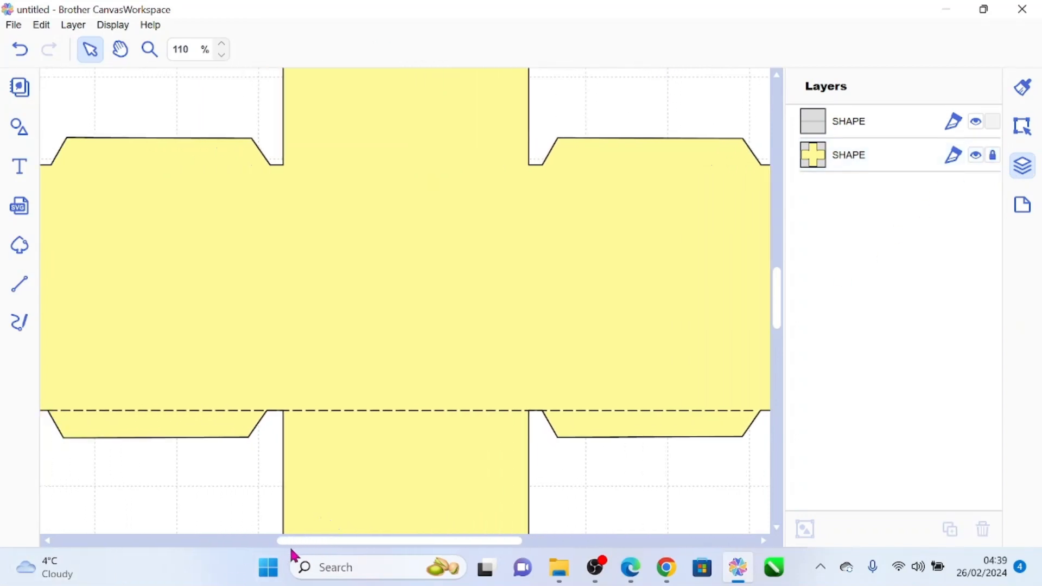
left_click(18, 289)
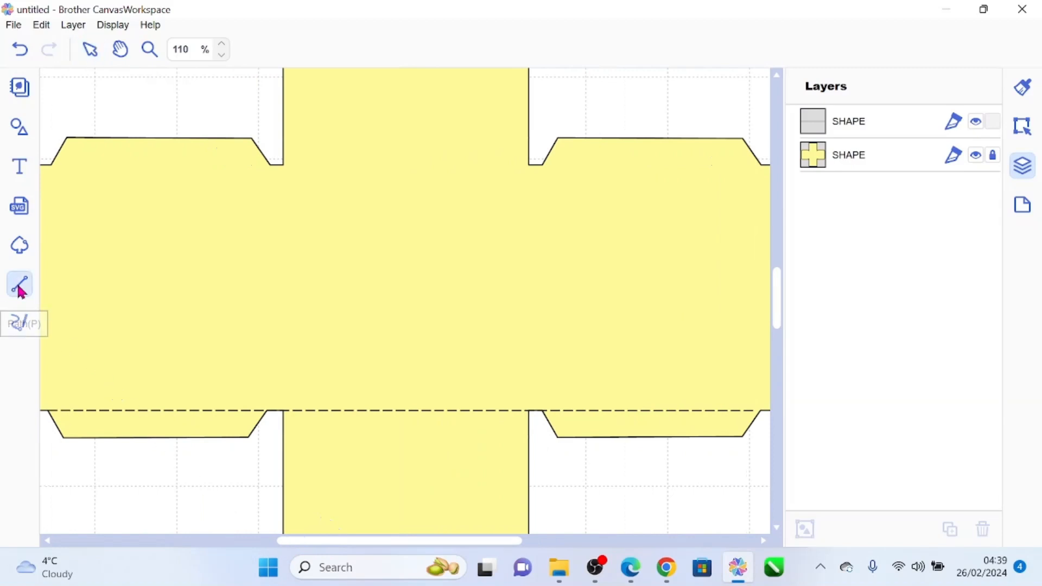
left_click(51, 164)
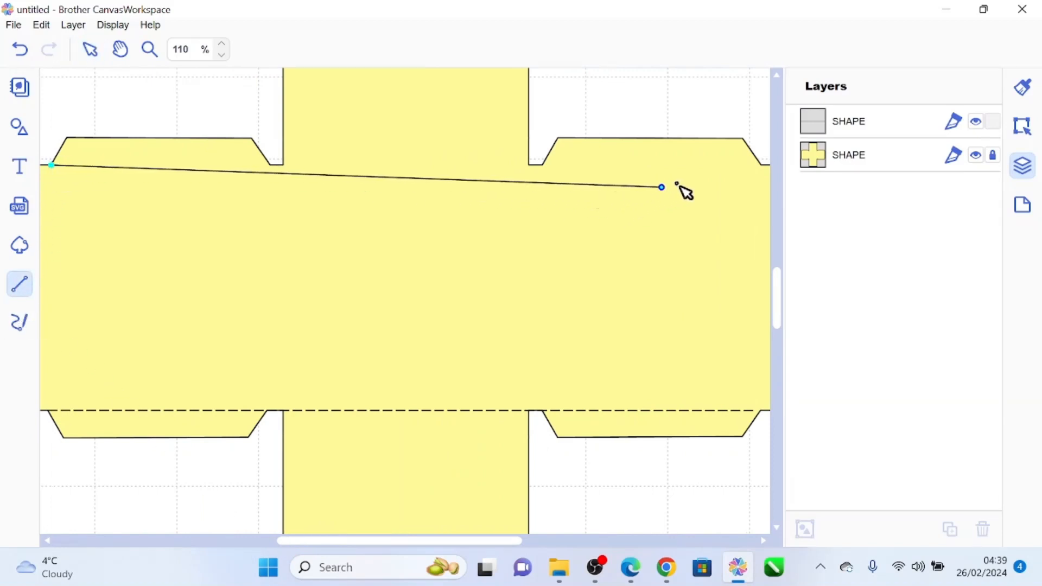
left_click(765, 167)
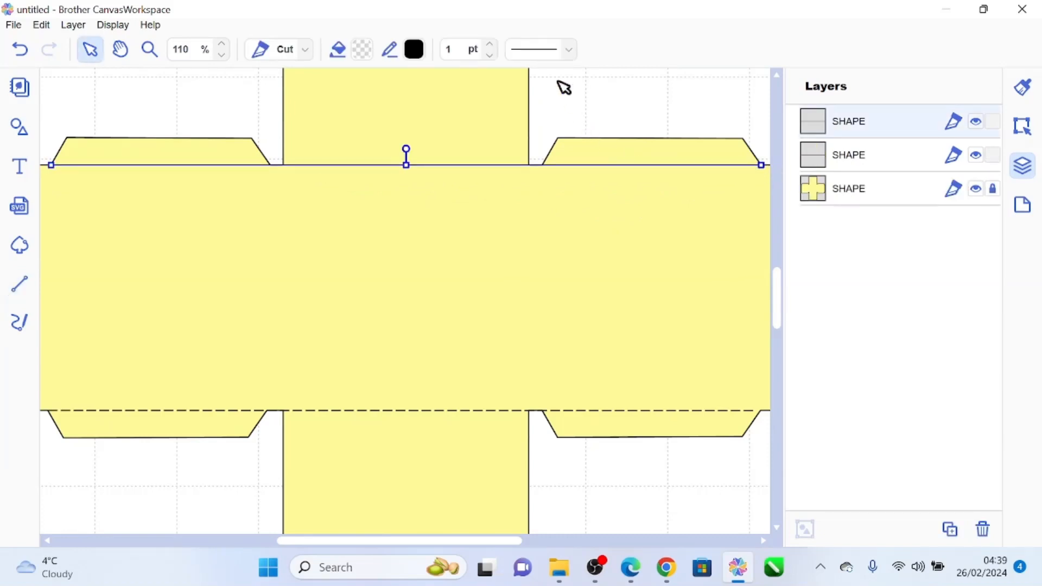
left_click(551, 52)
left_click(542, 119)
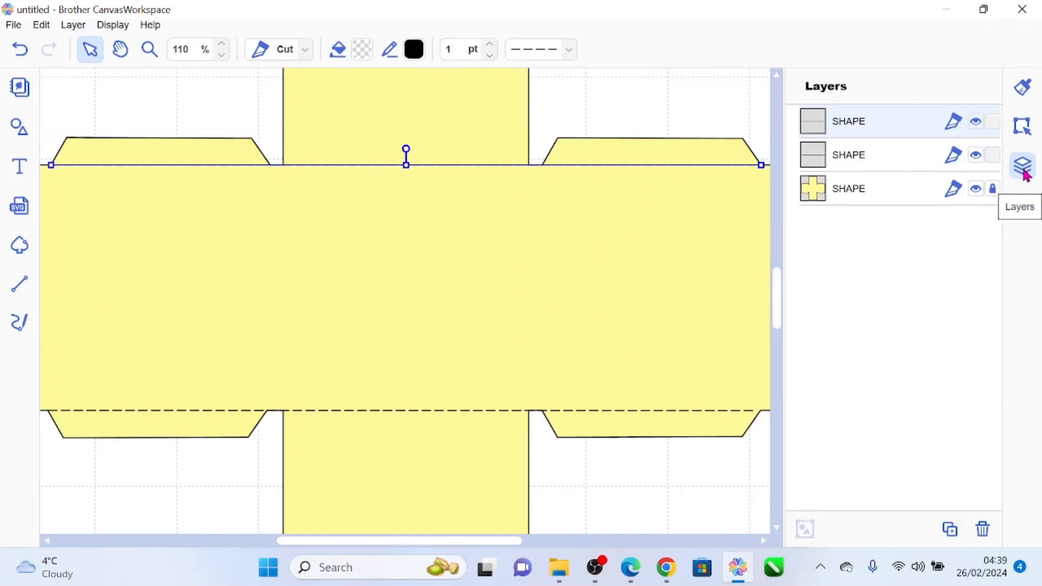
- Unlock the cross and move it together with both dashed lines to X 0 and Y 0
left_click(992, 191)
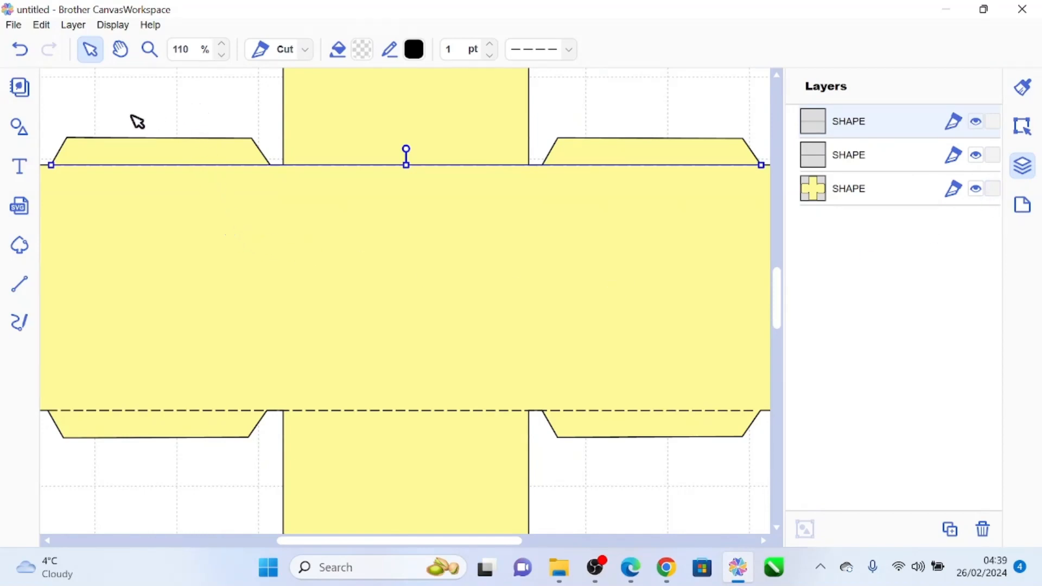
left_click_drag(129, 114, 661, 519)
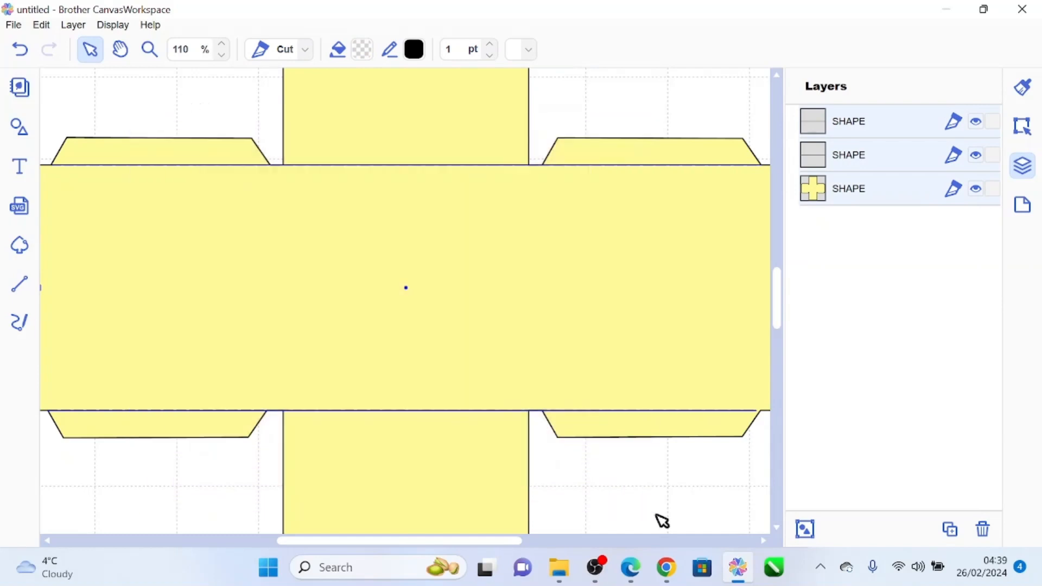
left_click(1022, 126)
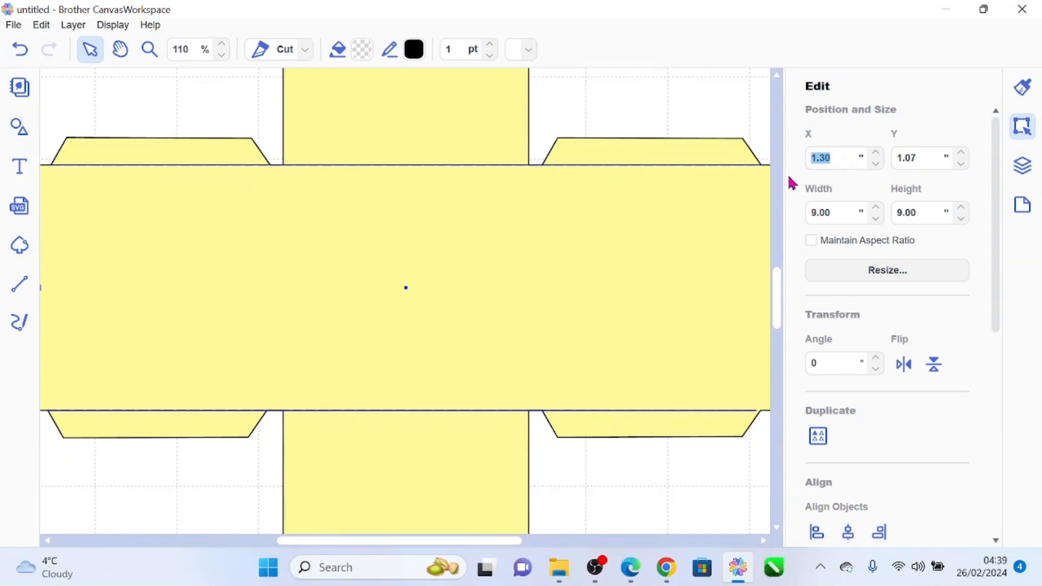
type("0")
double_click(917, 157)
type("0")
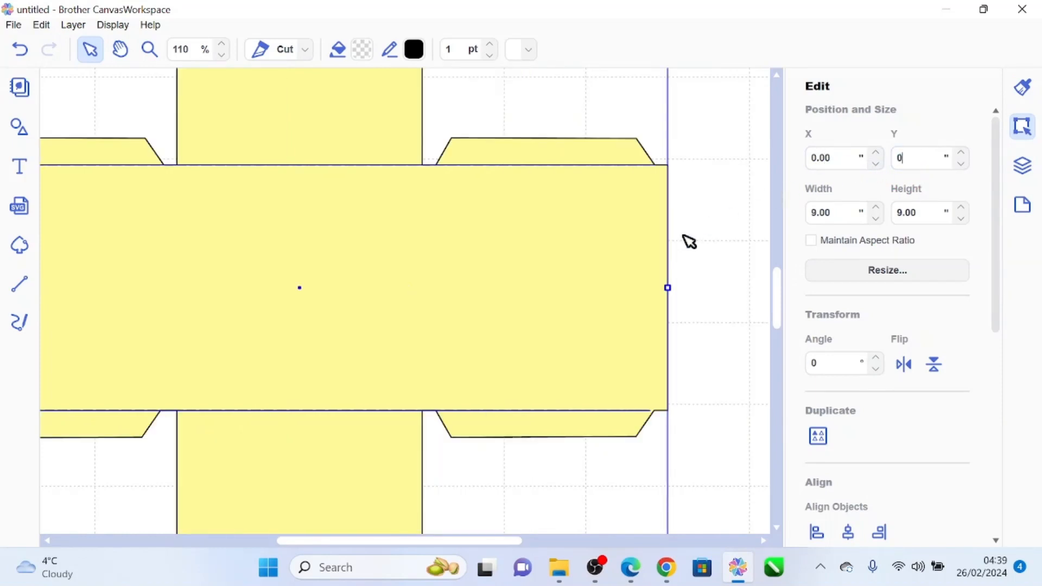
left_click(688, 242)
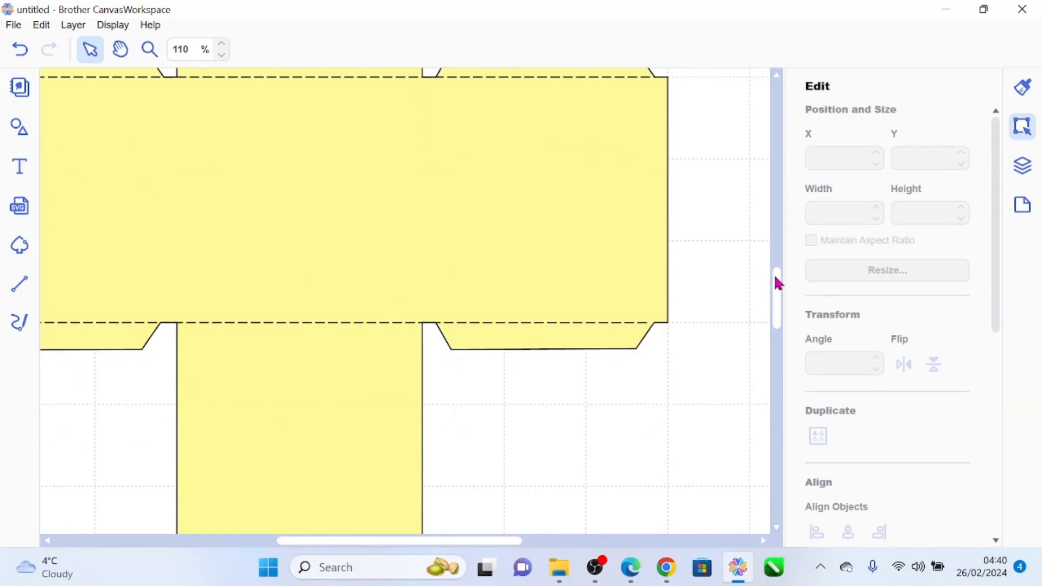
- Draw a dashed vertical line about 3 inches long down the center square's left side, between the two horizontal dashed lines
left_click_drag(772, 278, 777, 241)
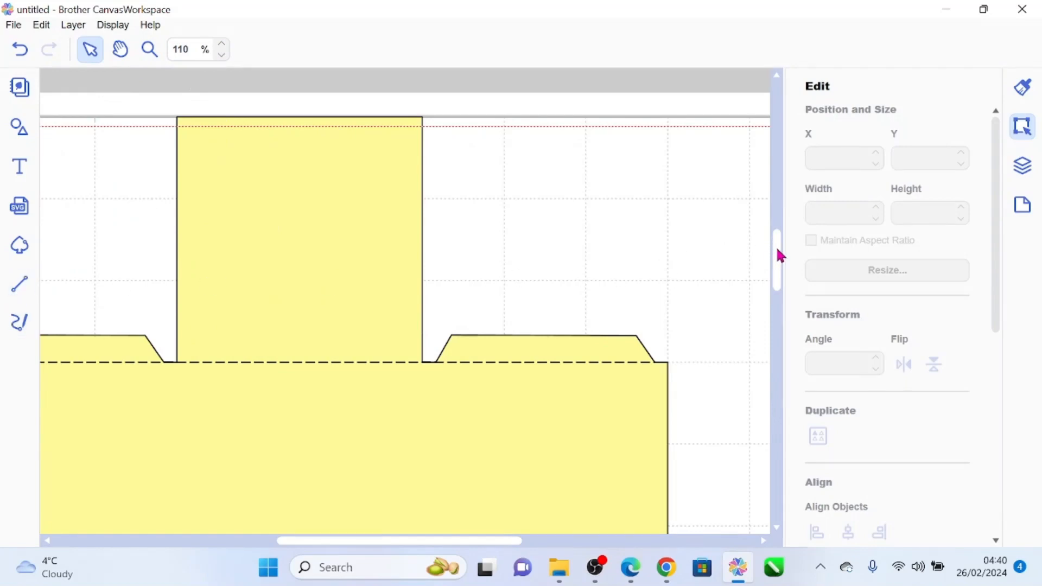
left_click_drag(780, 255, 779, 277)
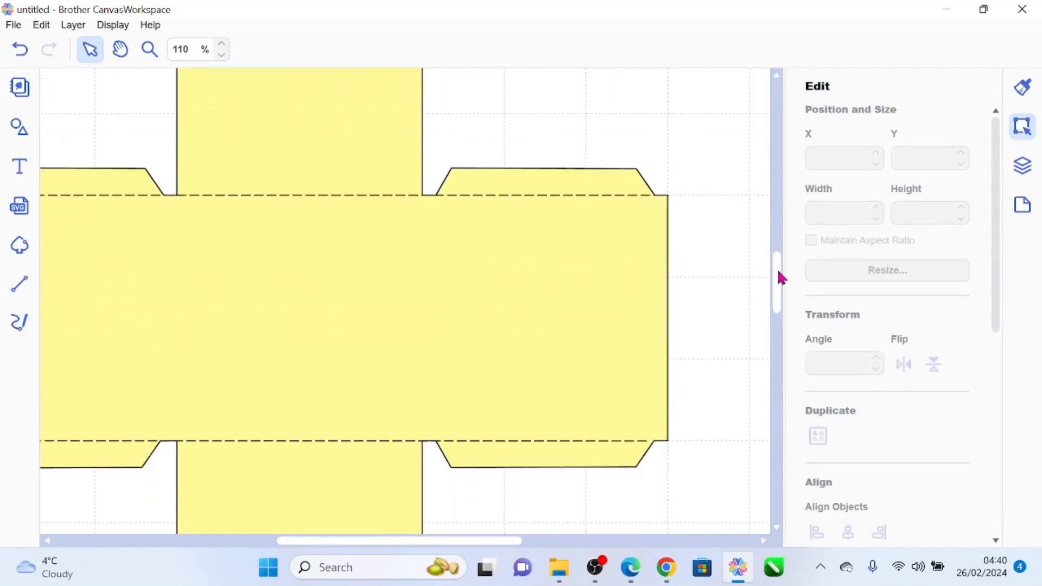
left_click(17, 289)
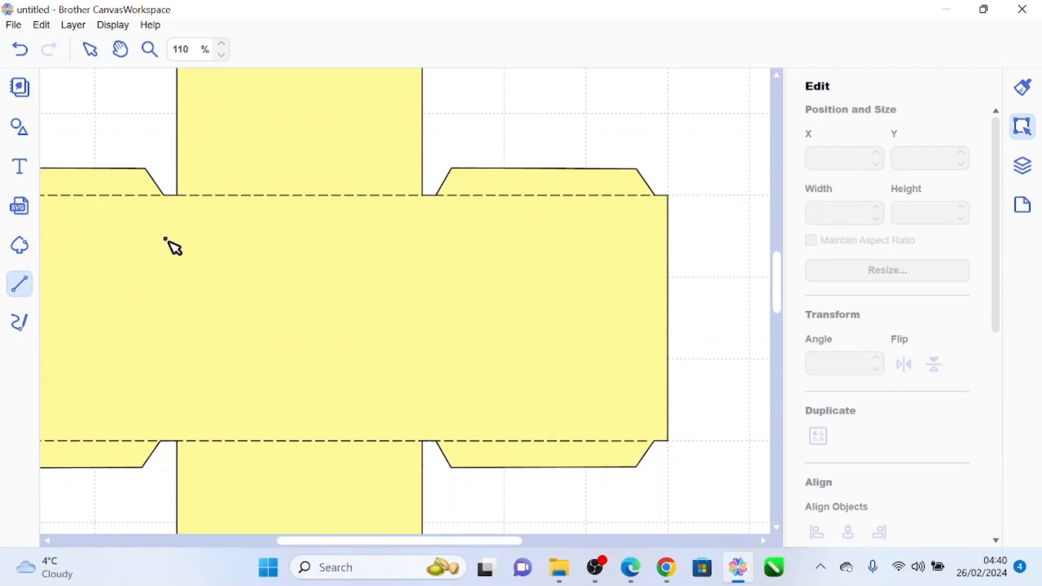
left_click(176, 196)
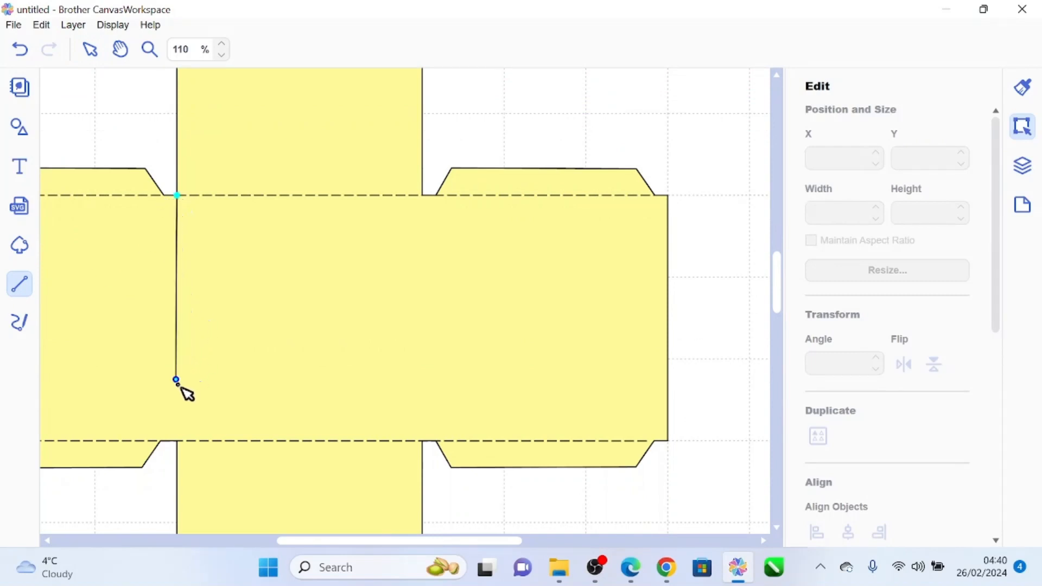
left_click(176, 441)
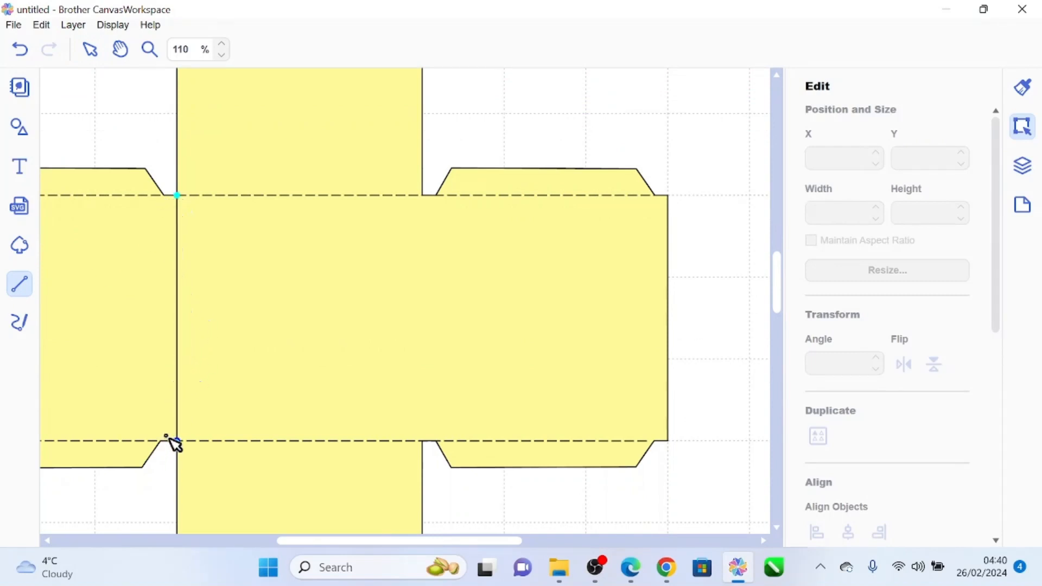
double_click(170, 438)
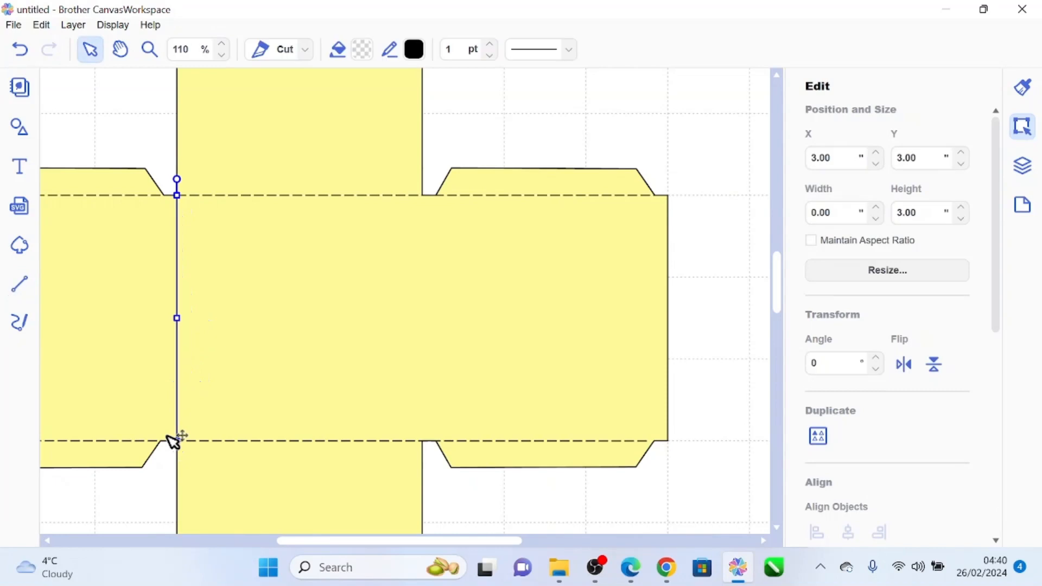
left_click(567, 52)
left_click(544, 122)
- Duplicate the vertical dashed line and place the copy along the center square's right side
left_click(70, 26)
left_click(77, 41)
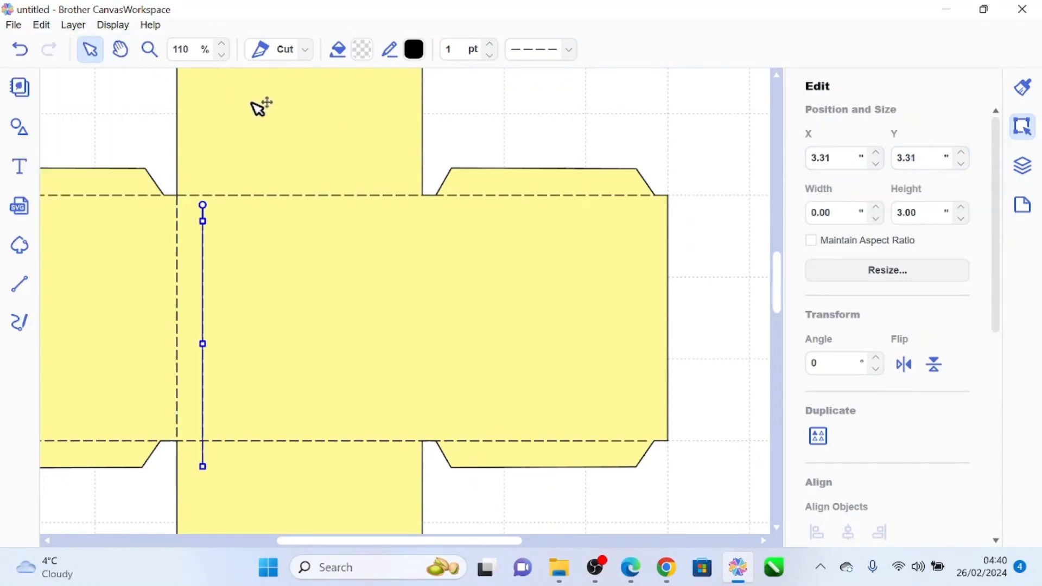
left_click_drag(213, 251, 423, 219)
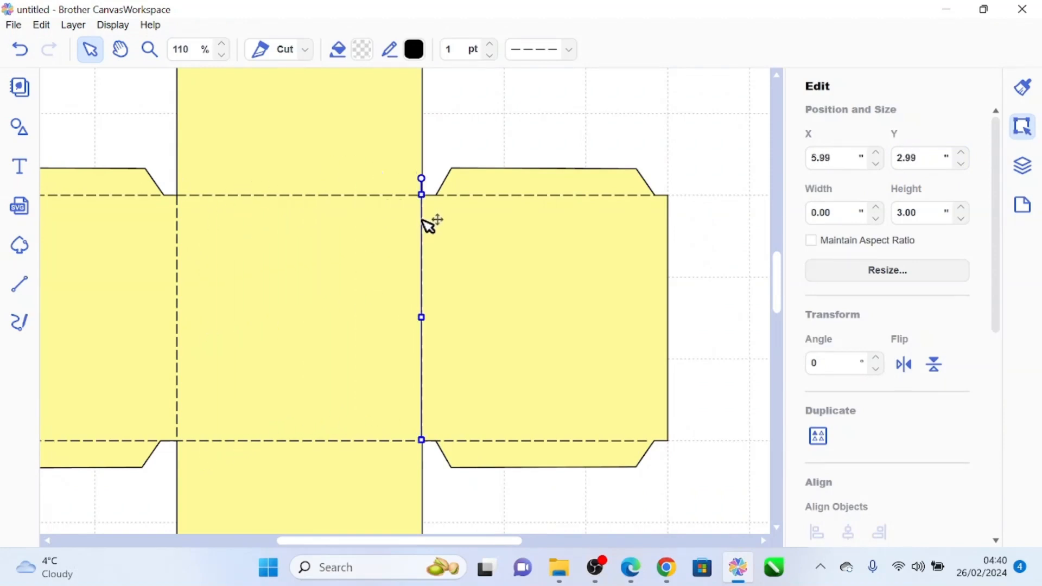
- Set the X position of the dashed vertical line on the center square's right side to 6.00 inches
double_click(841, 157)
double_click(918, 157)
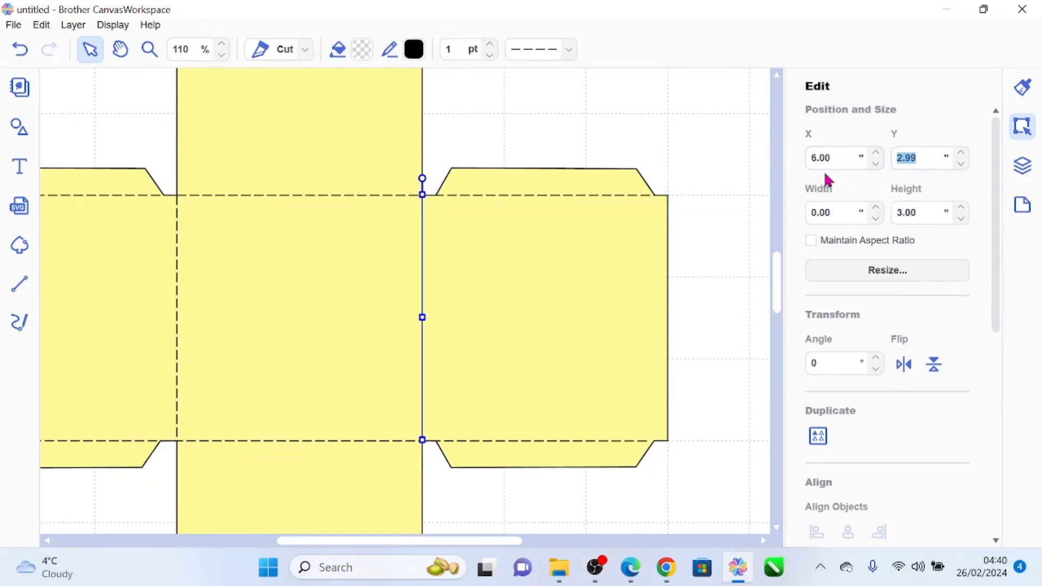
left_click(695, 173)
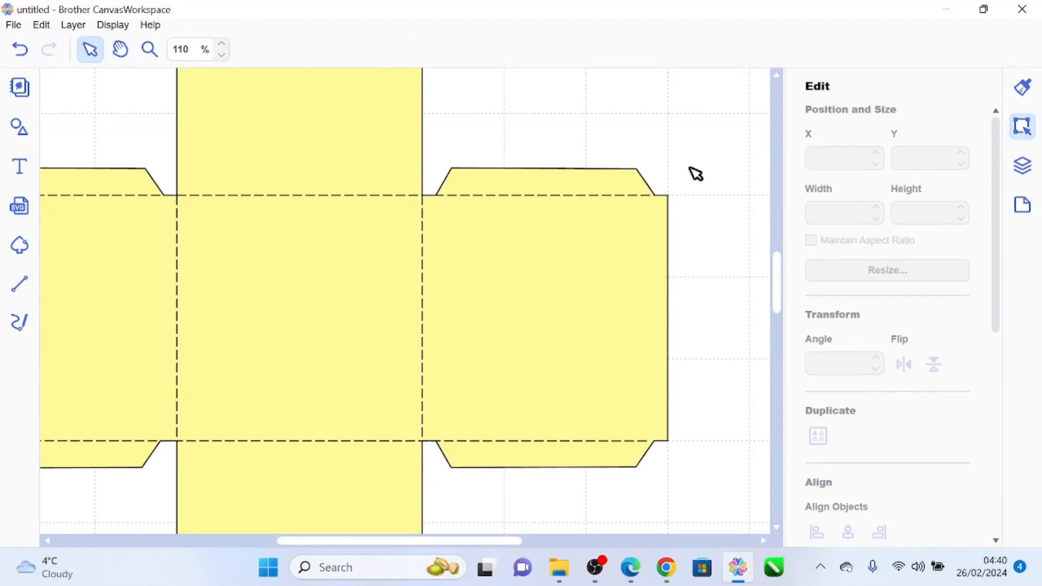
- Select the whole cross template with its four dashed fold lines and group them into one object
left_click(222, 54)
left_click(222, 54)
left_click(222, 54)
left_click(222, 54)
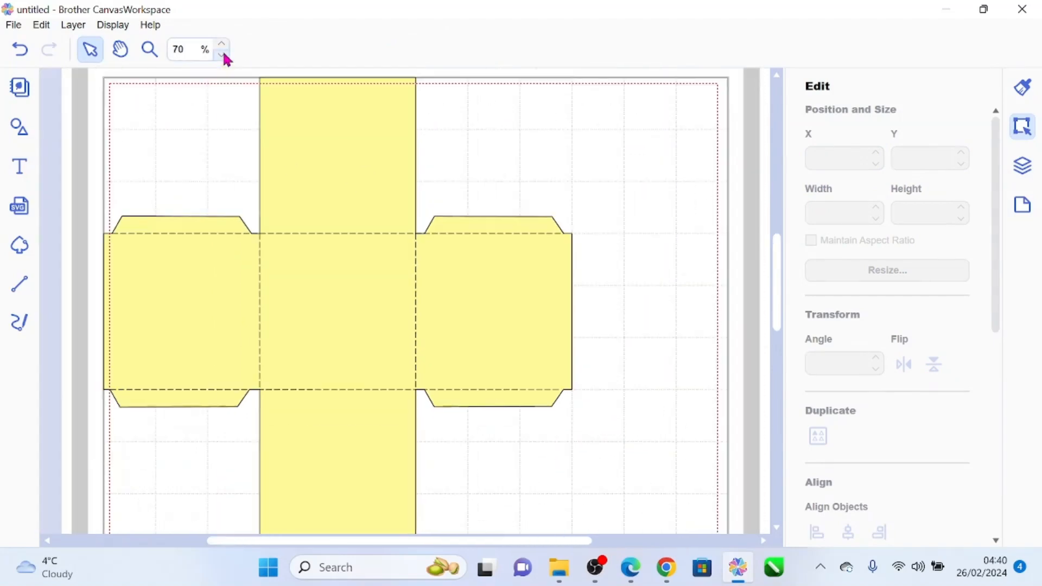
left_click(222, 54)
left_click(221, 55)
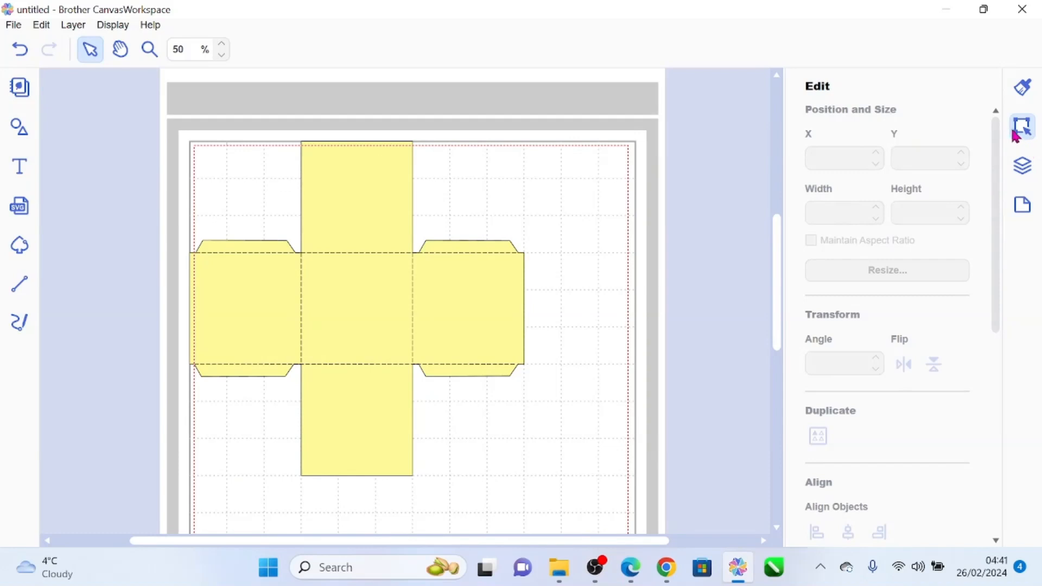
left_click(1020, 165)
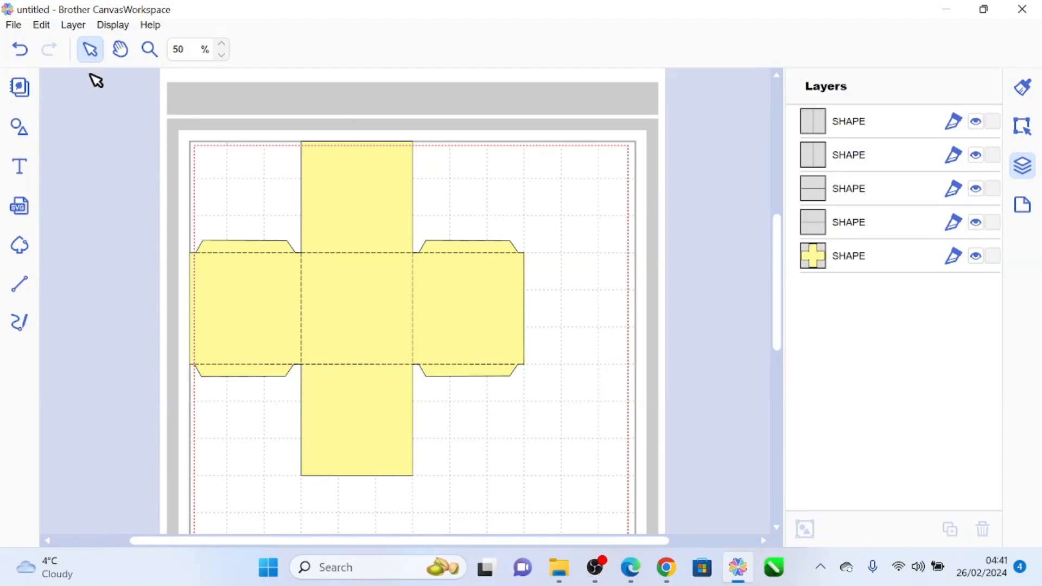
left_click_drag(168, 126, 562, 494)
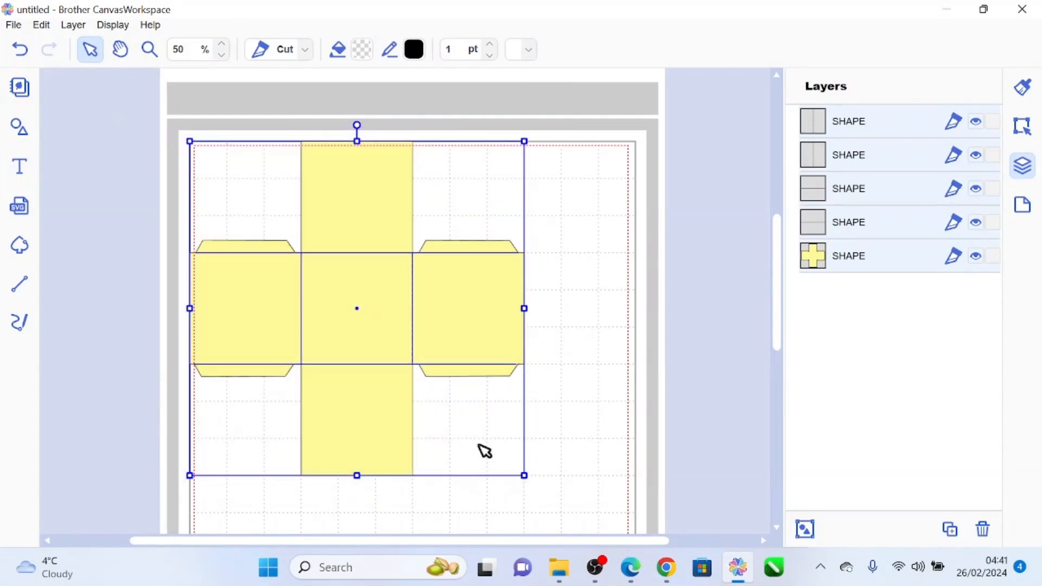
left_click(72, 25)
left_click(65, 152)
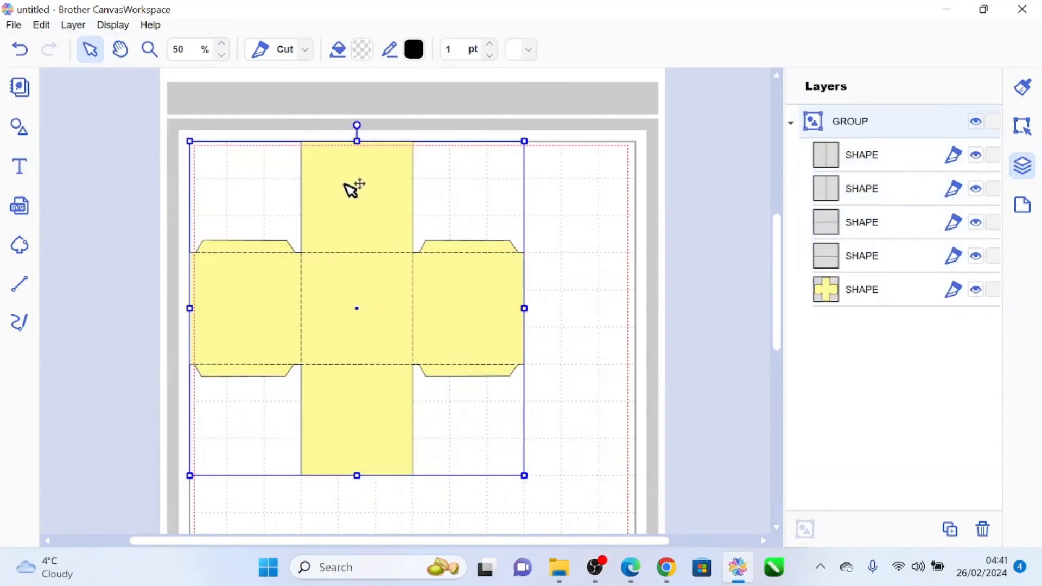
- Move the grouped template right and about 3 inches down the mat to free space above it
left_click_drag(353, 186, 384, 185)
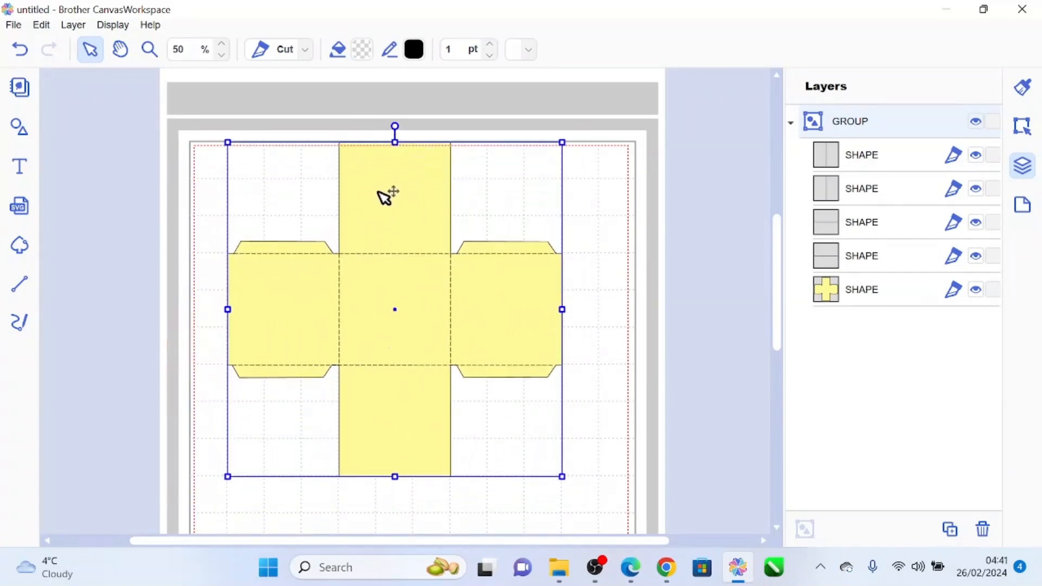
left_click(604, 405)
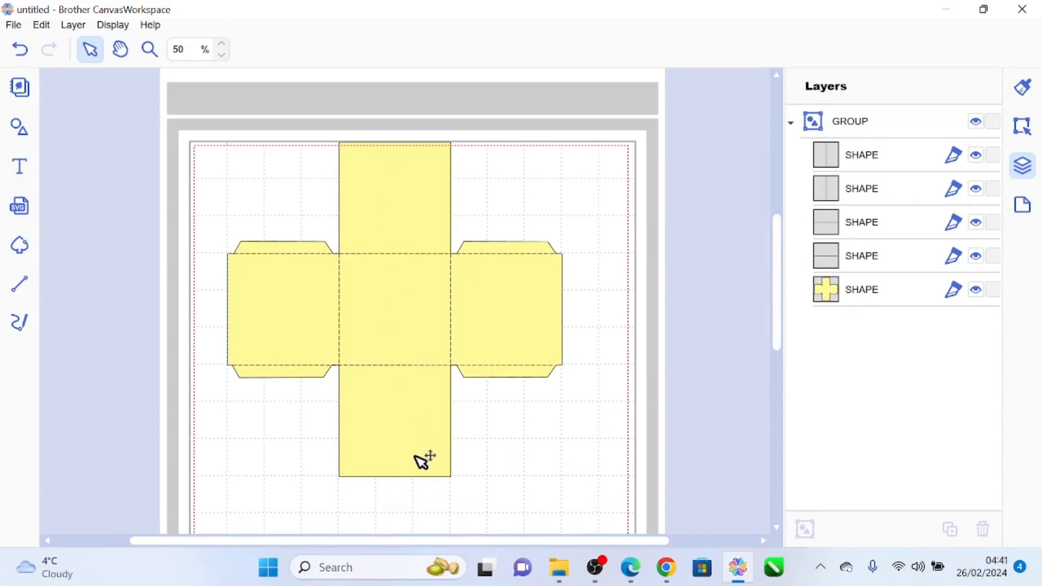
left_click_drag(401, 186, 405, 295)
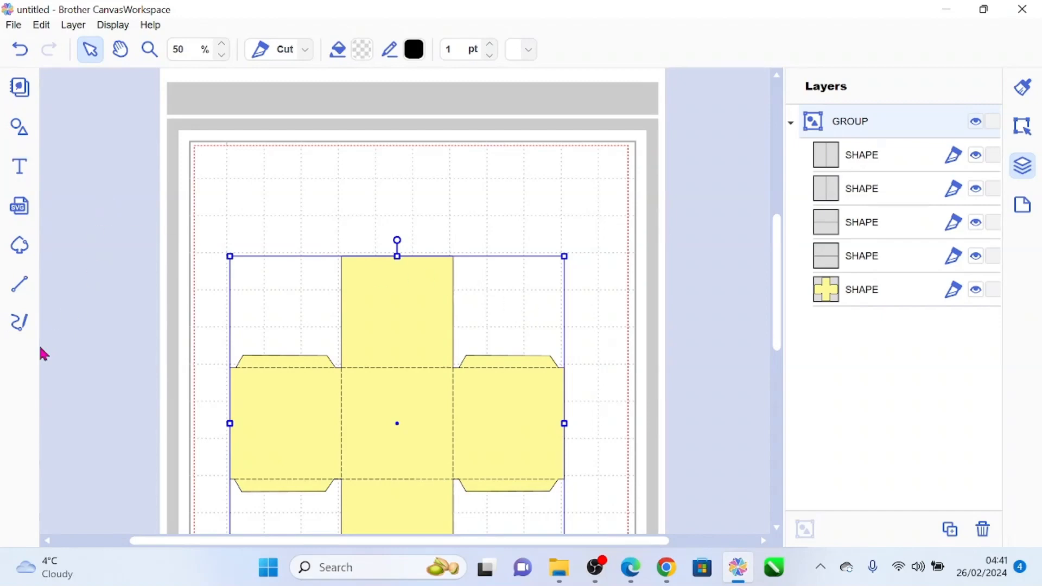
- Import the FCM file with the Easter chick, bunny, egg and hen outlines from the cutting machine
left_click(15, 25)
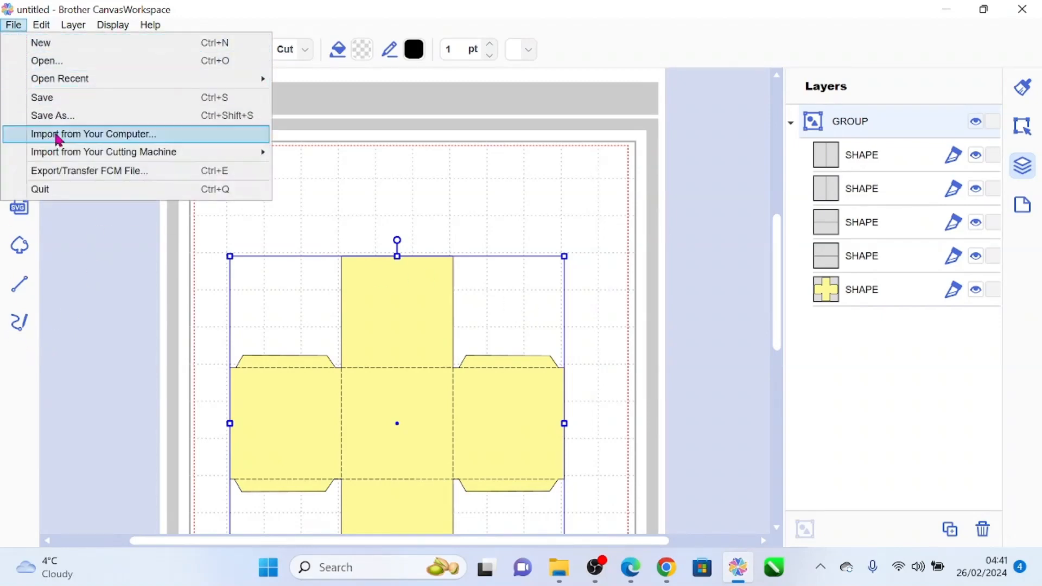
mouse_move(60, 158)
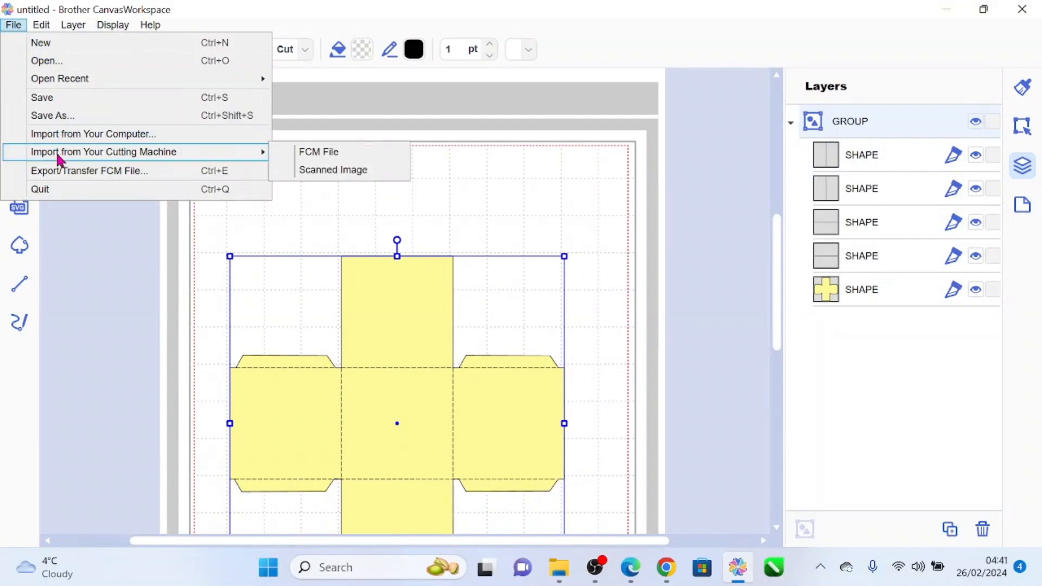
left_click(317, 153)
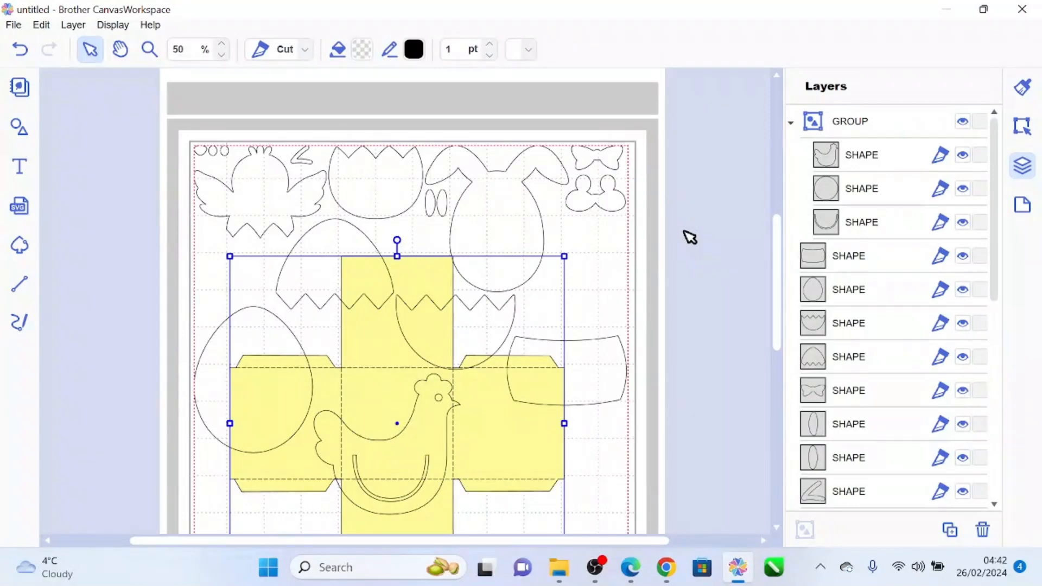
left_click(135, 213)
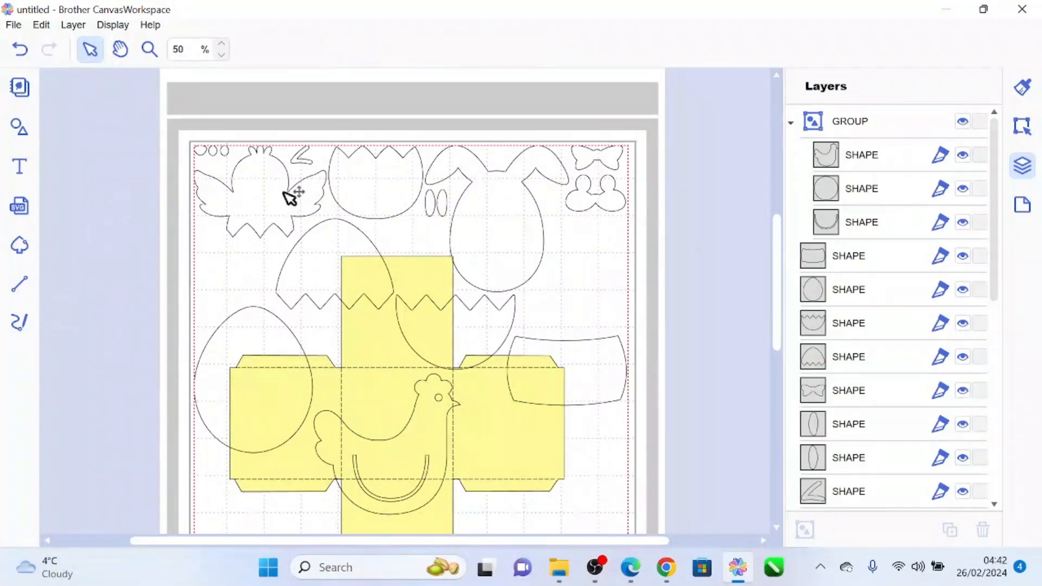
- Move the winged chick, its small cracked eggshell, the hen and the three small face pieces toward the mat's right edge
left_click_drag(290, 197, 709, 273)
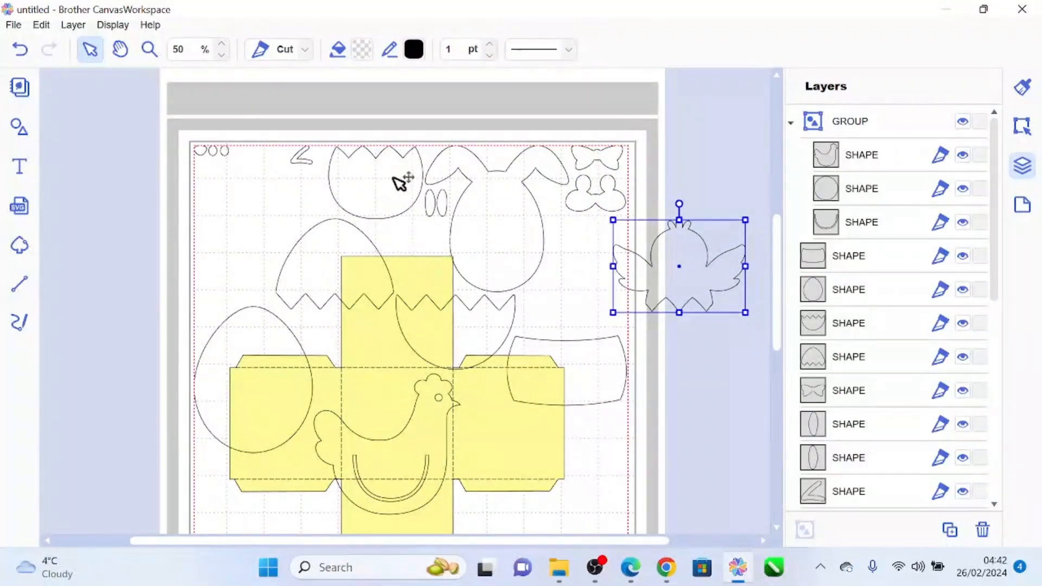
left_click_drag(390, 194, 696, 349)
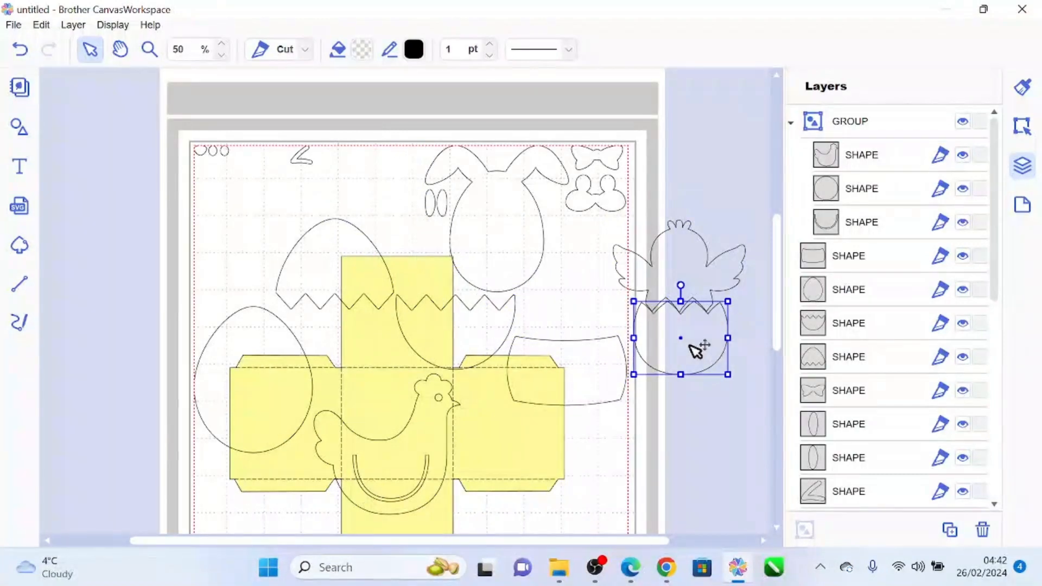
left_click_drag(436, 396, 749, 396)
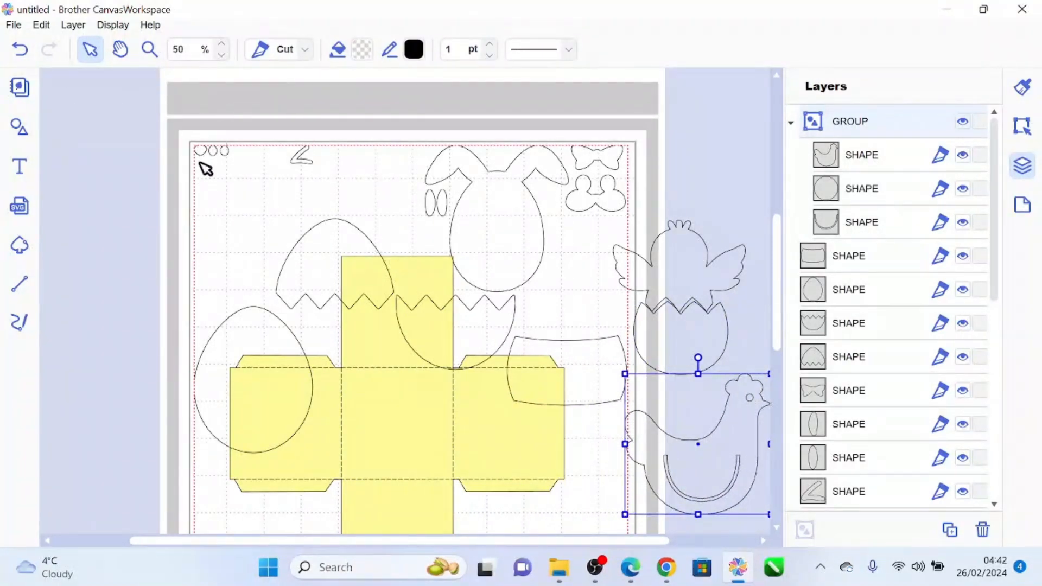
mouse_move(172, 165)
left_mouse_down()
mouse_move(234, 126)
mouse_move(691, 242)
mouse_move(693, 267)
left_mouse_up()
left_click(694, 211)
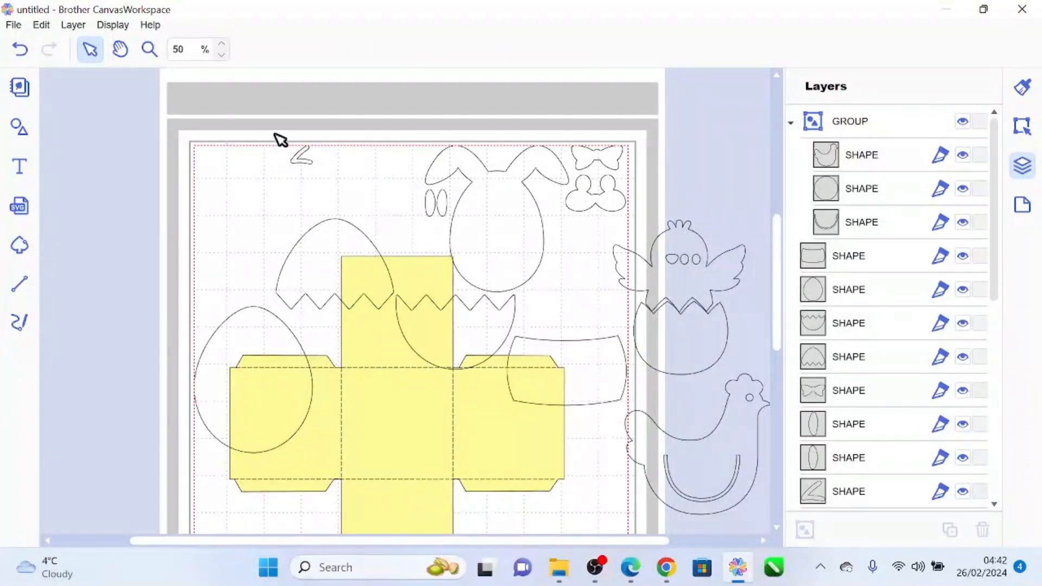
- Delete the large whole egg, the rounded piece below the bow tie and the two narrow ovals beside the bunny
left_click_drag(276, 135, 325, 226)
left_click(264, 327)
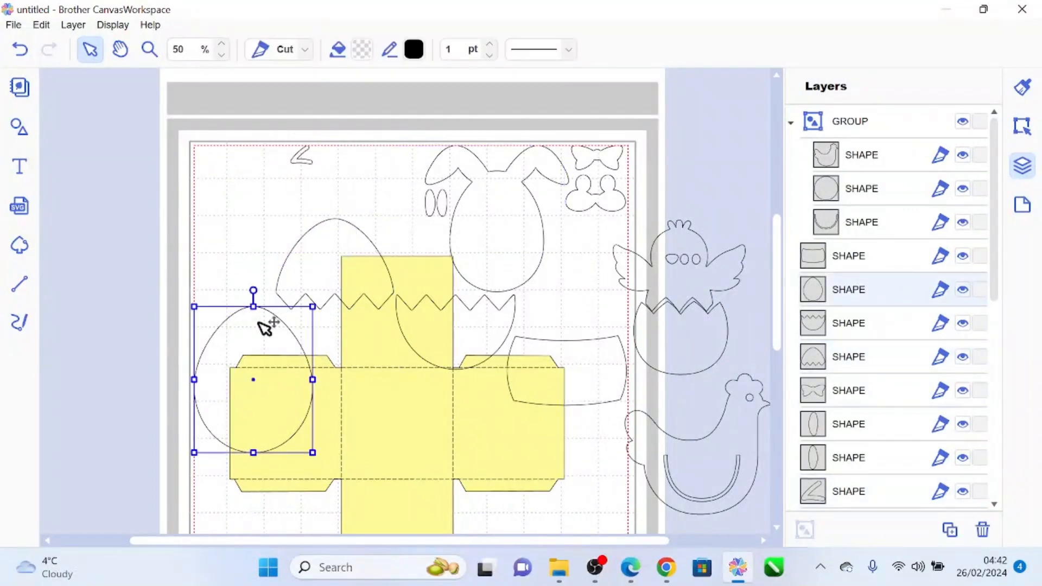
key("Delete")
left_click(581, 197)
key("Delete")
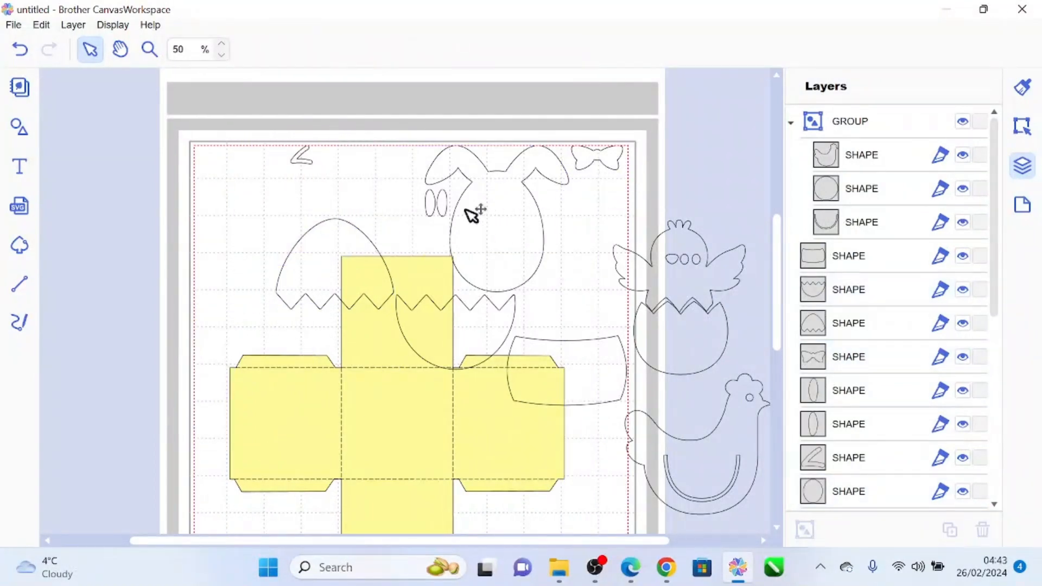
left_click(441, 204)
key("Delete")
left_click(431, 212)
key("Delete")
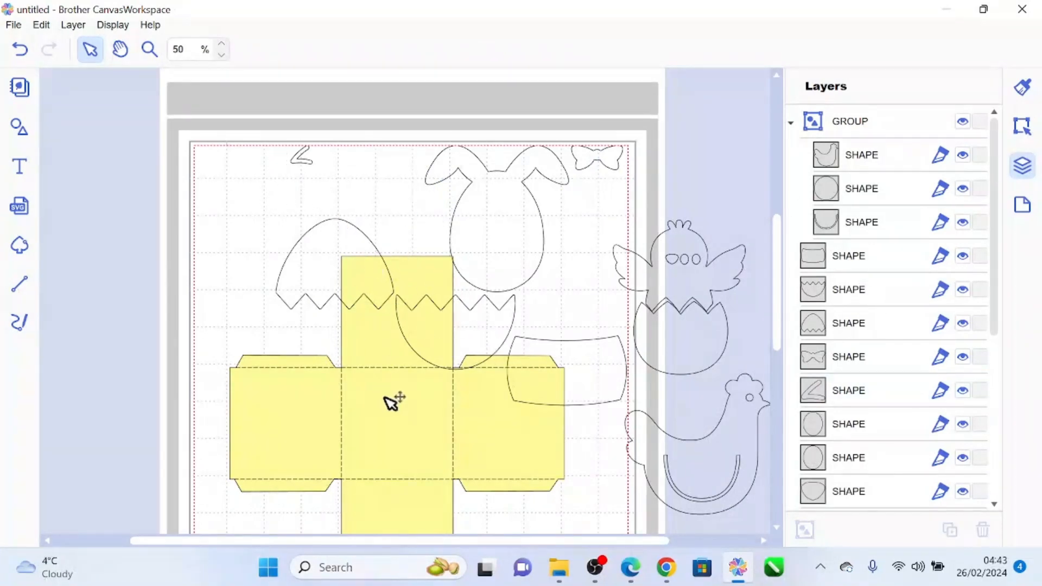
- Lock the box template group in the layer list
left_click(434, 399)
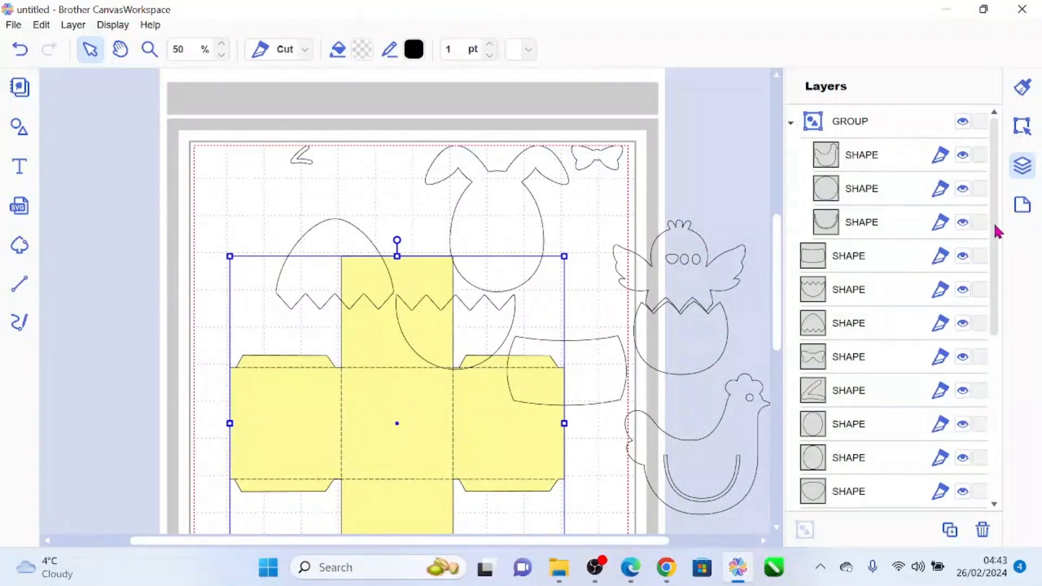
left_click_drag(997, 231, 1028, 453)
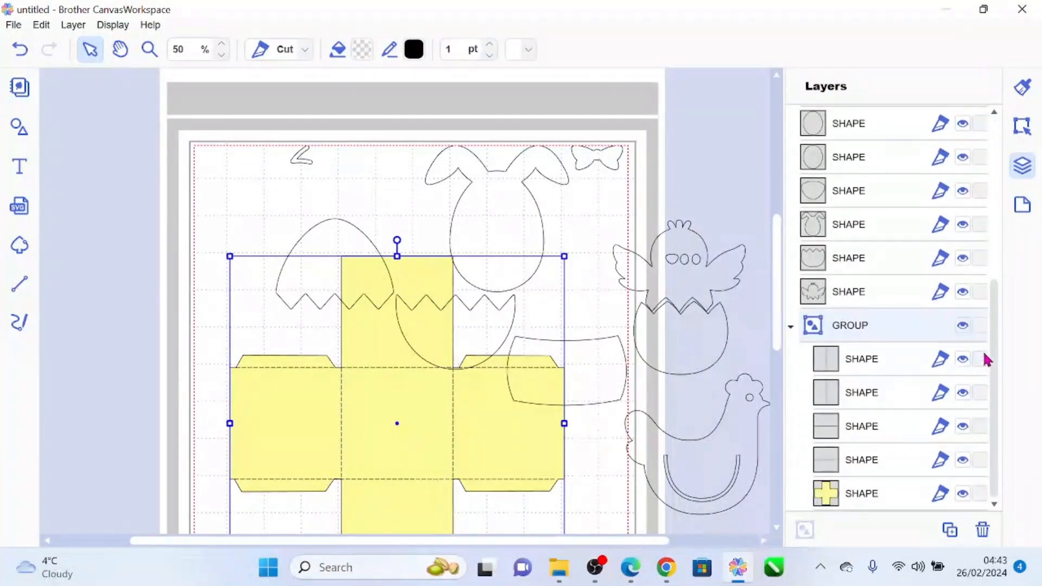
left_click(980, 326)
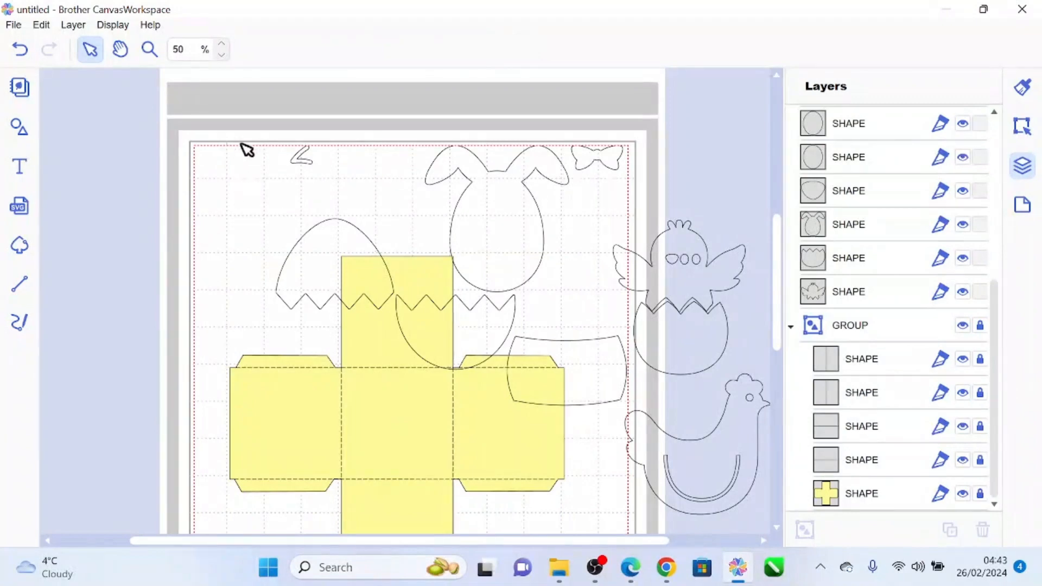
- Delete the bunny, both large cracked egg halves, the small angular piece, the bow tie and the curved band
left_click_drag(245, 132, 475, 320)
key("Delete")
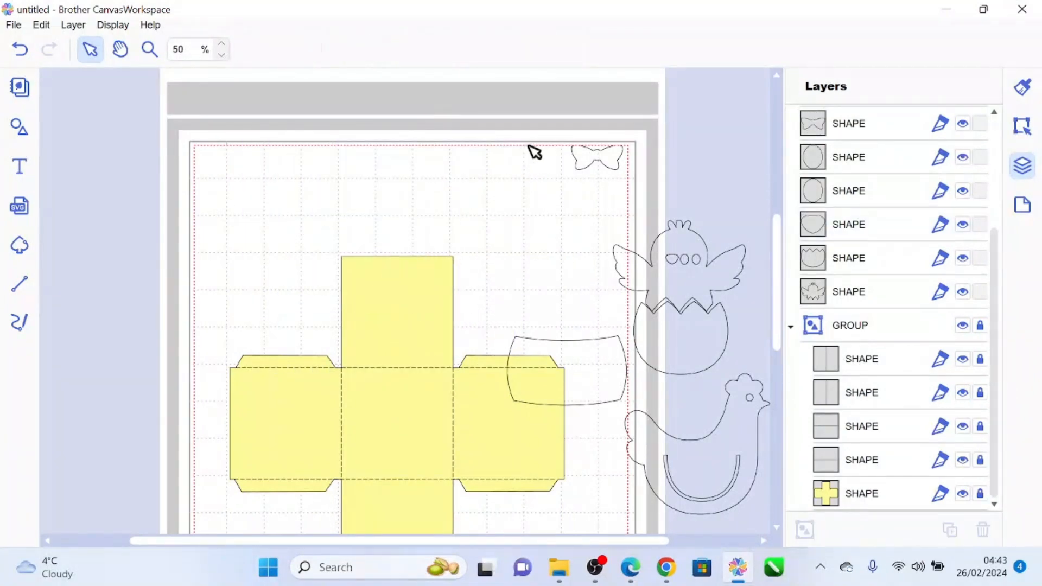
left_click(594, 156)
key("Delete")
left_click_drag(535, 321, 568, 423)
key("Delete")
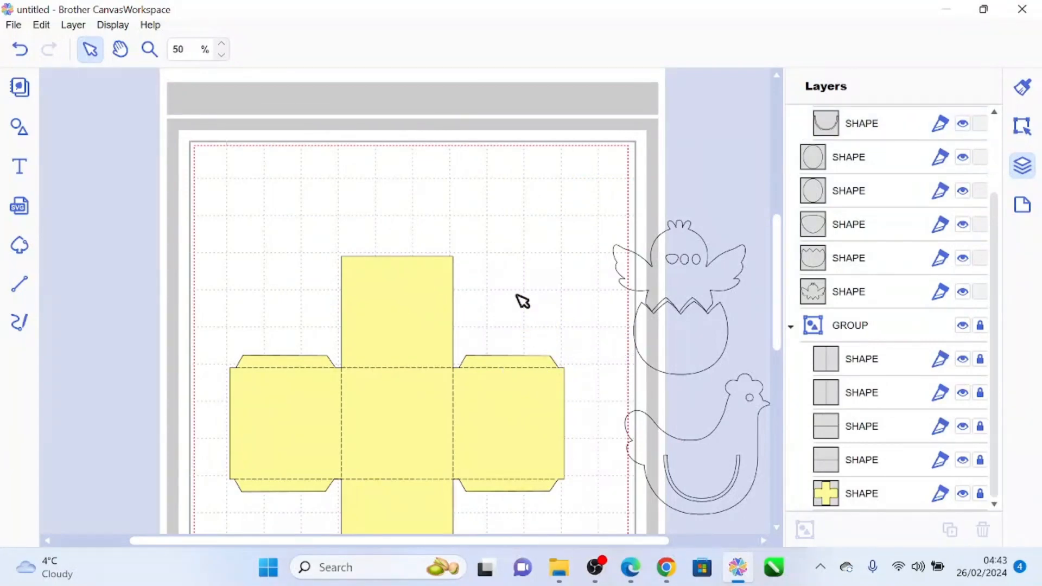
- Unlock the template group and place the chick and eggshell above its upper arm, with the three face pieces off to the right
left_click(979, 325)
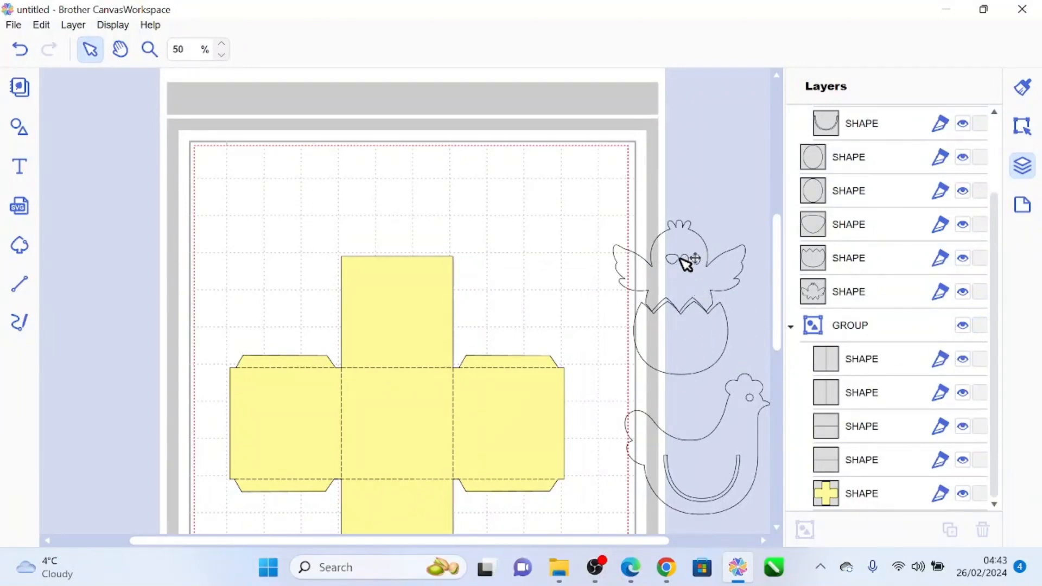
left_click(680, 264)
left_click_drag(678, 264, 559, 169)
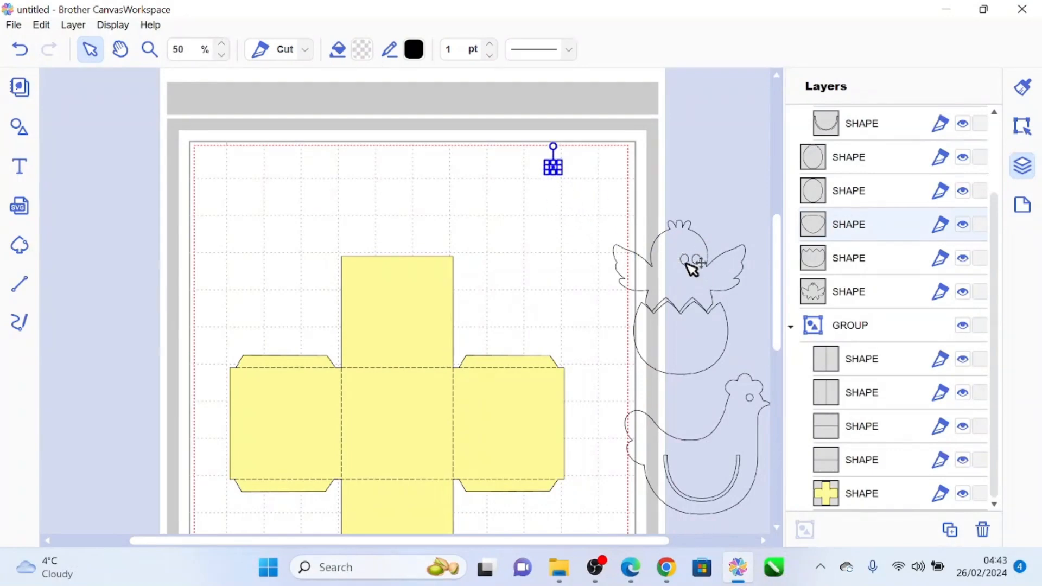
left_click_drag(689, 266, 579, 173)
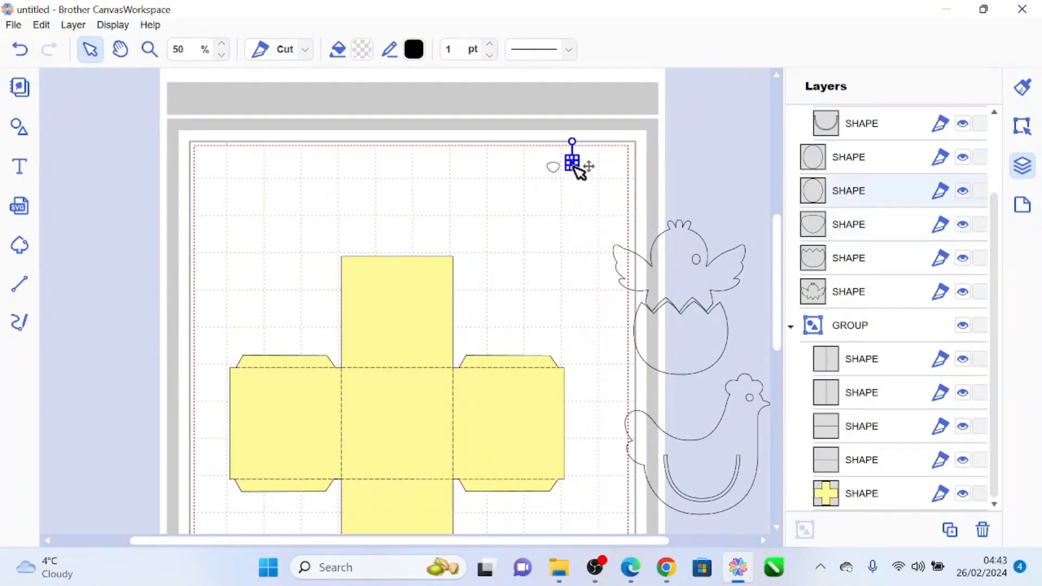
left_click(698, 262)
left_click_drag(698, 262, 617, 163)
left_click_drag(678, 264, 391, 154)
left_click_drag(661, 323, 409, 250)
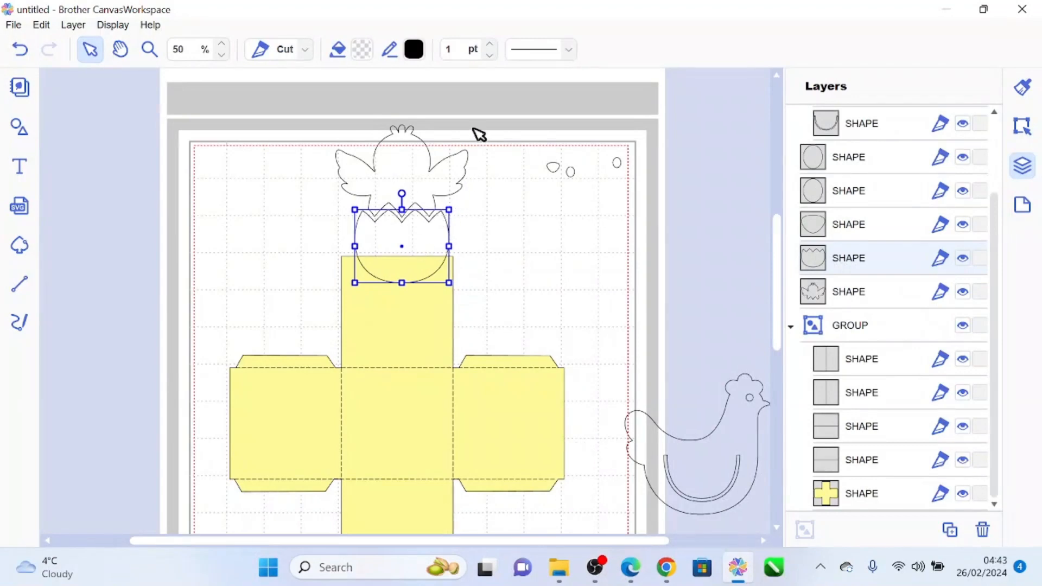
- Scale down the chick, eggshell and three face pieces together until the chick is about as wide as the template's upper arm
left_click_drag(627, 139, 432, 239)
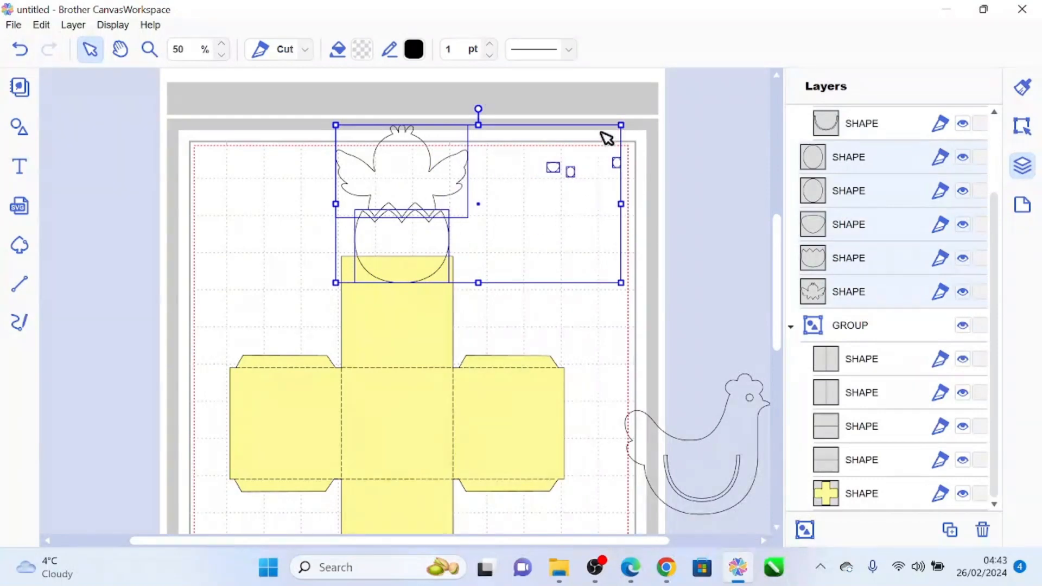
left_click_drag(617, 124, 589, 153)
left_click(631, 203)
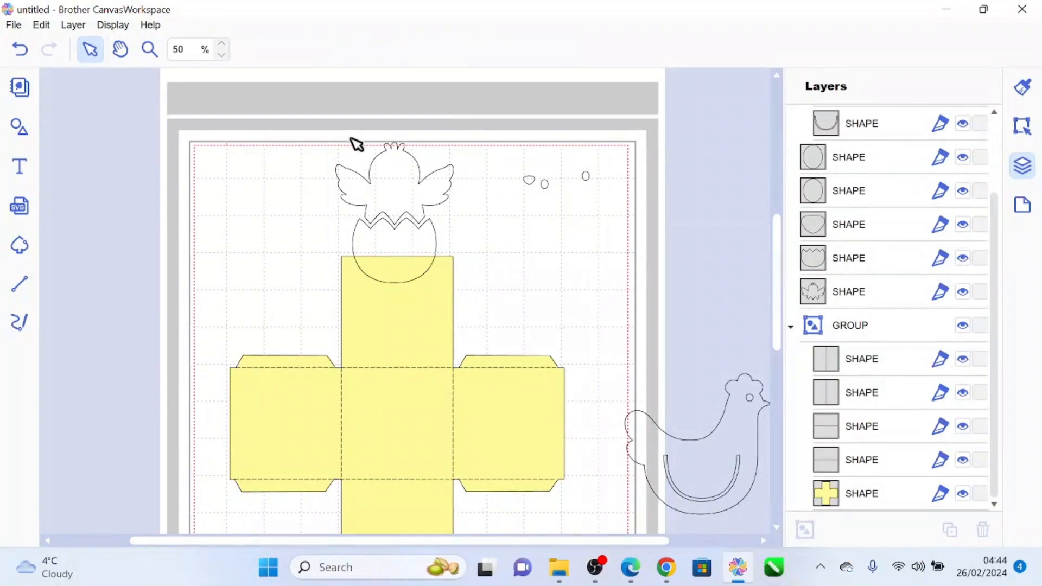
- Create an inward offset line with 0.12" spacing for the chick and the eggshell, with round corners and the originals left as is
left_click_drag(350, 138, 387, 225)
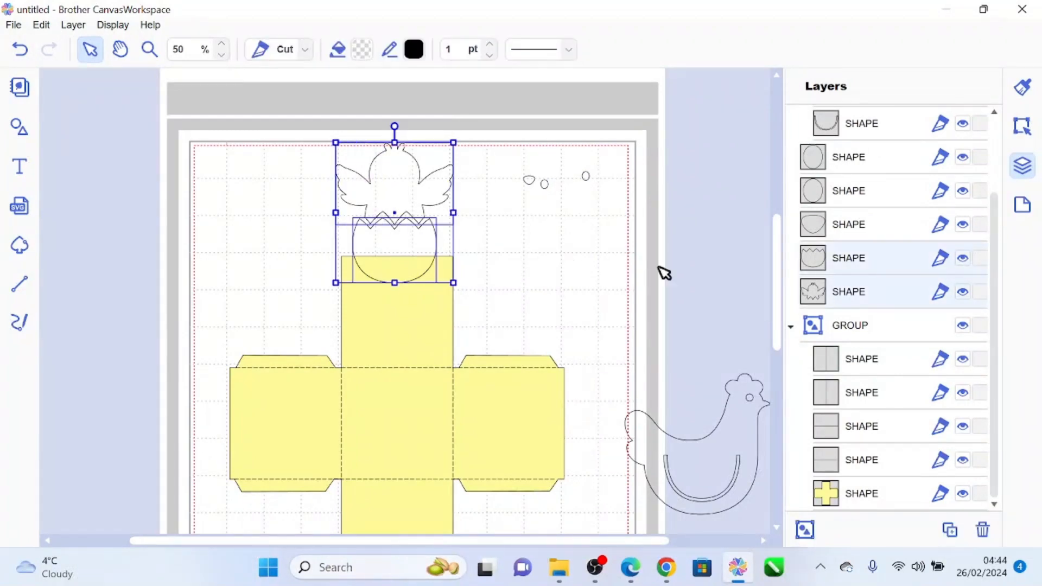
left_click(1020, 130)
left_click_drag(996, 162, 1018, 487)
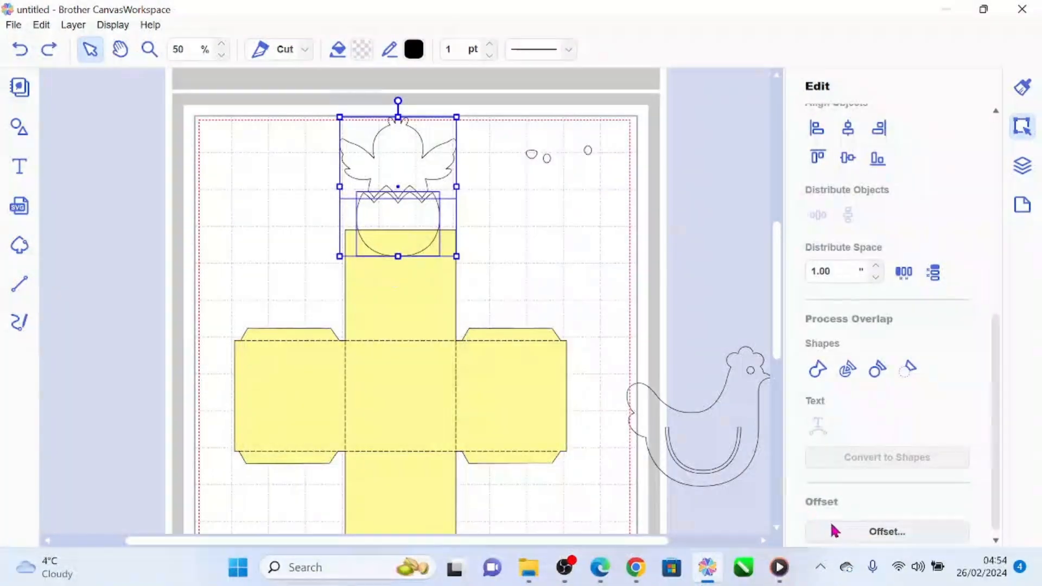
left_click(838, 532)
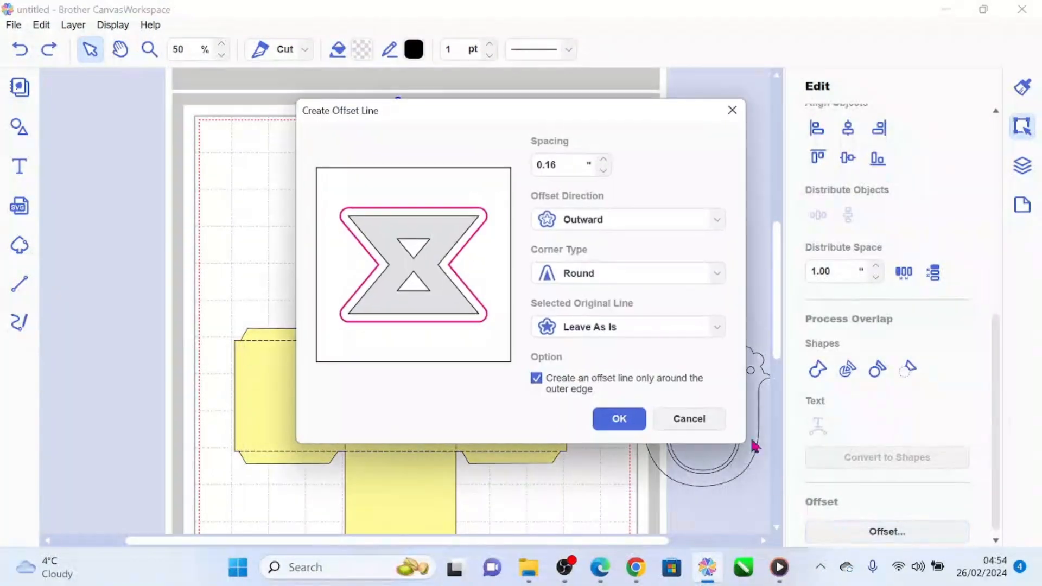
left_click(565, 219)
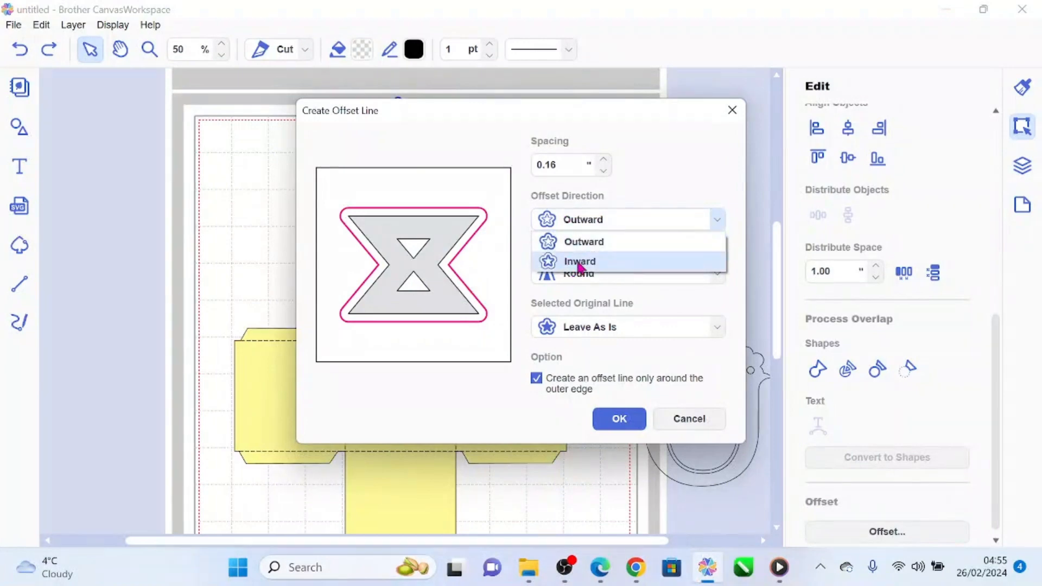
left_click(580, 263)
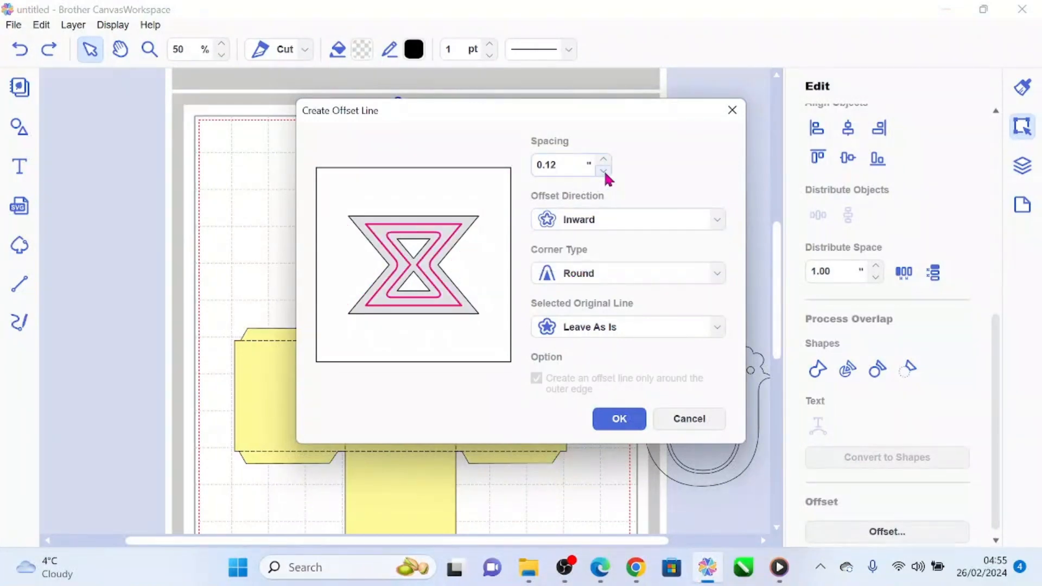
left_click(628, 426)
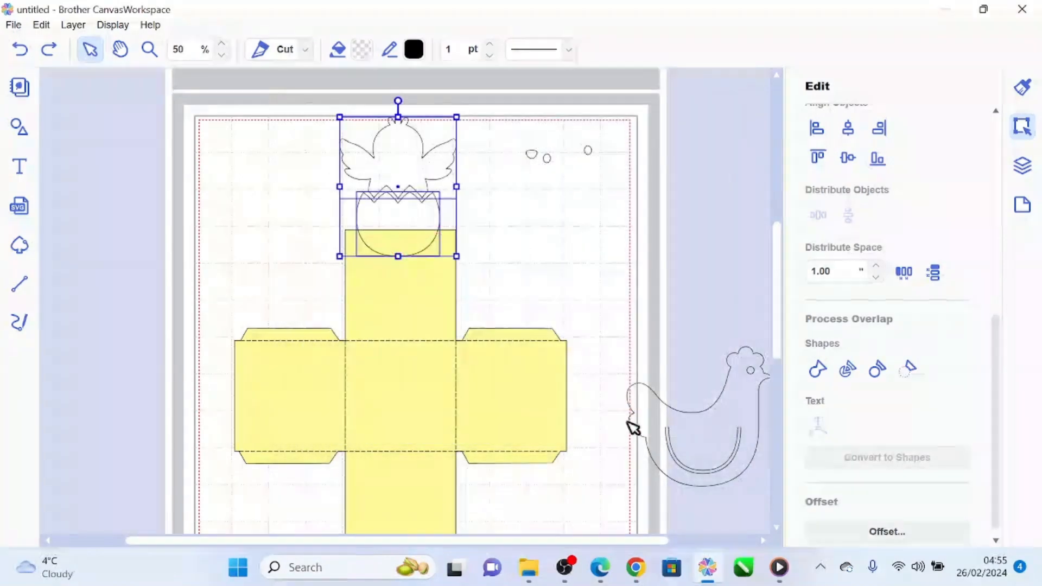
- Move the inset chick and inset eggshell outlines out of the originals into the empty area to their left
left_click(363, 217)
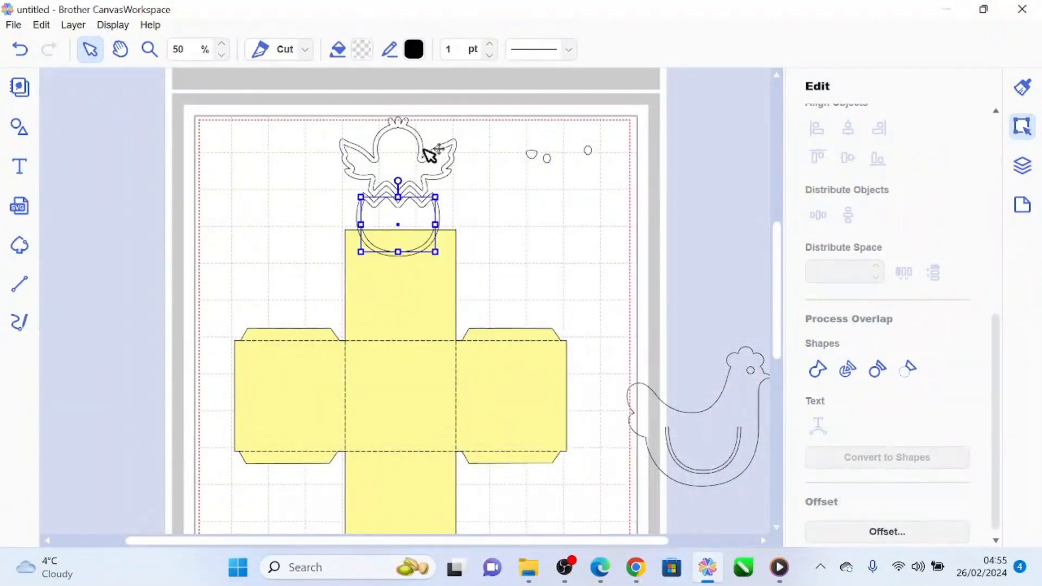
left_click_drag(408, 153, 284, 167)
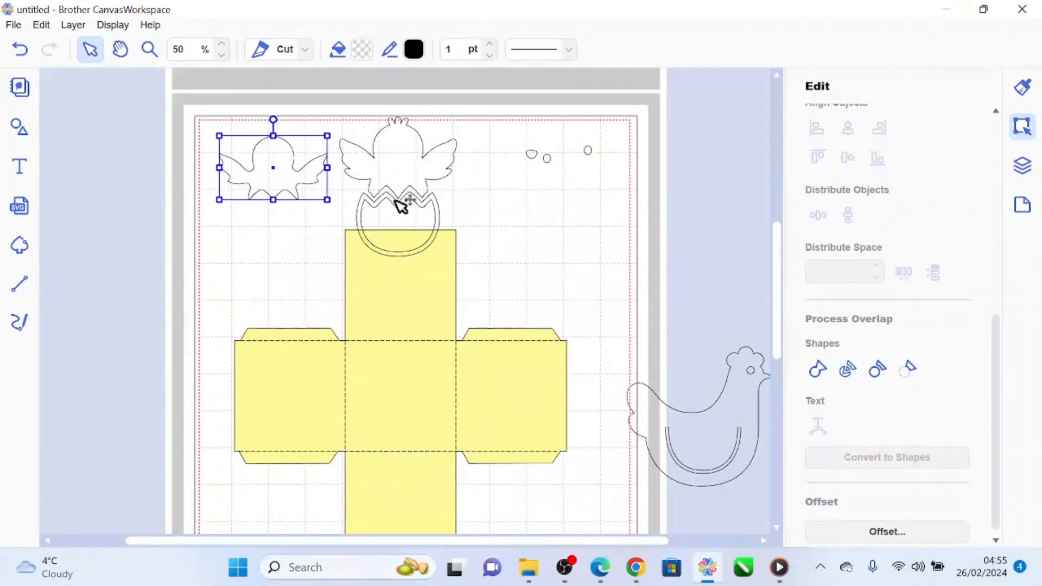
left_click_drag(405, 219, 274, 236)
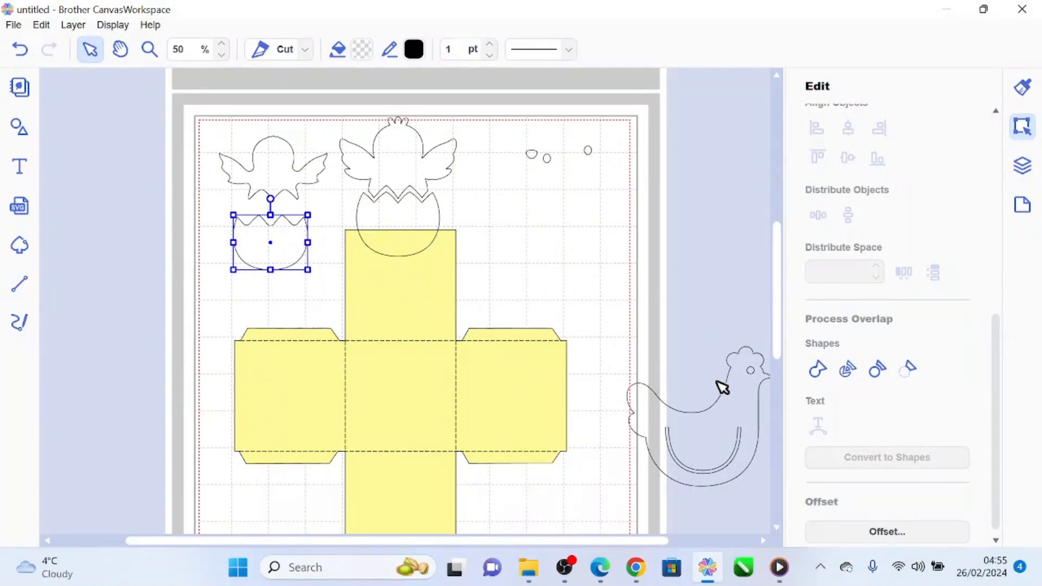
- Create a 0.12" inward offset of the hen, leaving the original as is, and place the inset outline above the hen
left_click(737, 391)
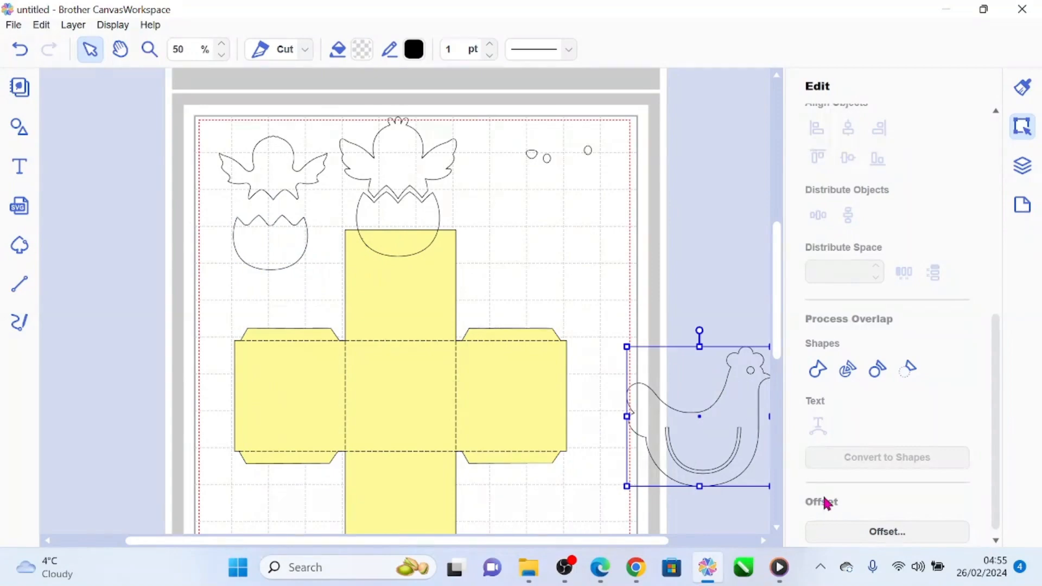
left_click(841, 533)
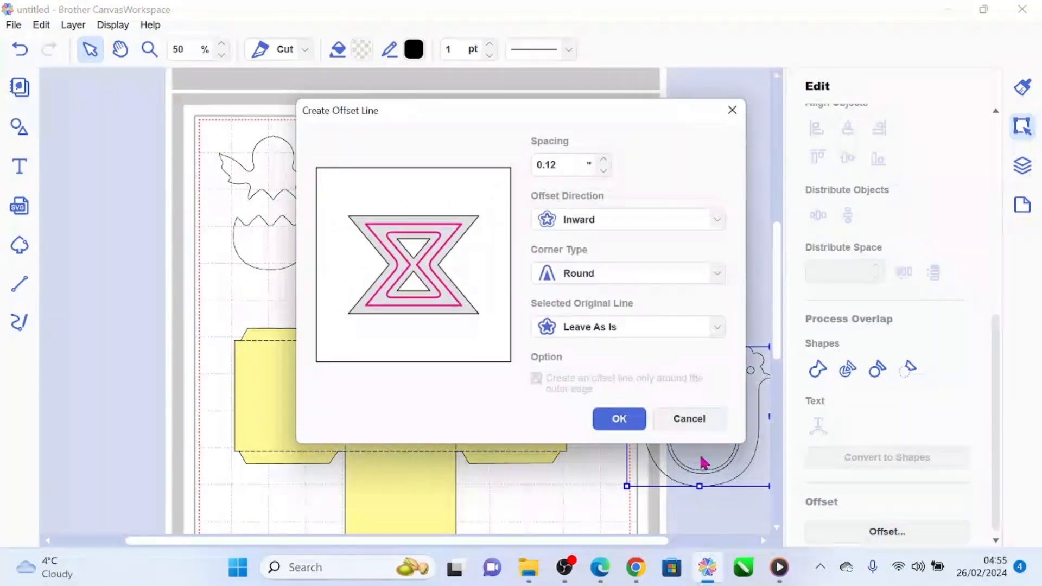
left_click(620, 417)
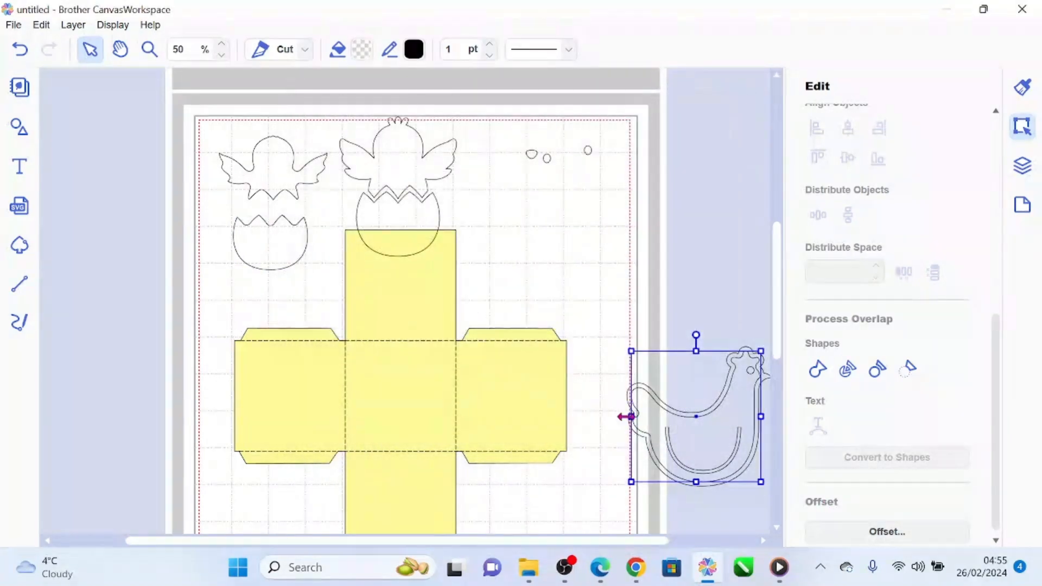
left_click_drag(716, 429, 668, 310)
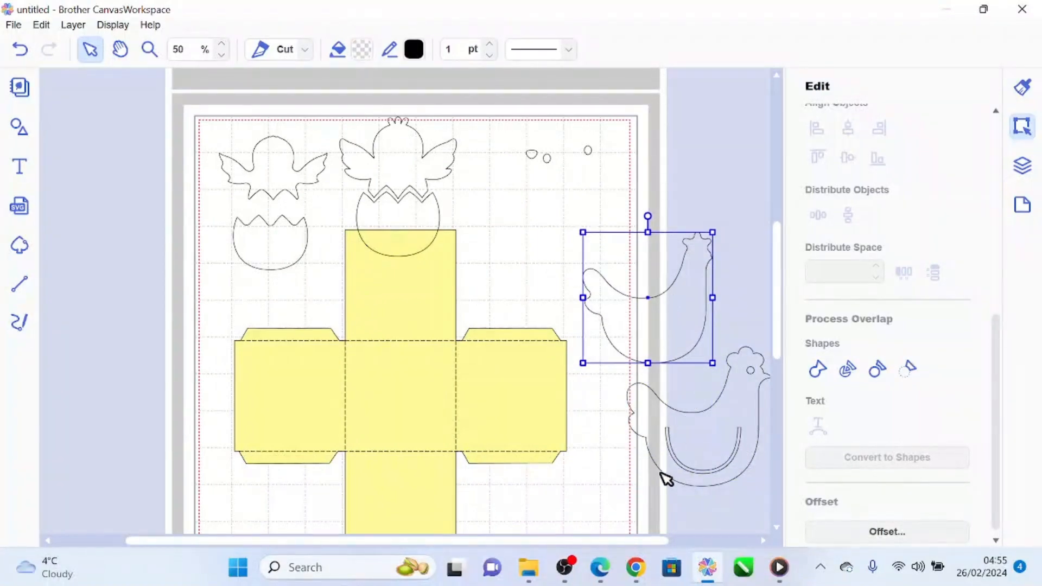
left_click_drag(685, 342, 695, 327)
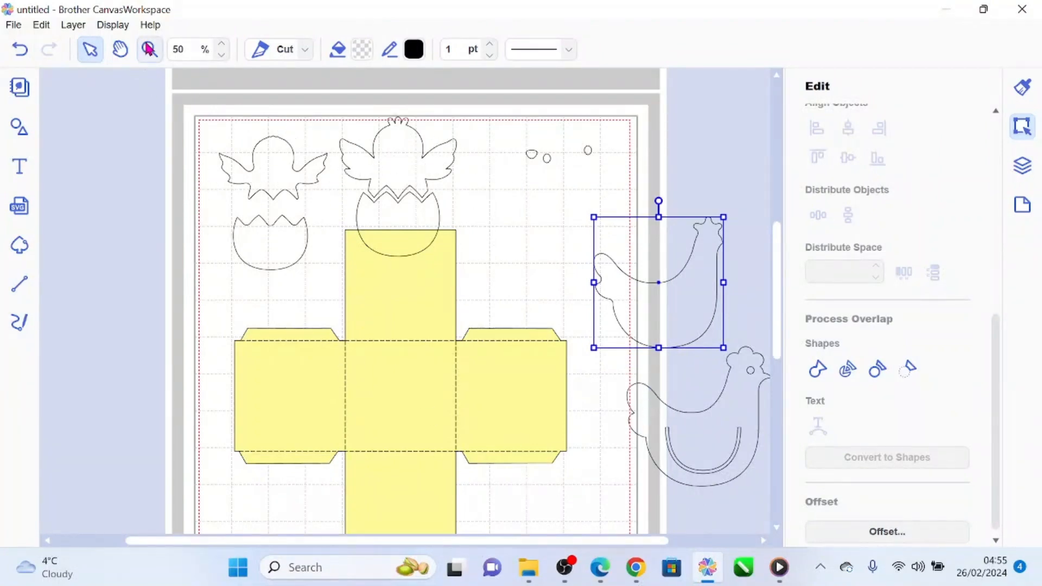
- Lower the eggshell onto the template's upper arm and move the chick down until its zigzag edge slightly overlaps the shell's
left_click(150, 49)
left_click_drag(339, 120, 402, 194)
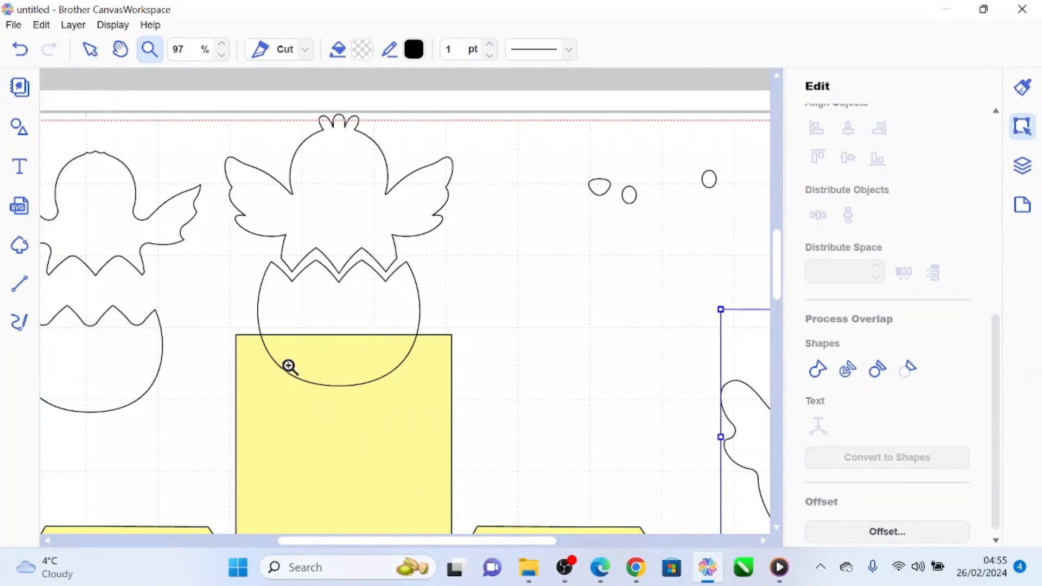
left_click(89, 49)
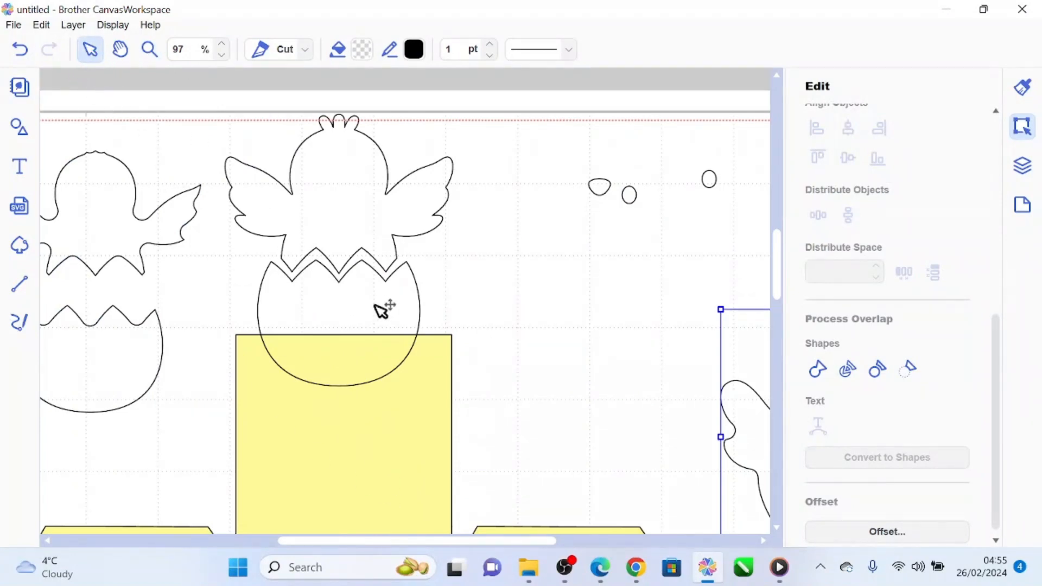
left_click(399, 298)
left_click_drag(400, 298, 404, 329)
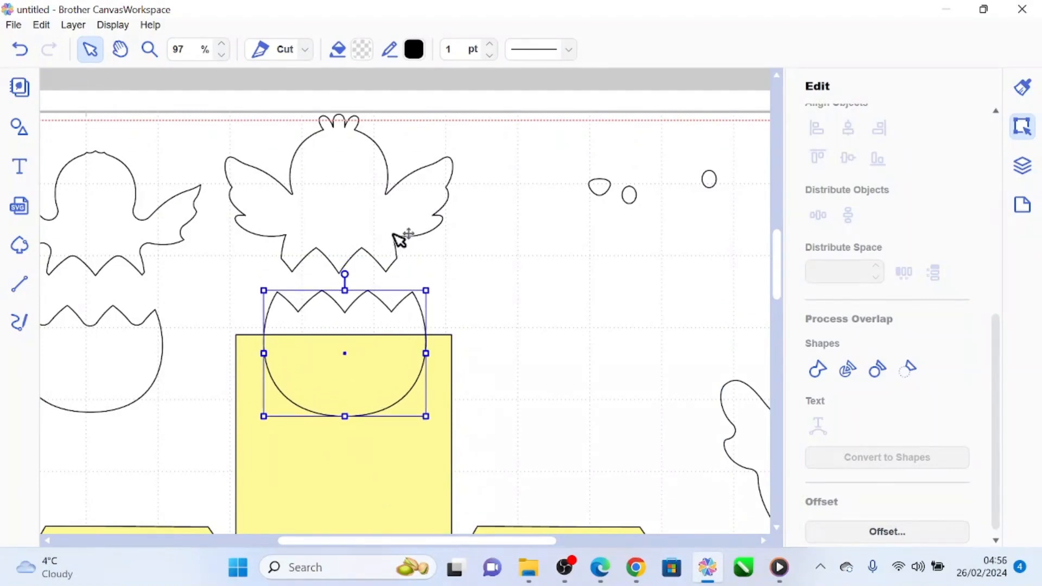
left_click_drag(393, 232, 407, 273)
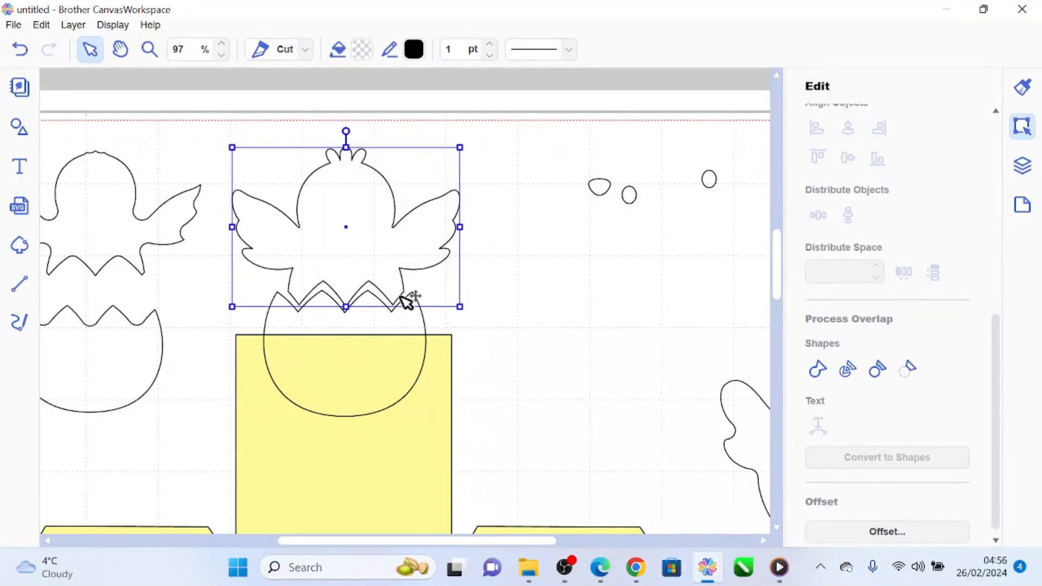
left_click_drag(409, 350, 410, 356)
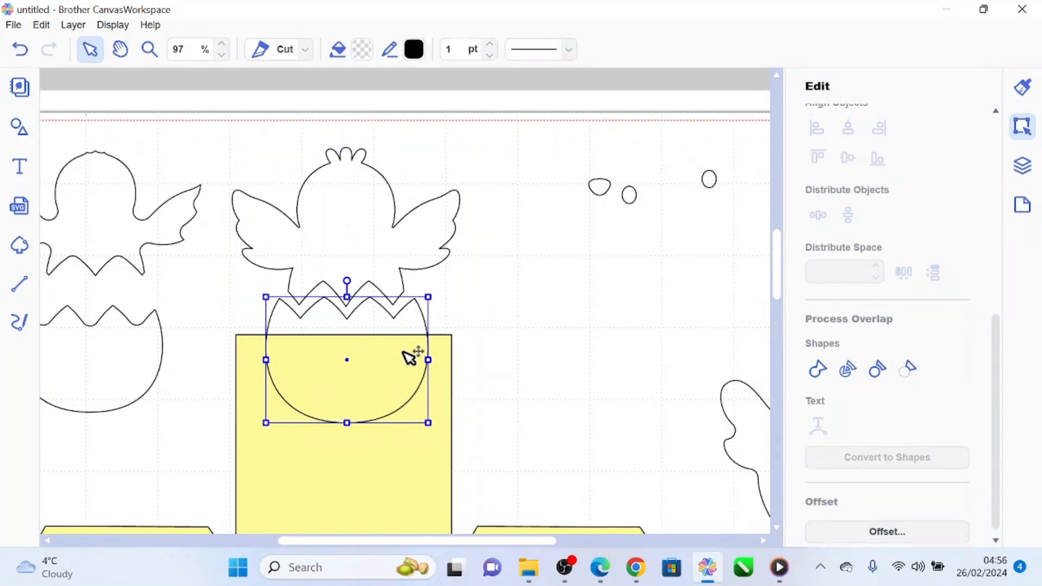
left_click(400, 244)
left_click_drag(402, 249, 405, 266)
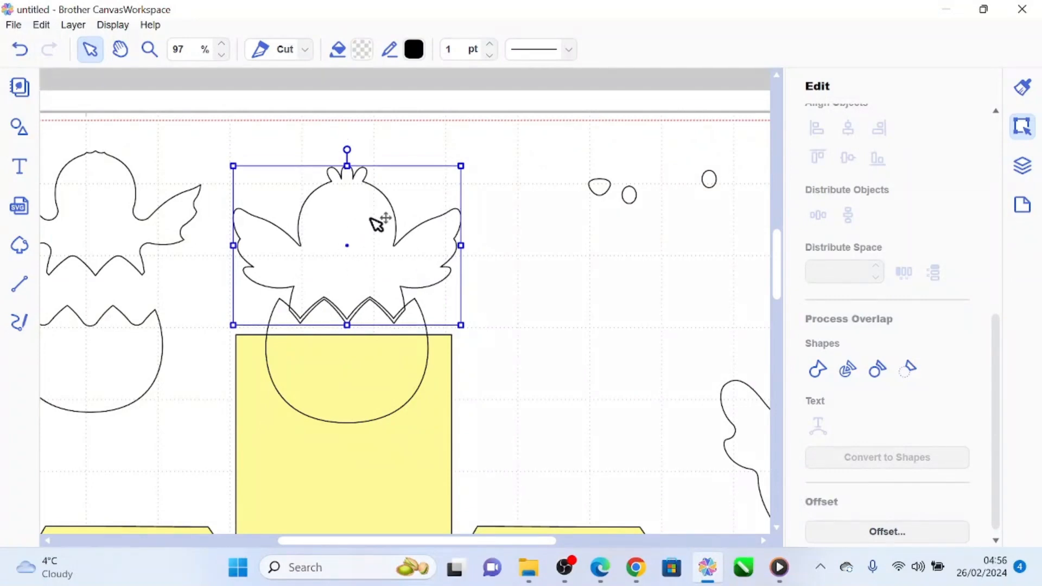
- Group the chick and eggshell centred over the template's upper arm and weld them into a single outline
left_click(413, 389, "shift")
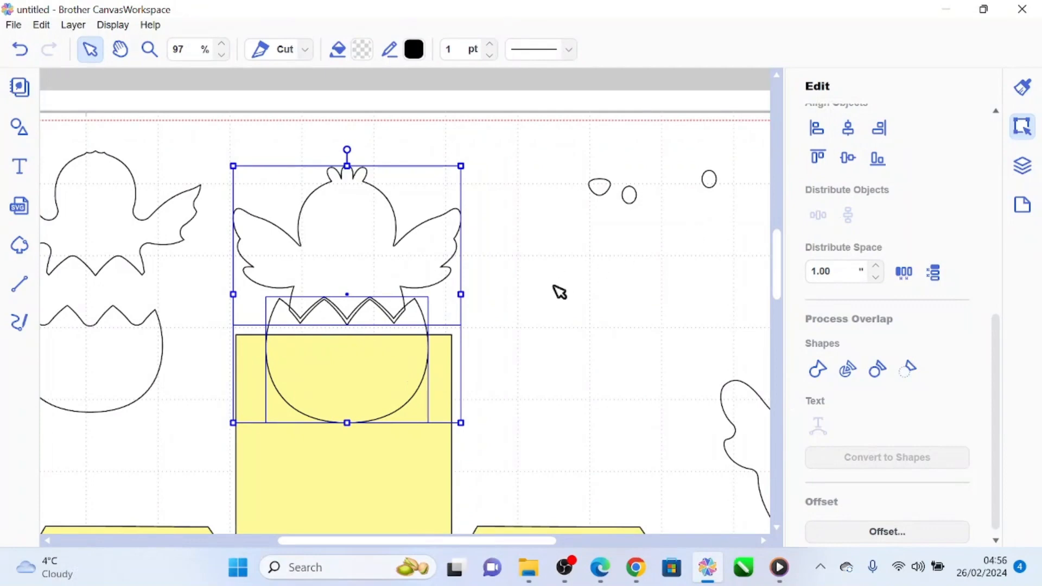
left_click(73, 25)
left_click(67, 152)
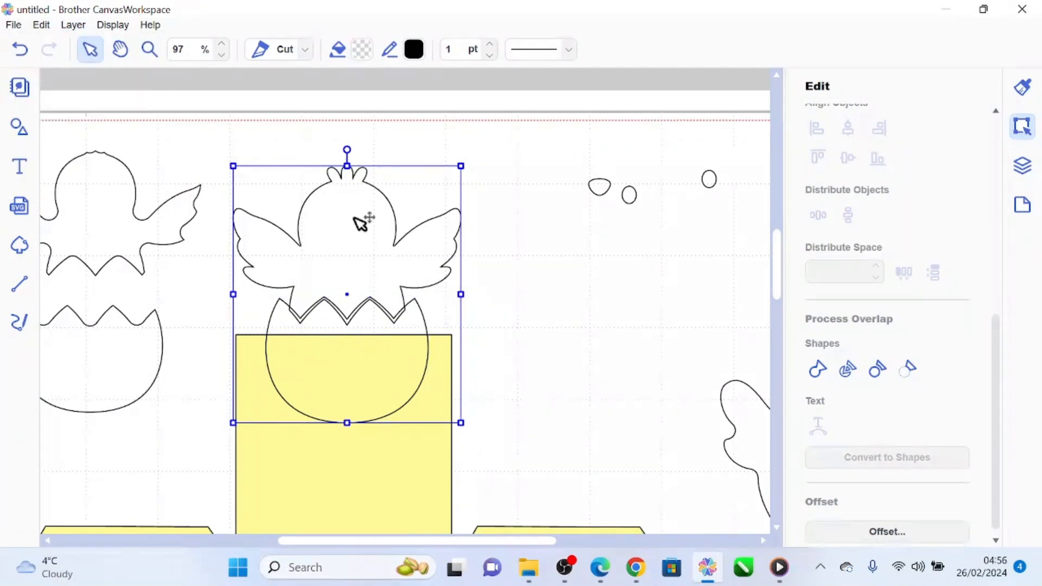
left_click_drag(422, 241, 418, 243)
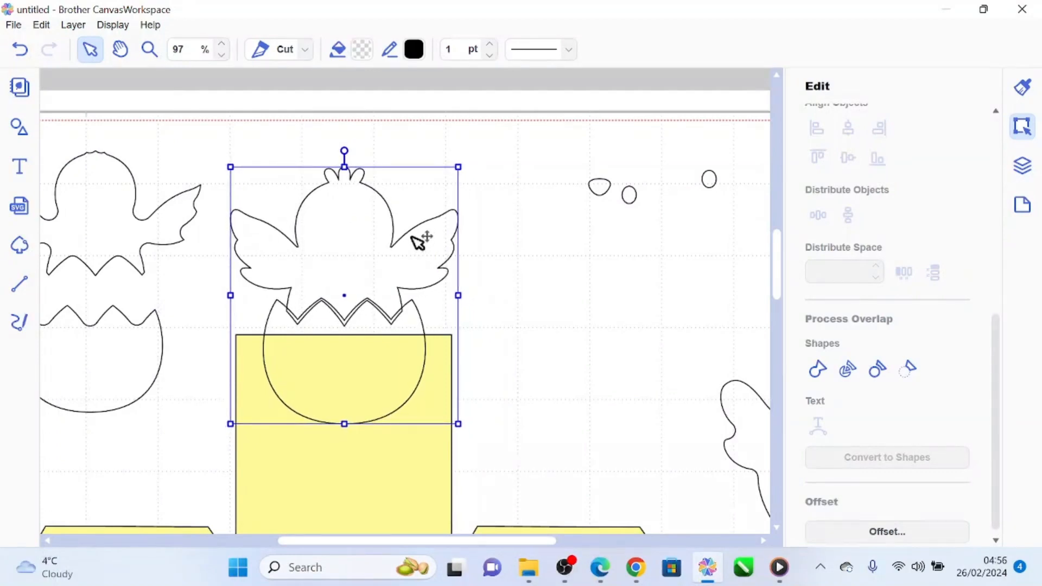
left_click(818, 371)
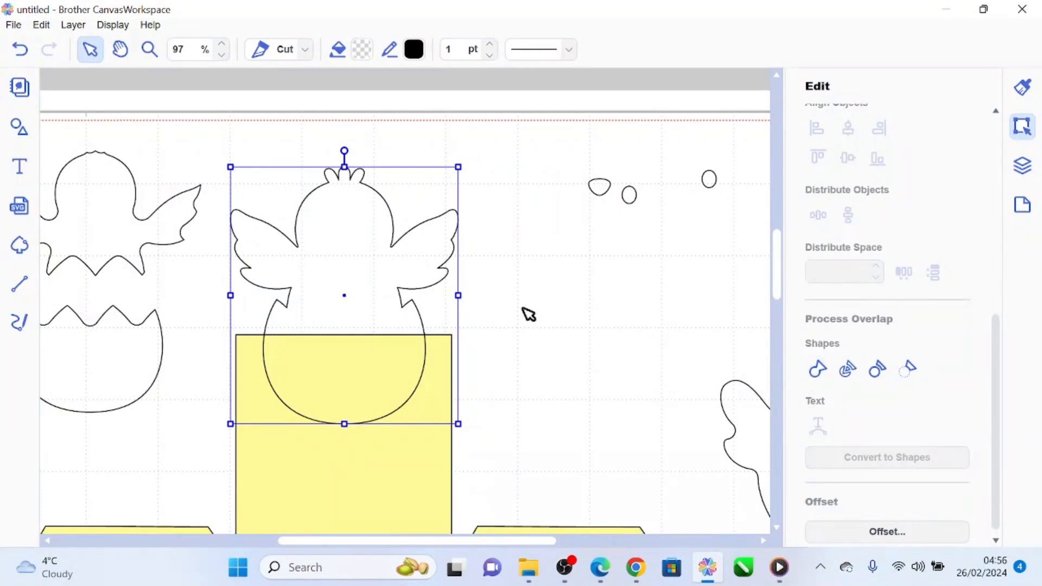
left_click(476, 308)
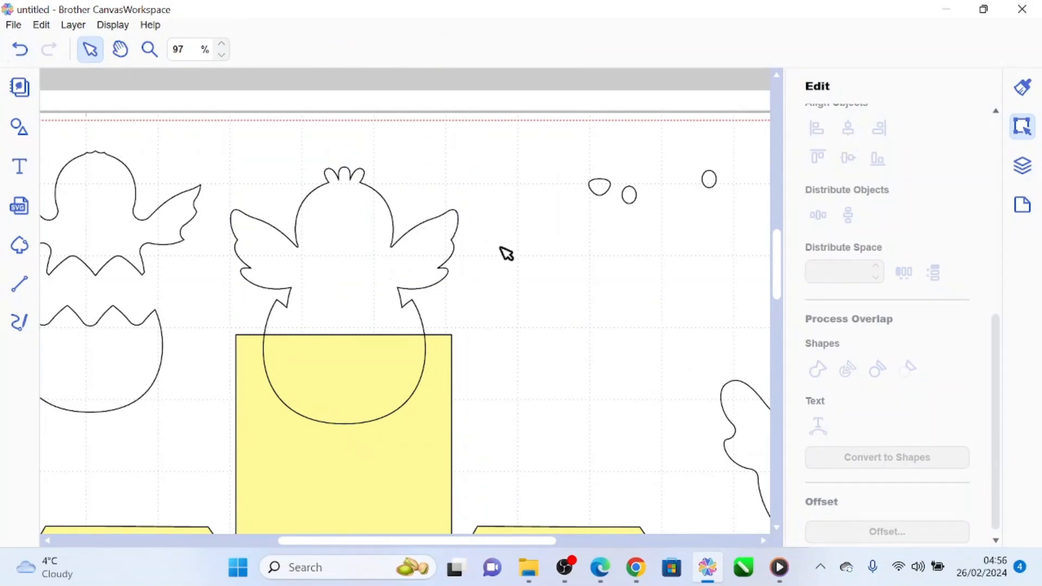
left_click_drag(495, 256, 451, 333)
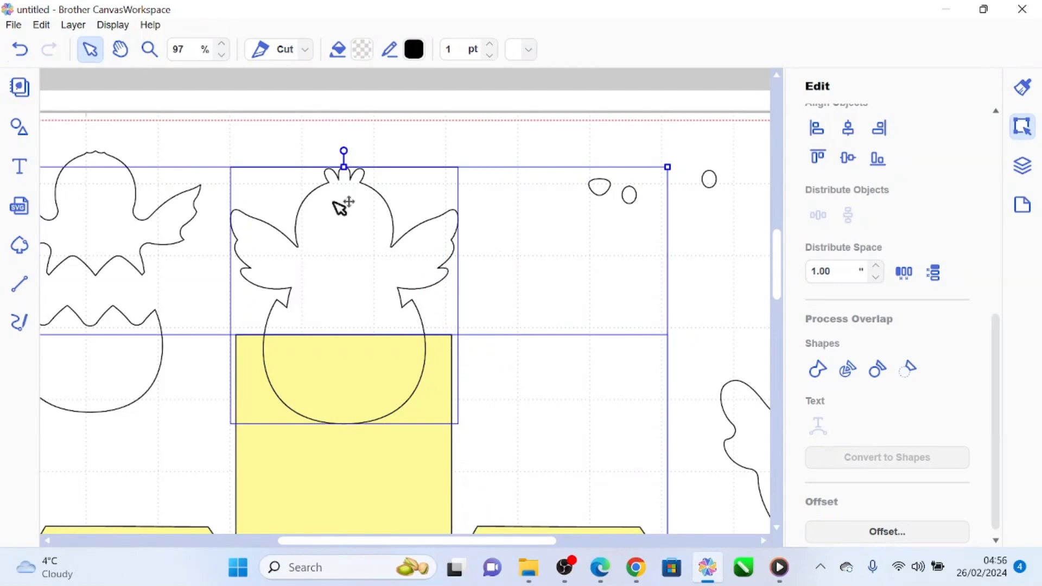
left_click(74, 26)
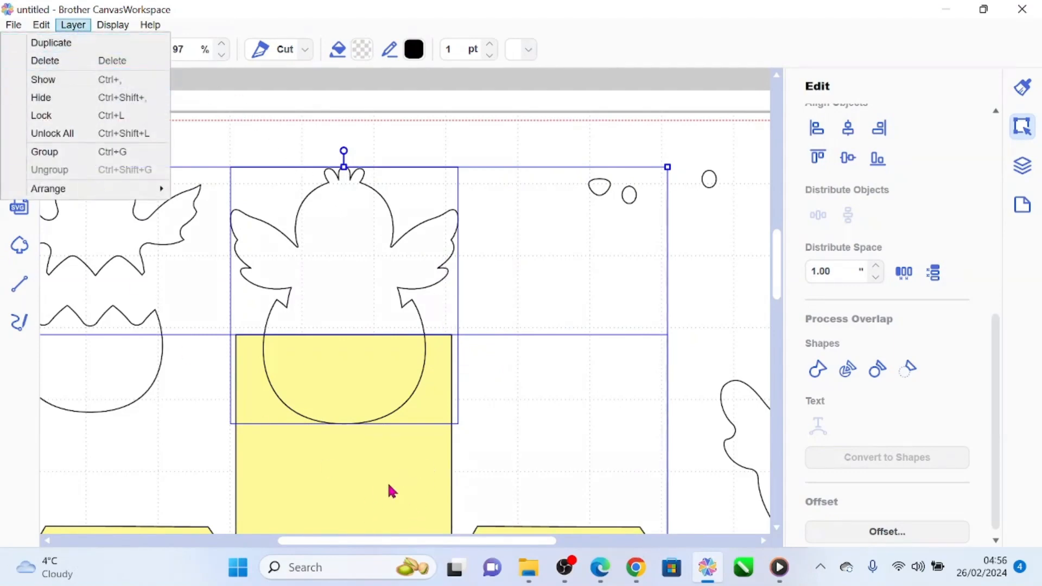
mouse_move(113, 25)
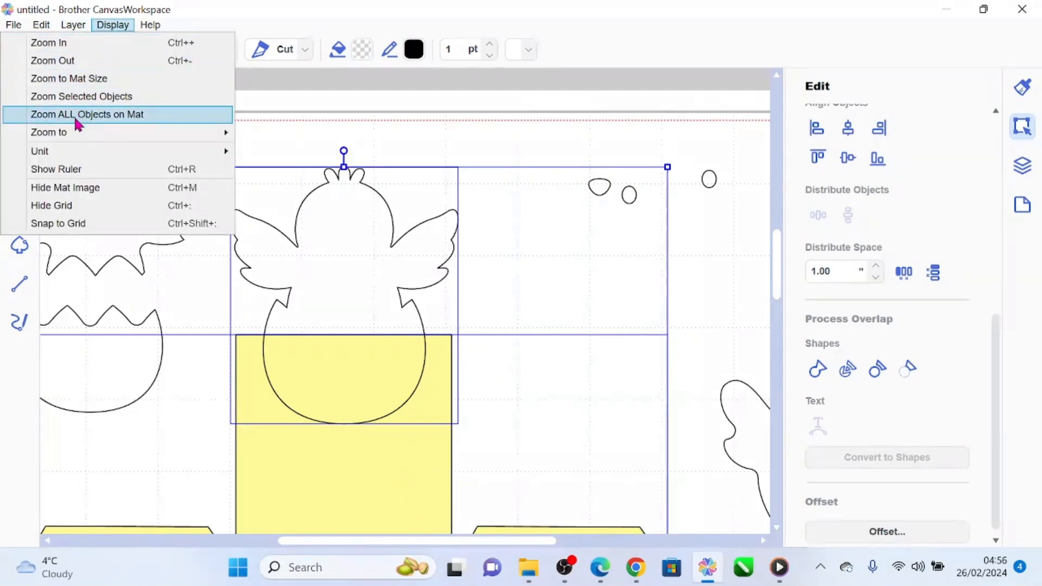
mouse_move(79, 27)
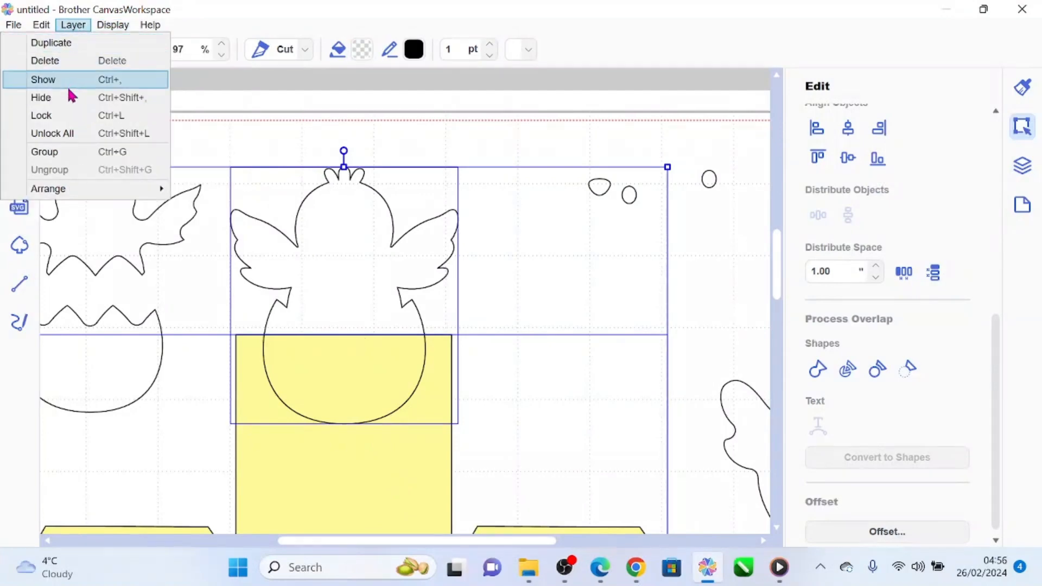
left_click(566, 388)
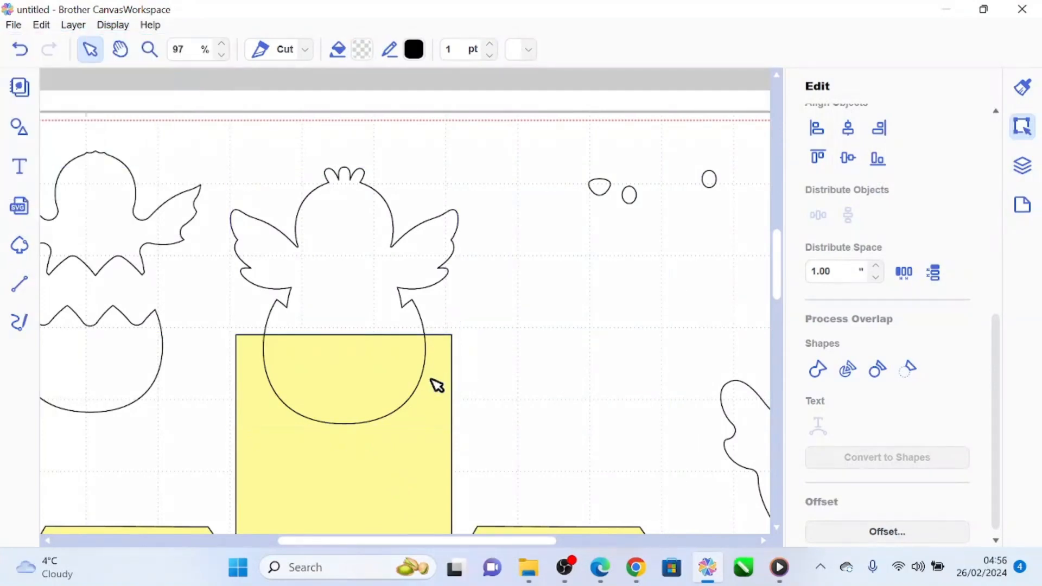
- Ungroup the box template so the yellow cross and its dashed fold lines are separate objects
left_click(446, 379)
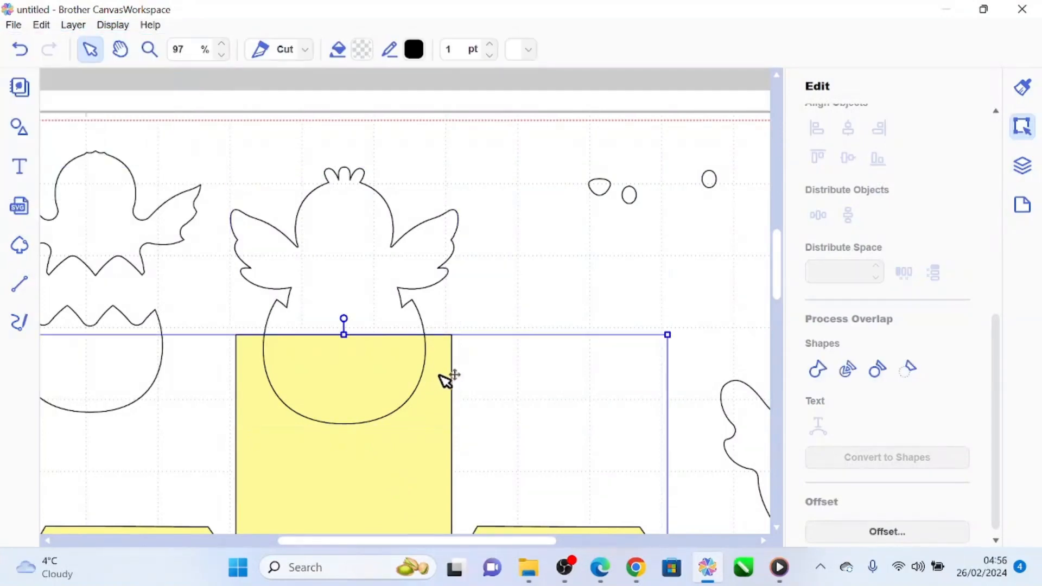
left_click(74, 25)
left_click(70, 169)
left_click_drag(779, 273, 778, 302)
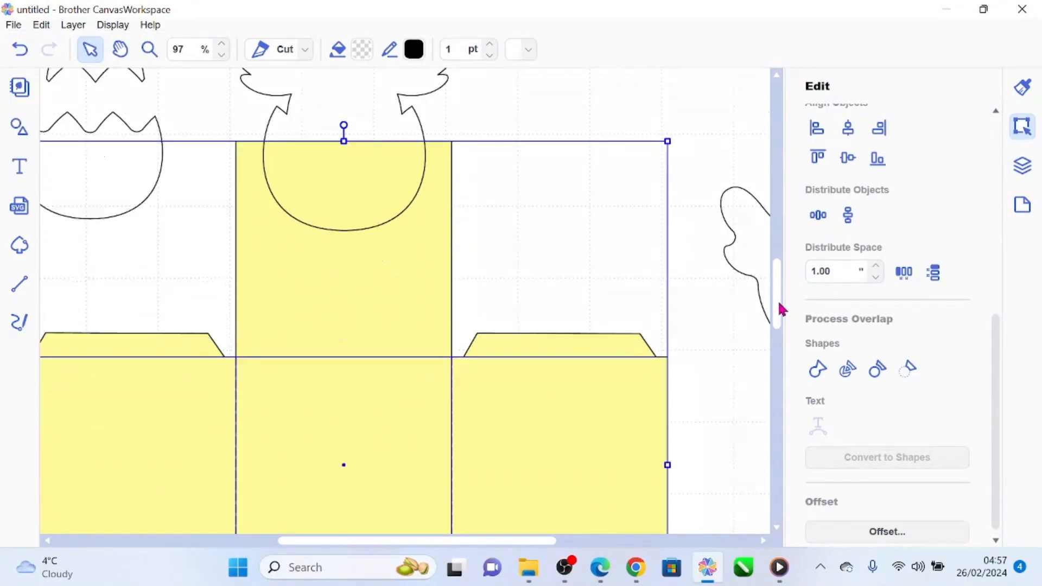
left_click(489, 131)
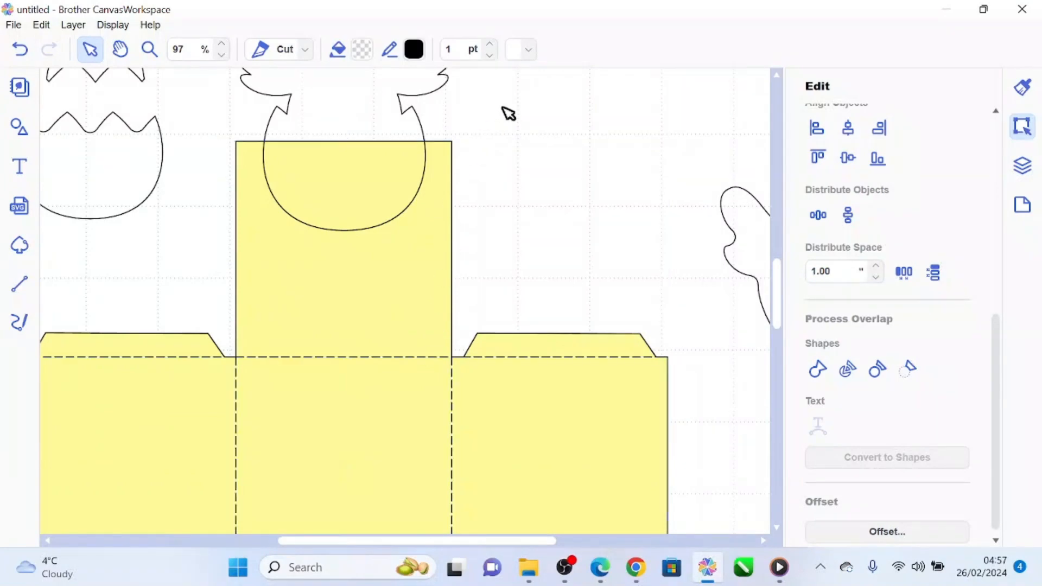
- Fill the welded chick-and-eggshell outline over the template's upper arm with medium purple, #9377B7
left_click(389, 224)
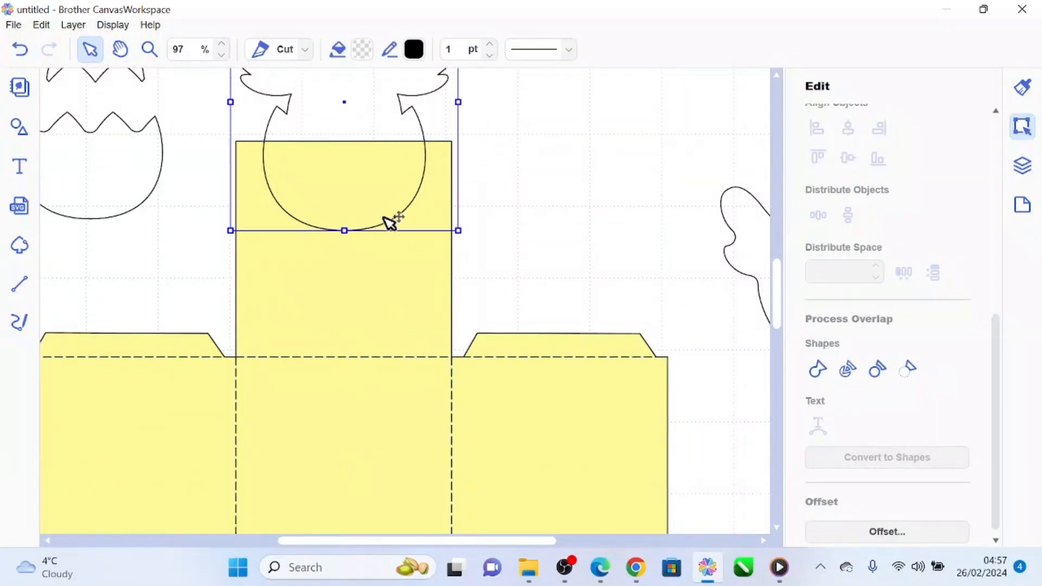
left_click(401, 277, "shift")
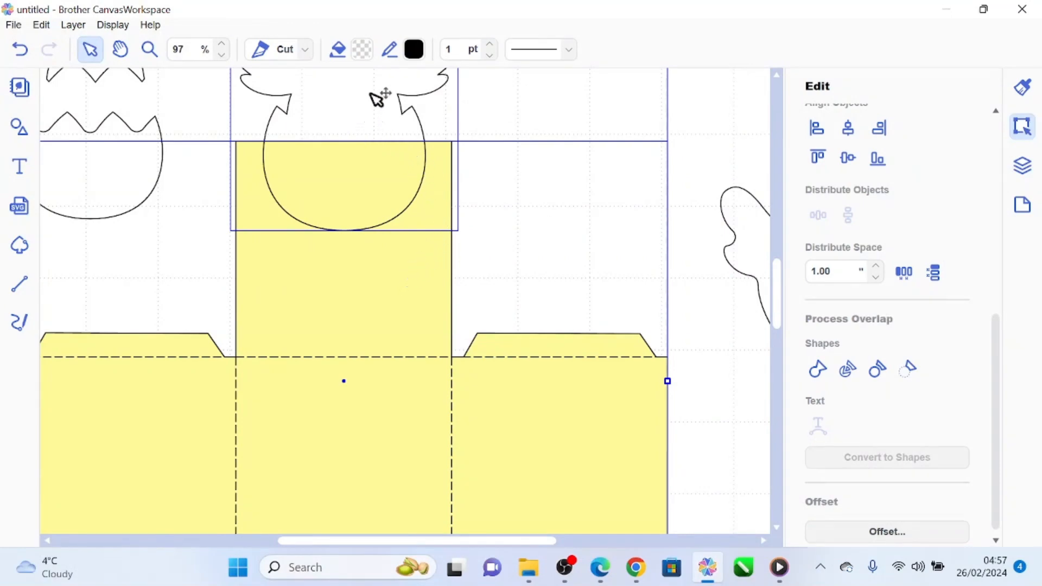
left_click(516, 148)
left_click(401, 108)
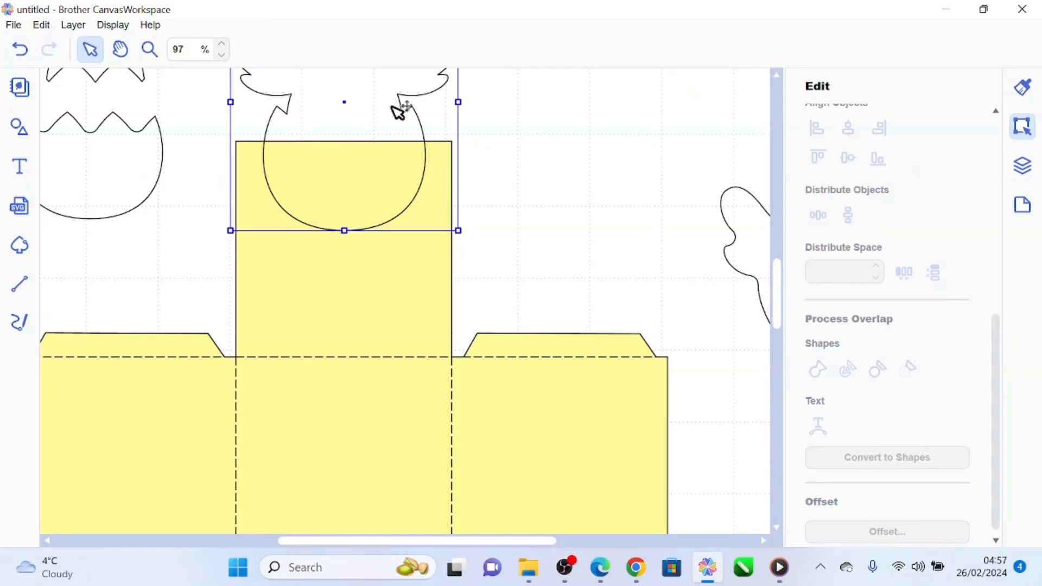
left_click(363, 54)
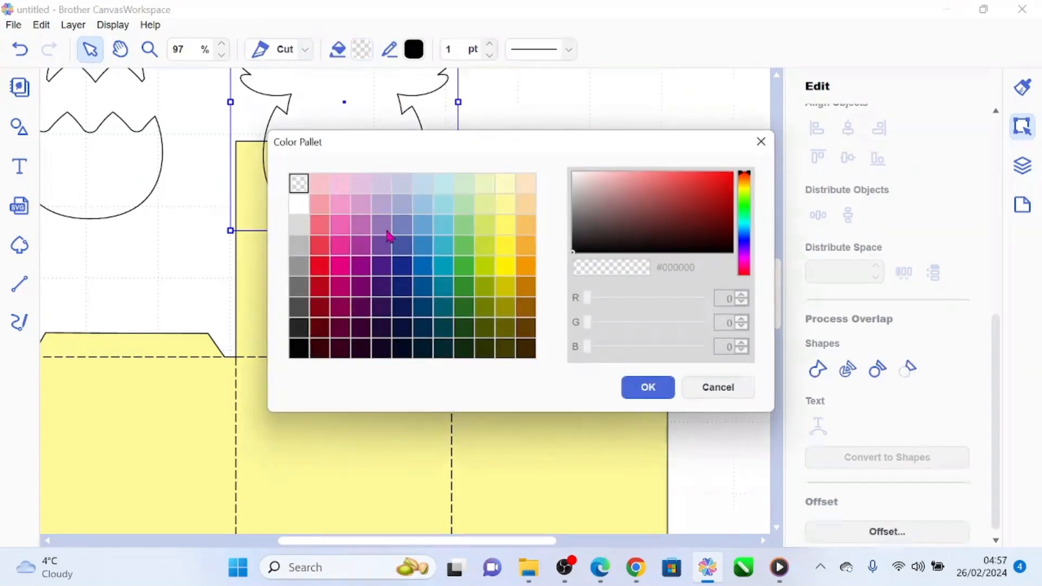
left_click(382, 226)
left_click(634, 386)
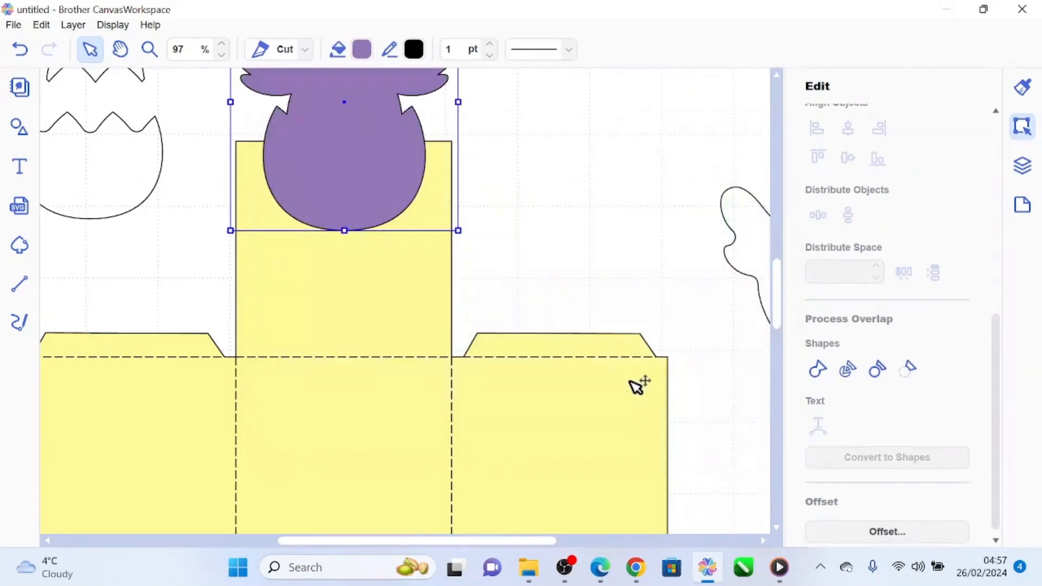
- Weld the chick-and-eggshell shape to the yellow box template and fill the merged shape with pale lilac
left_click(411, 293, "shift")
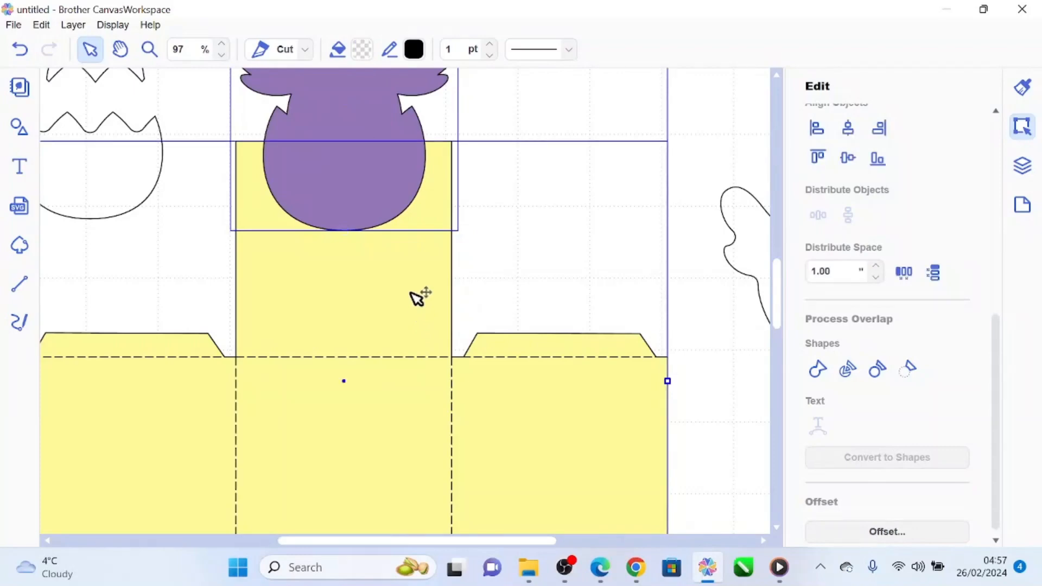
left_click(817, 369)
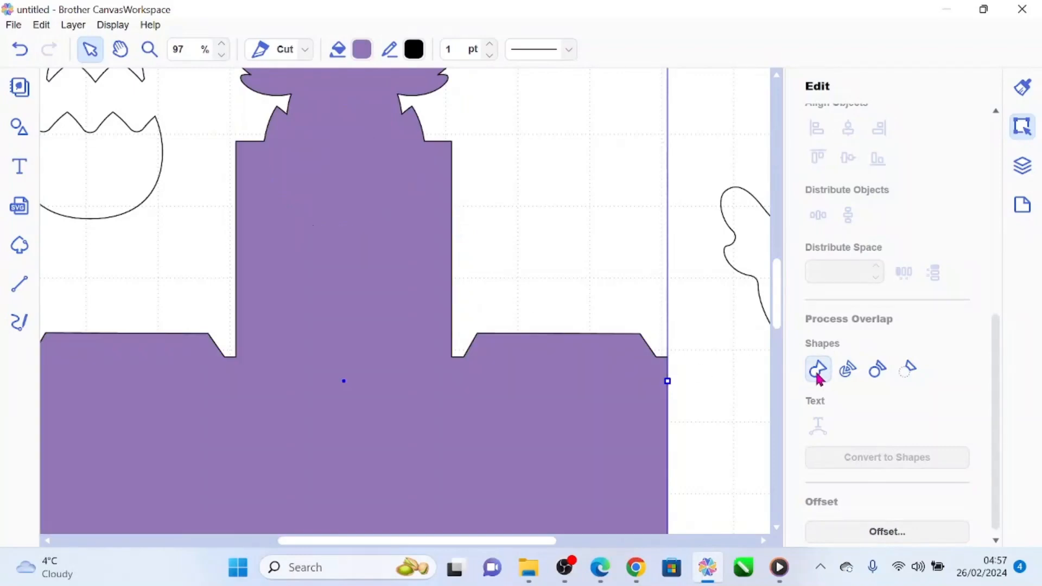
left_click(364, 58)
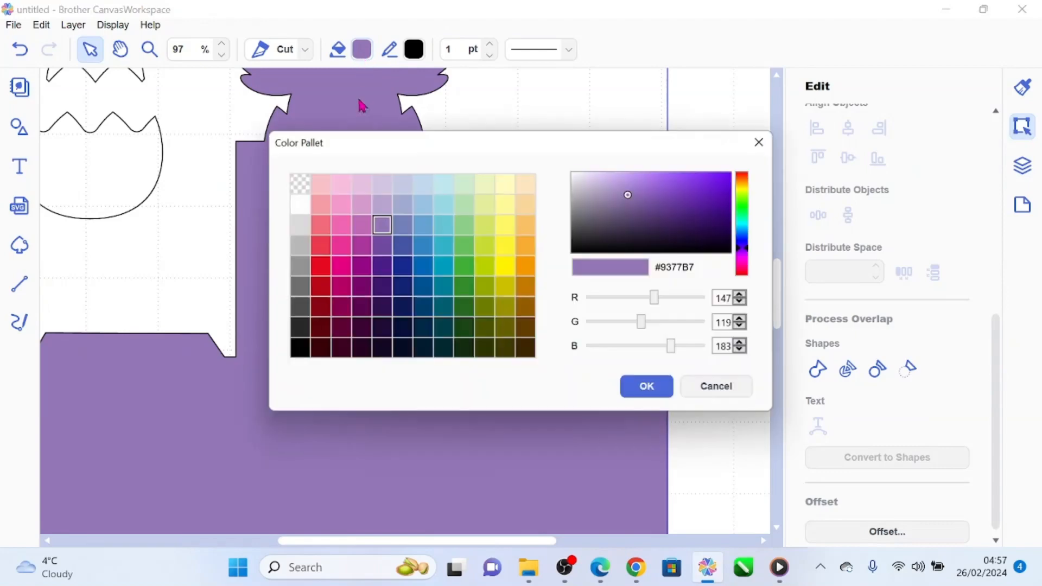
left_click(389, 187)
left_click(648, 388)
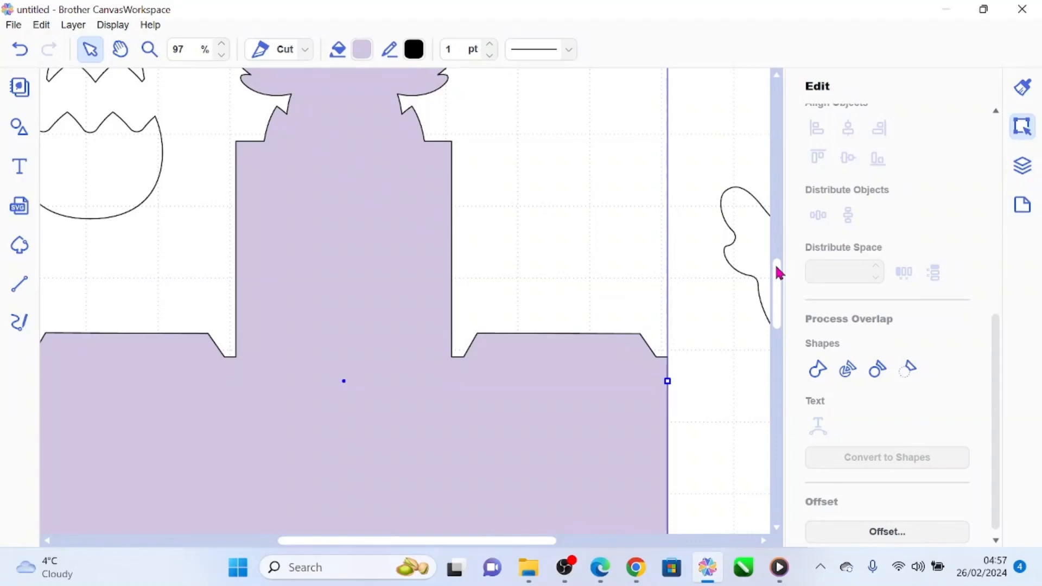
- Place the inset chick outline over the template's chick and bring it to the front, shifting it up slightly
left_click_drag(779, 272, 782, 233)
left_click_drag(150, 253, 154, 397)
left_click(234, 183)
left_click_drag(173, 292, 422, 338)
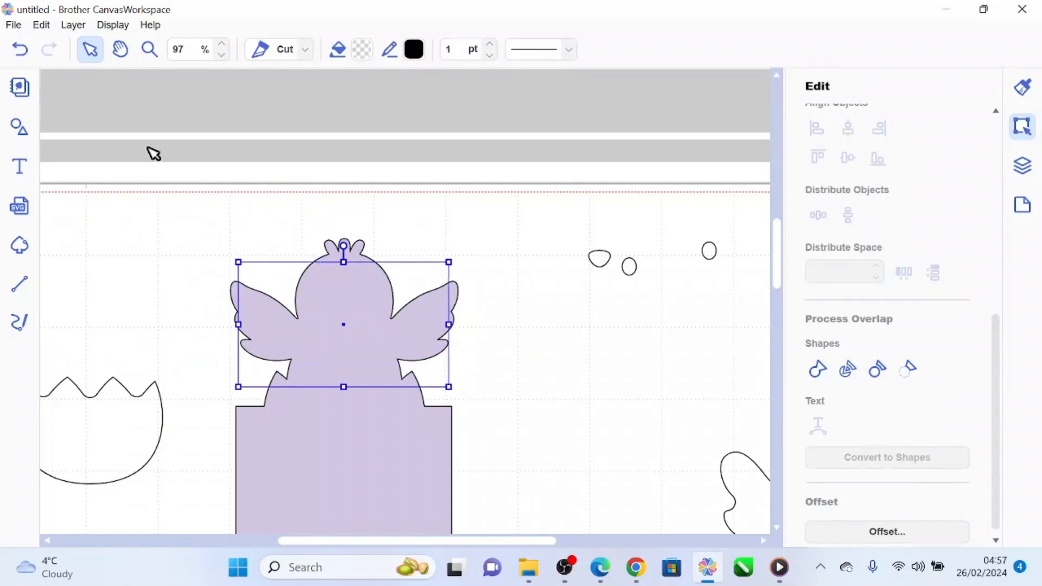
left_click(72, 25)
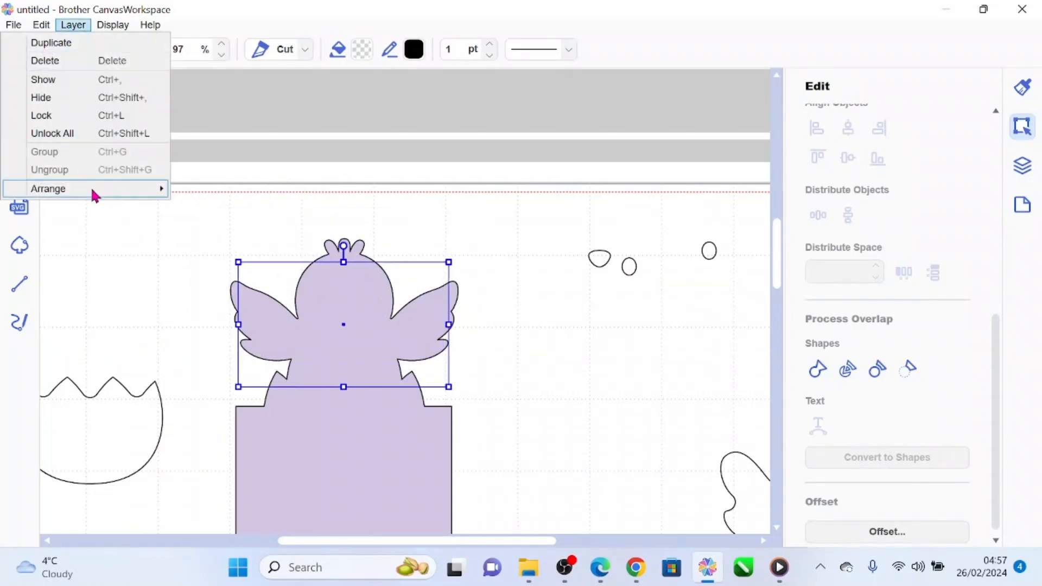
mouse_move(92, 189)
left_click(251, 189)
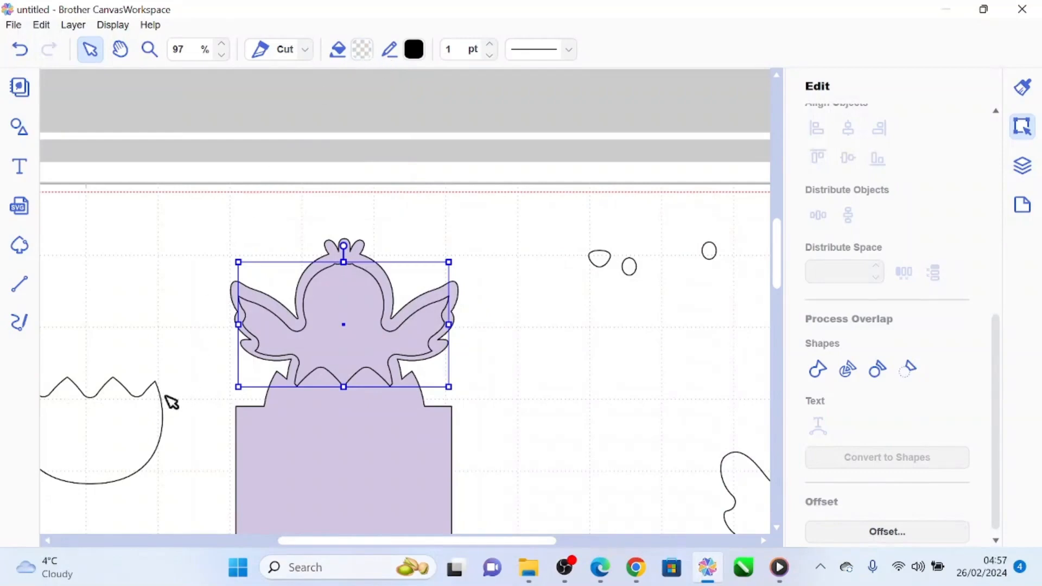
left_click_drag(344, 293, 345, 280)
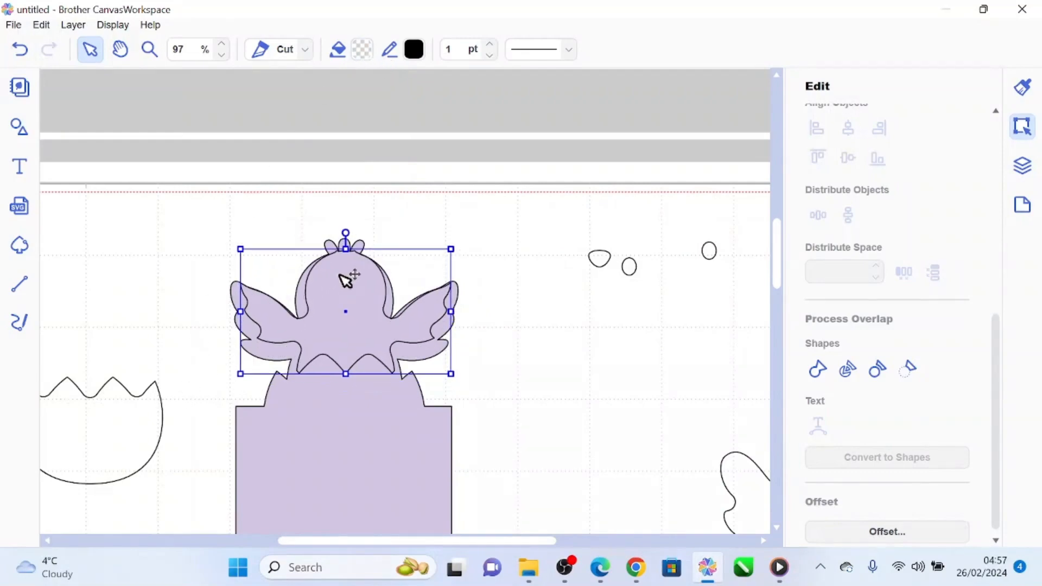
- Bring the inset eggshell outline to the front and place it over the template's eggshell, below the inset chick
left_click(144, 408)
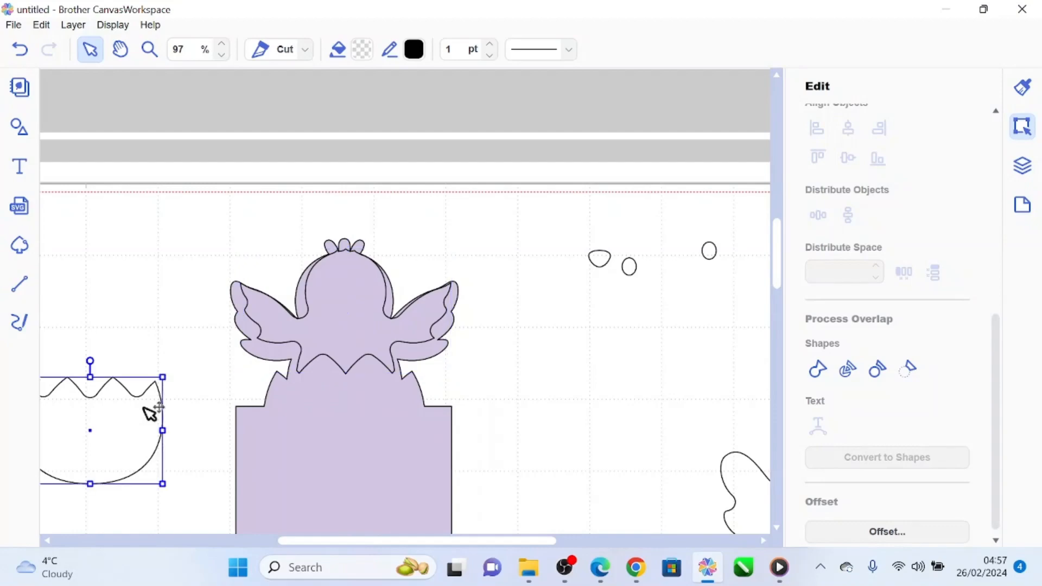
left_click(66, 26)
mouse_move(56, 190)
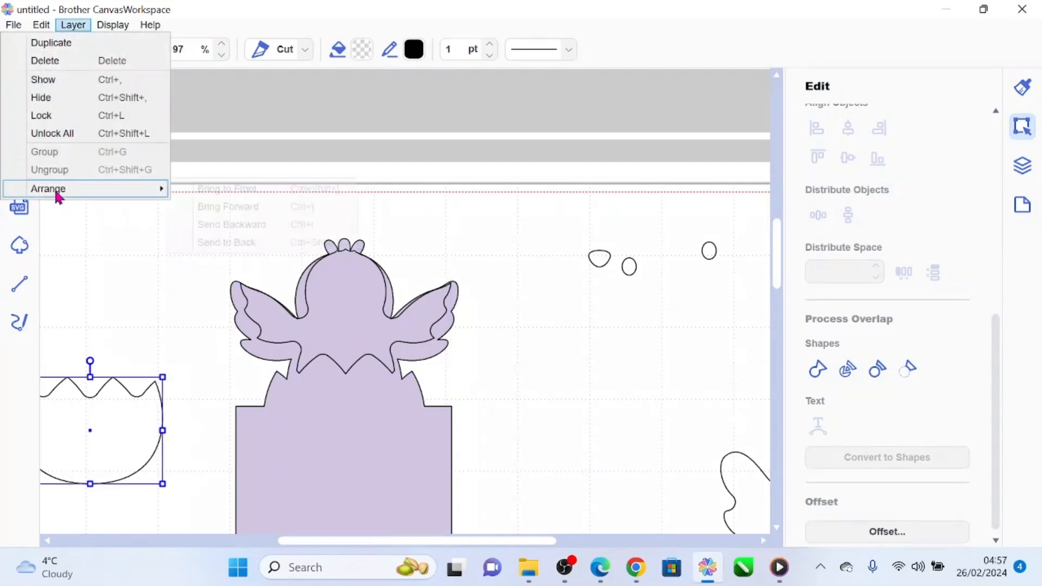
left_click(210, 187)
left_click_drag(151, 385, 402, 408)
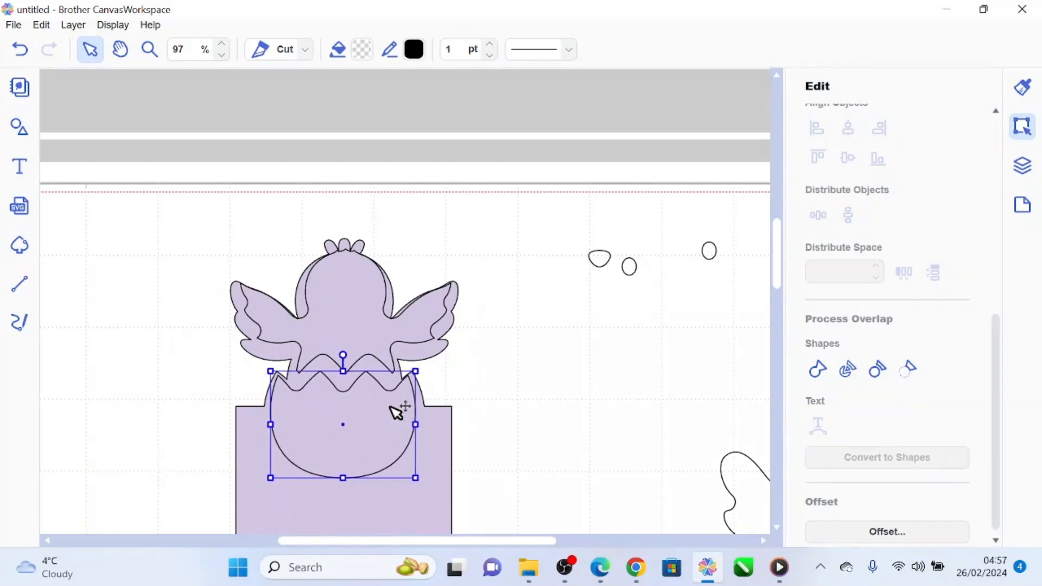
- Move the inset chick and inset eggshell off the template into the empty area beside it, chick above shell
left_click_drag(365, 309, 89, 242)
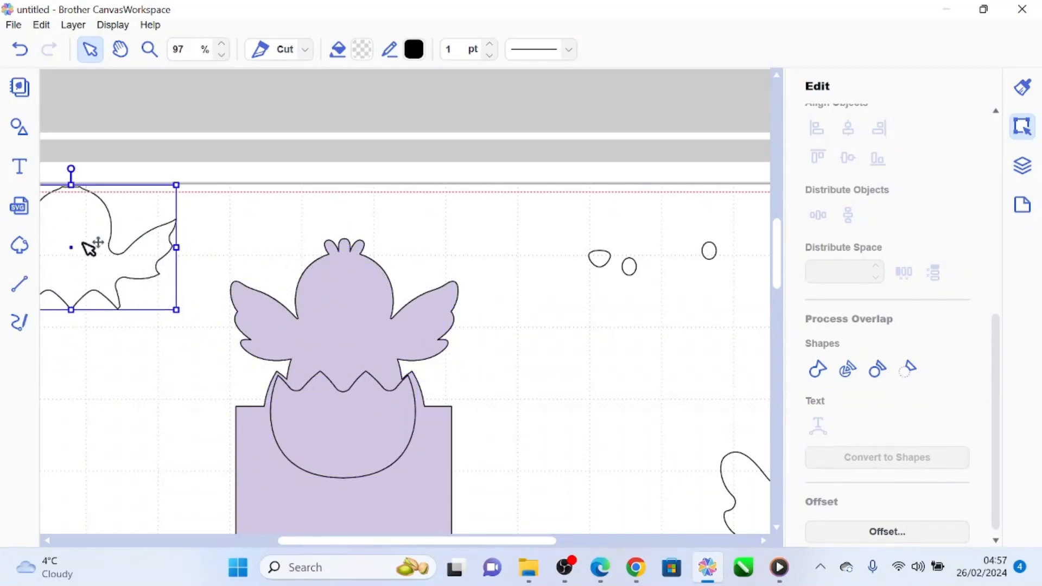
left_click_drag(395, 441, 117, 405)
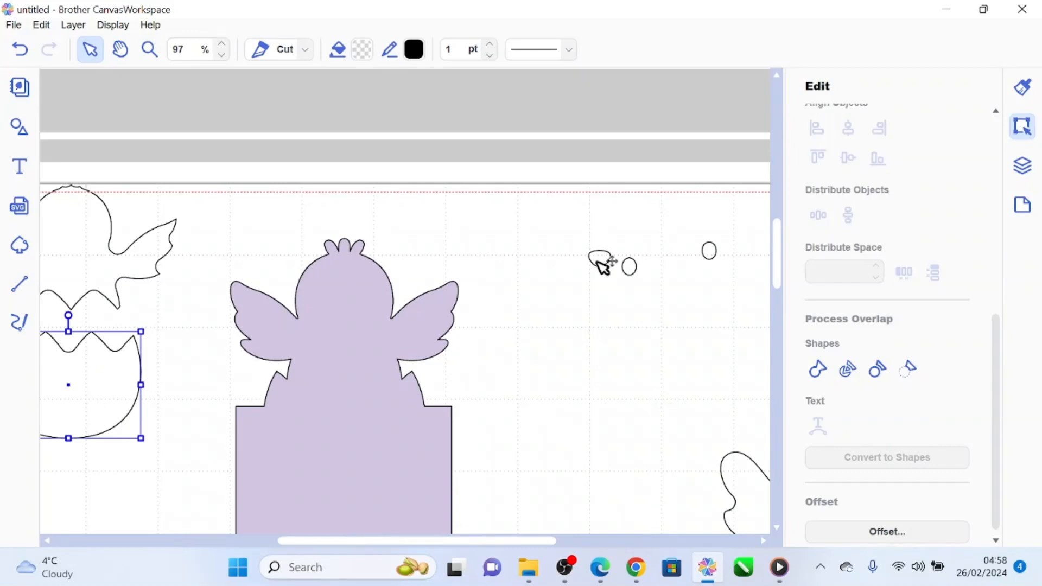
- Place the small beak shape on the chick's face and send the lilac template to the back
left_click_drag(597, 262, 340, 326)
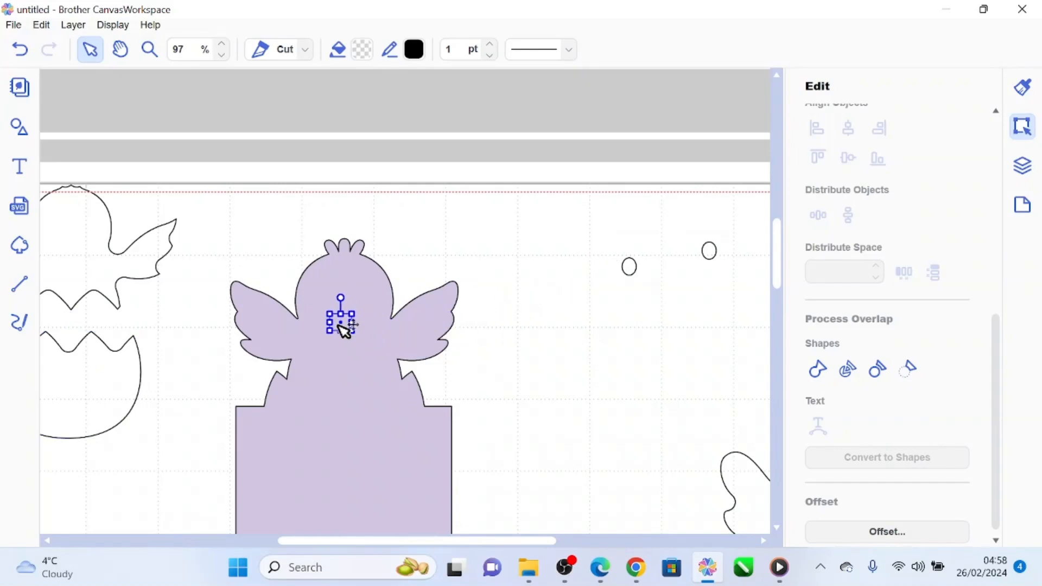
left_click(473, 281)
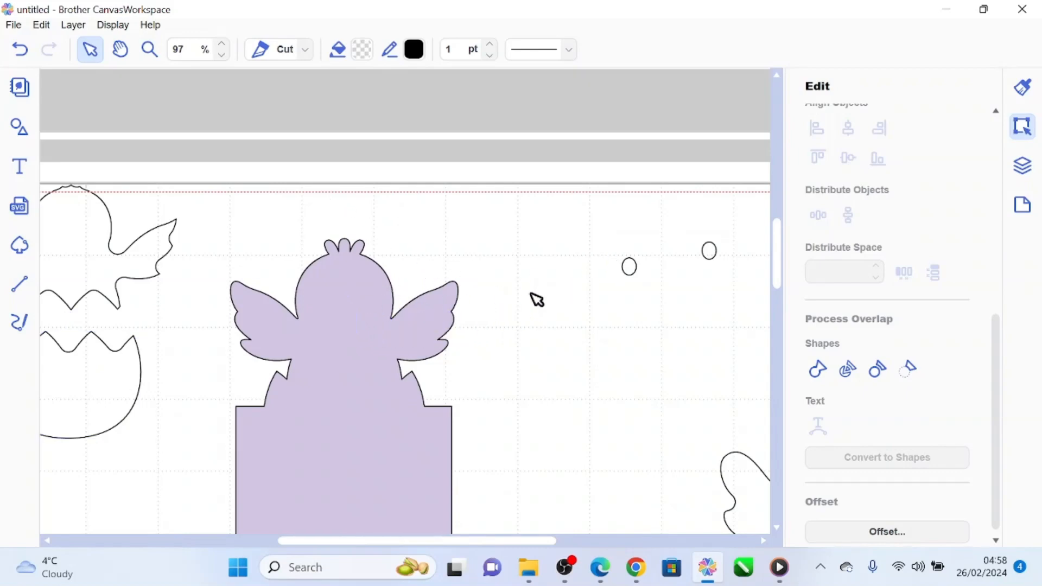
left_click(434, 333)
left_click(69, 25)
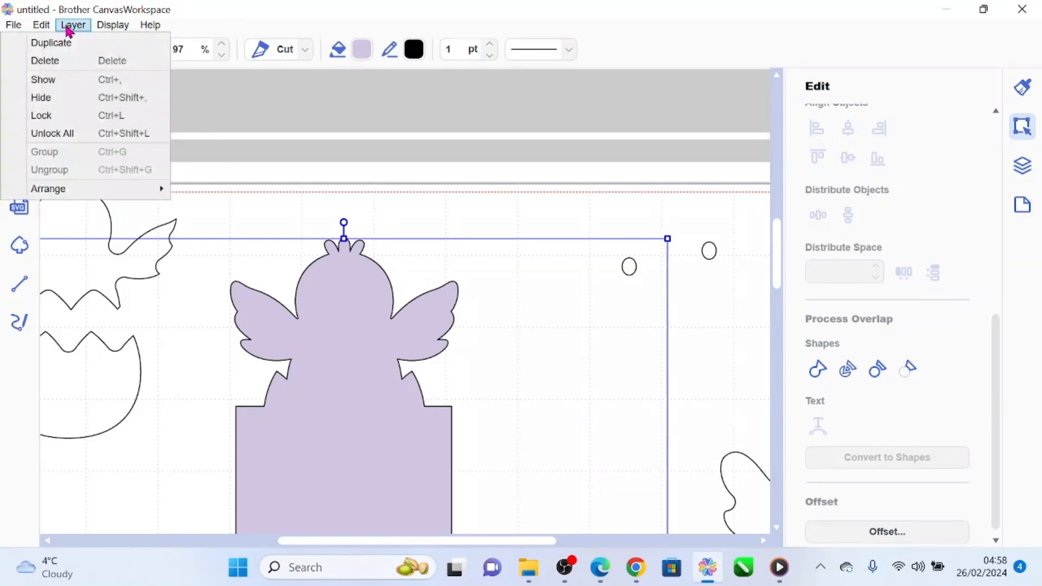
mouse_move(77, 189)
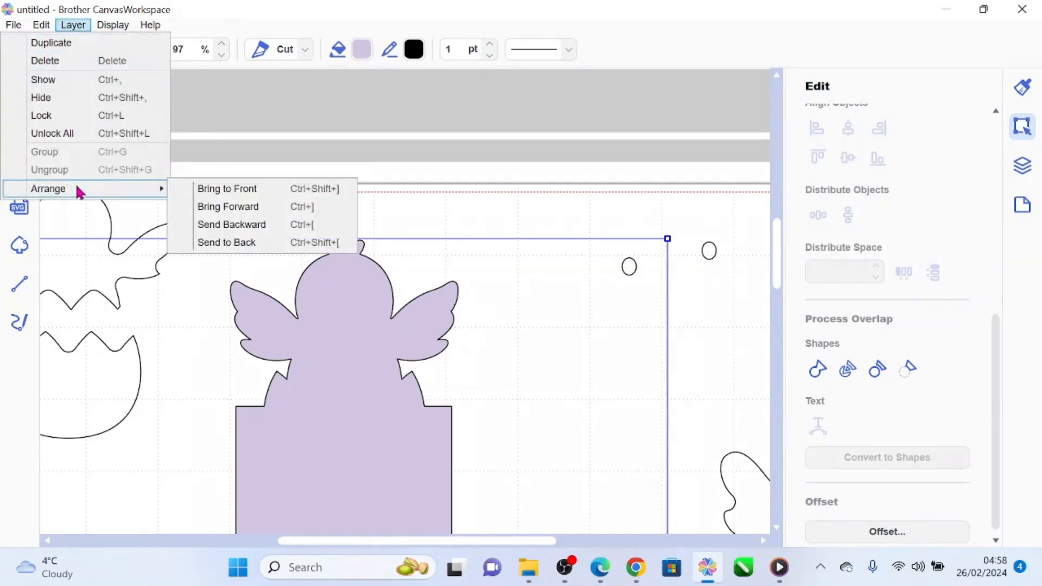
left_click(208, 242)
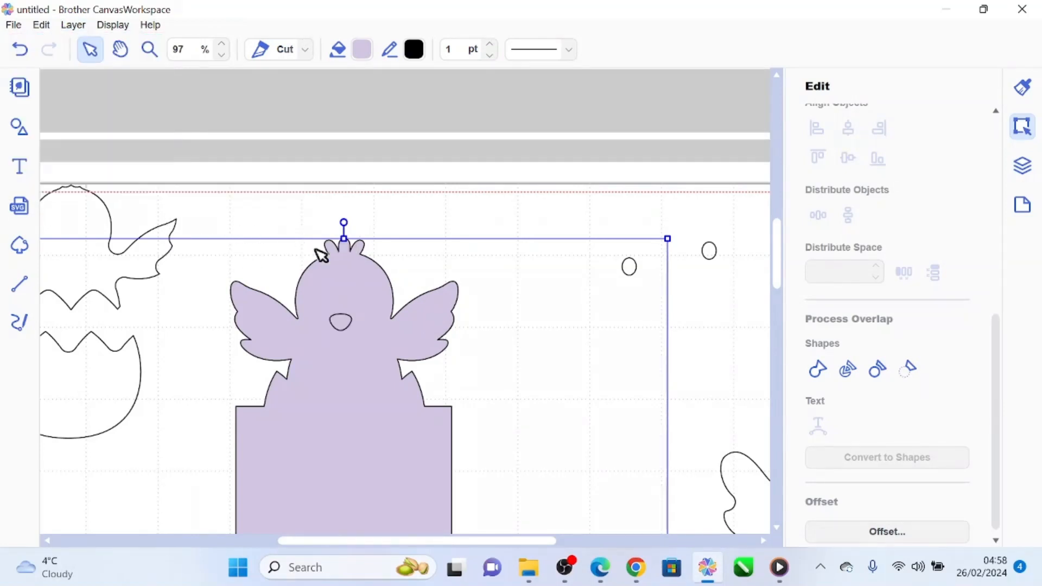
left_click(530, 333)
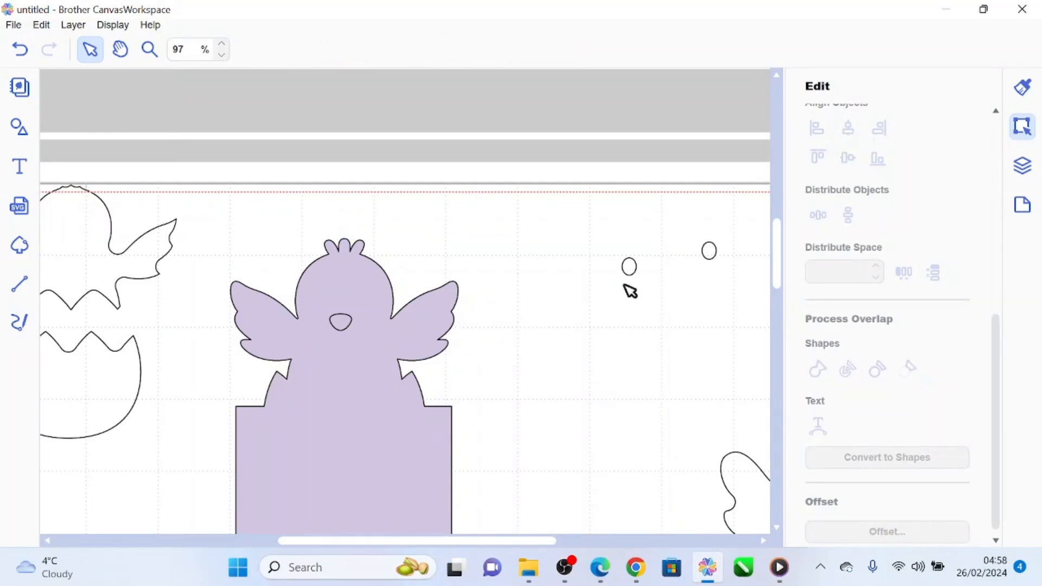
- Place the two small oval eyes level with each other on the chick's head, above the beak
left_click(630, 268)
left_click_drag(635, 274, 328, 303)
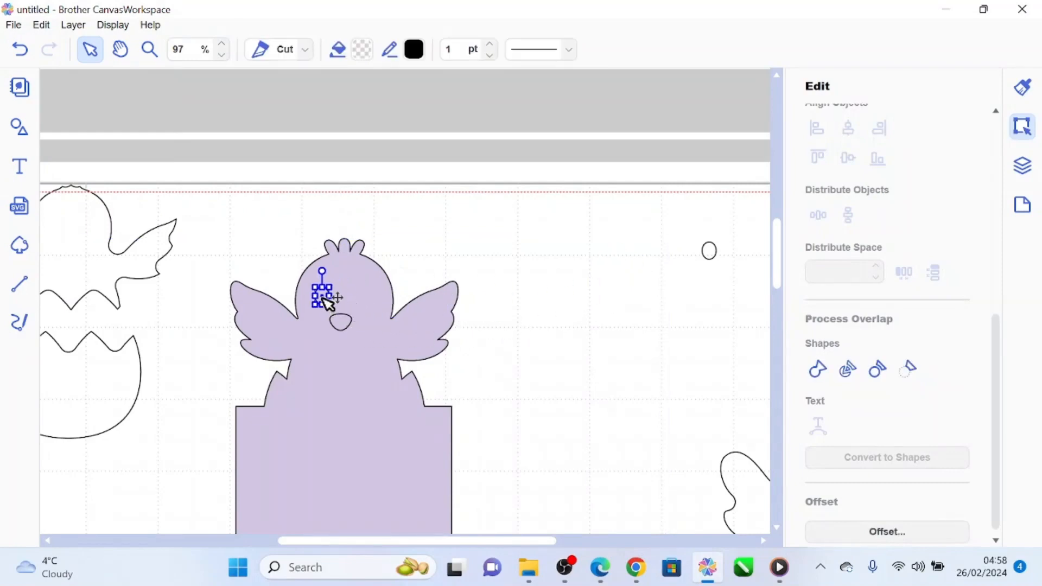
left_click_drag(714, 254, 361, 299)
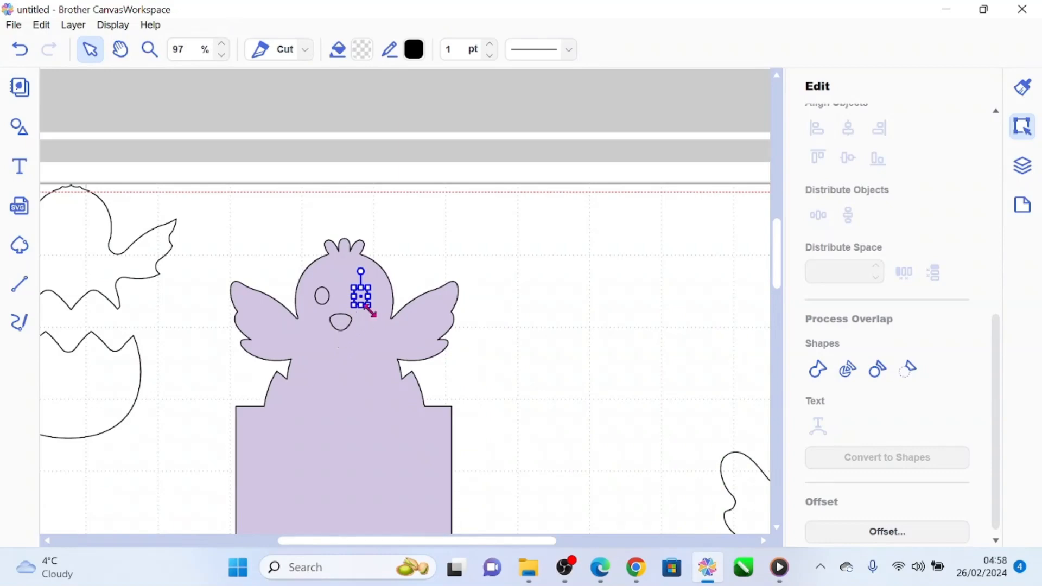
left_click(566, 278)
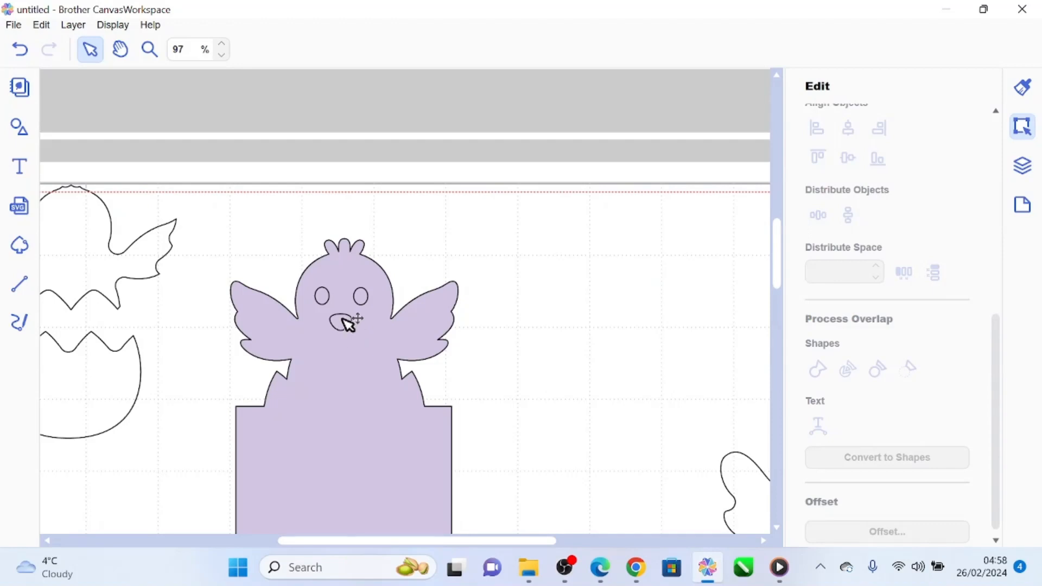
- Move the beak off the chick's face and subtract both oval eyes from the template to cut eye holes
left_click_drag(347, 324, 510, 265)
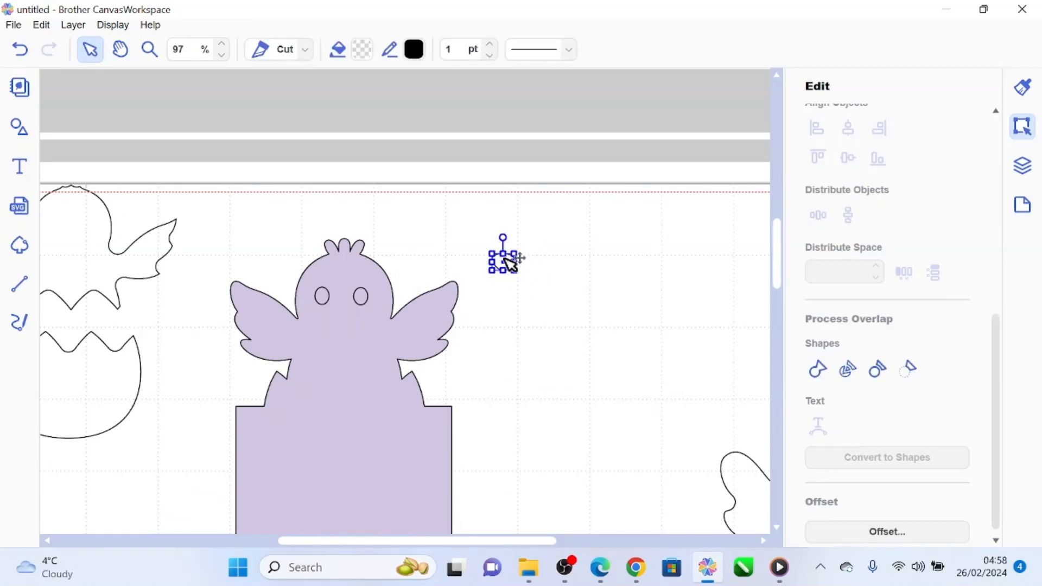
left_click(325, 296)
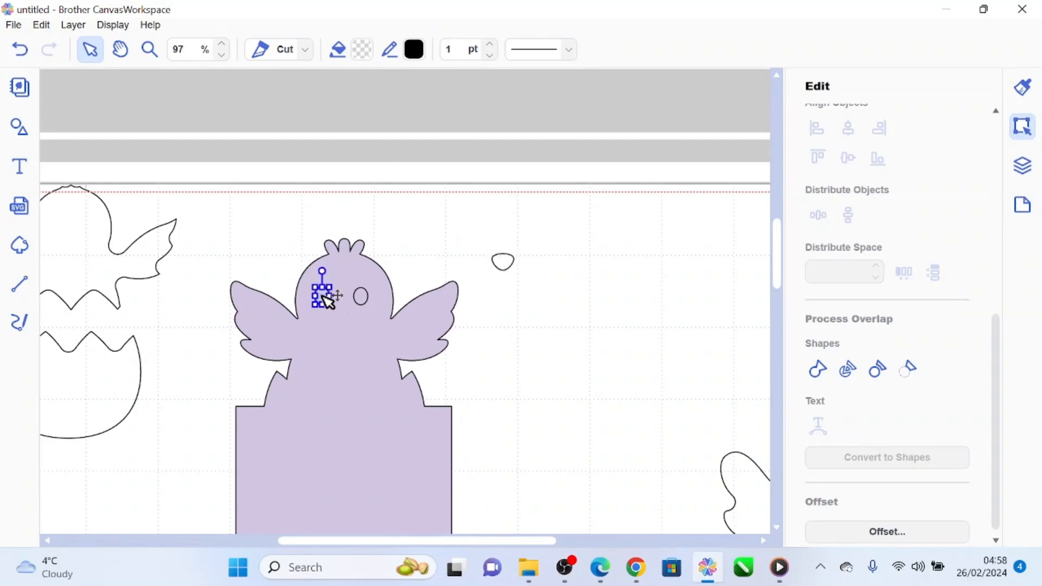
left_click(360, 297)
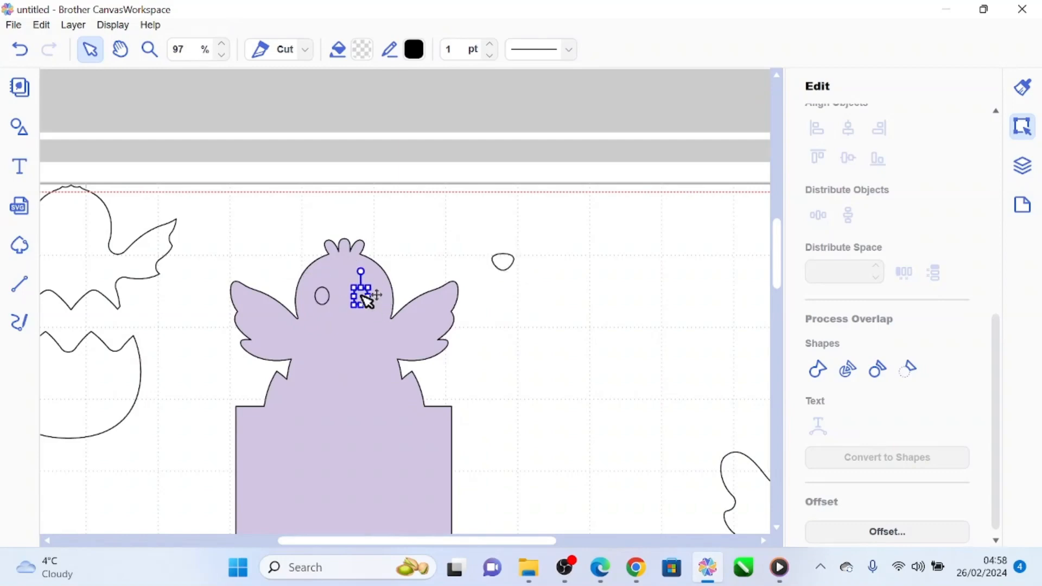
left_click(325, 296, "shift")
left_click(358, 260, "shift")
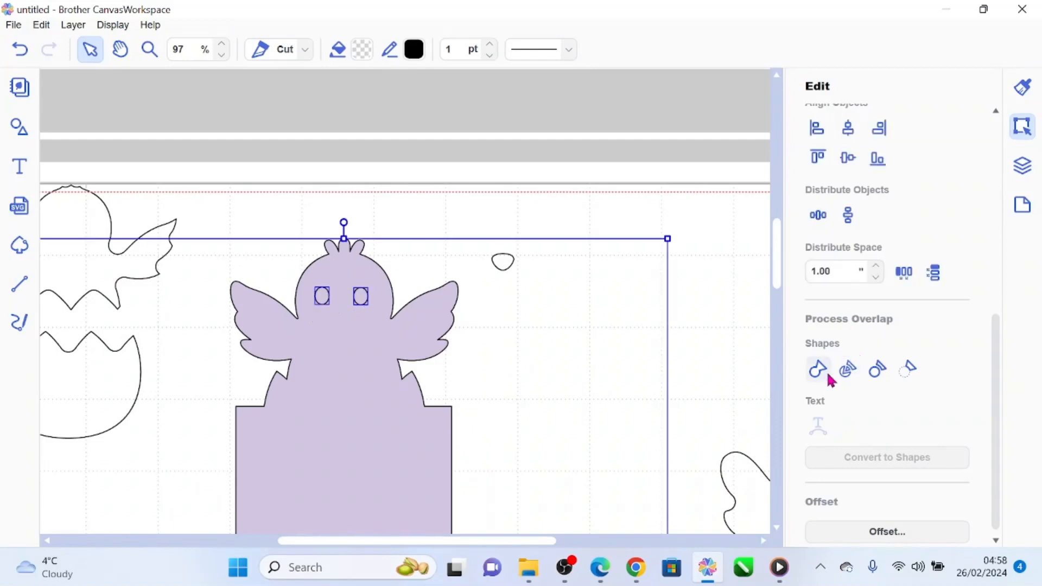
left_click(911, 372)
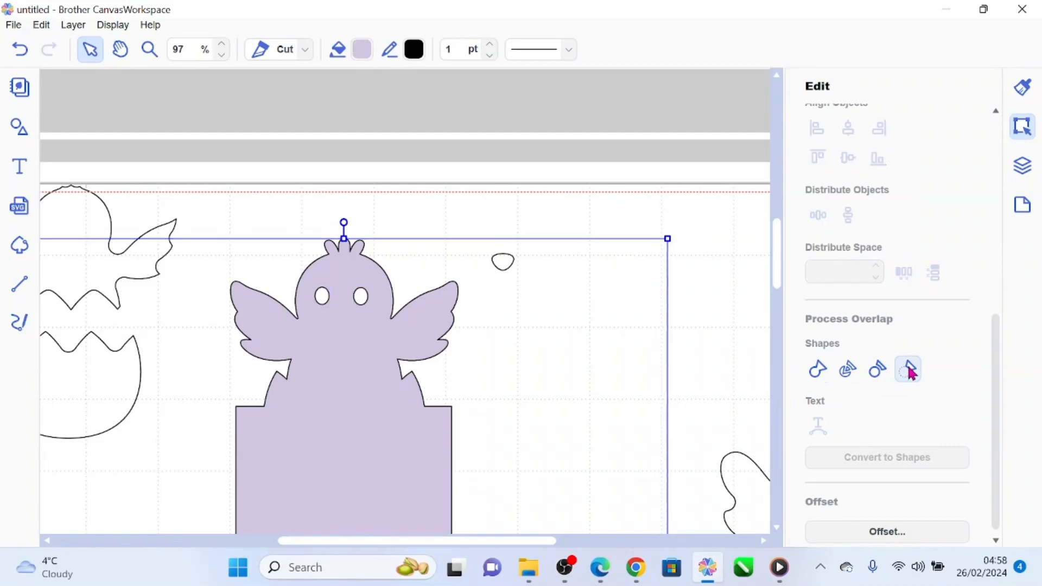
- Send the lilac template to the back, behind its dashed fold lines
left_click(73, 30)
mouse_move(97, 190)
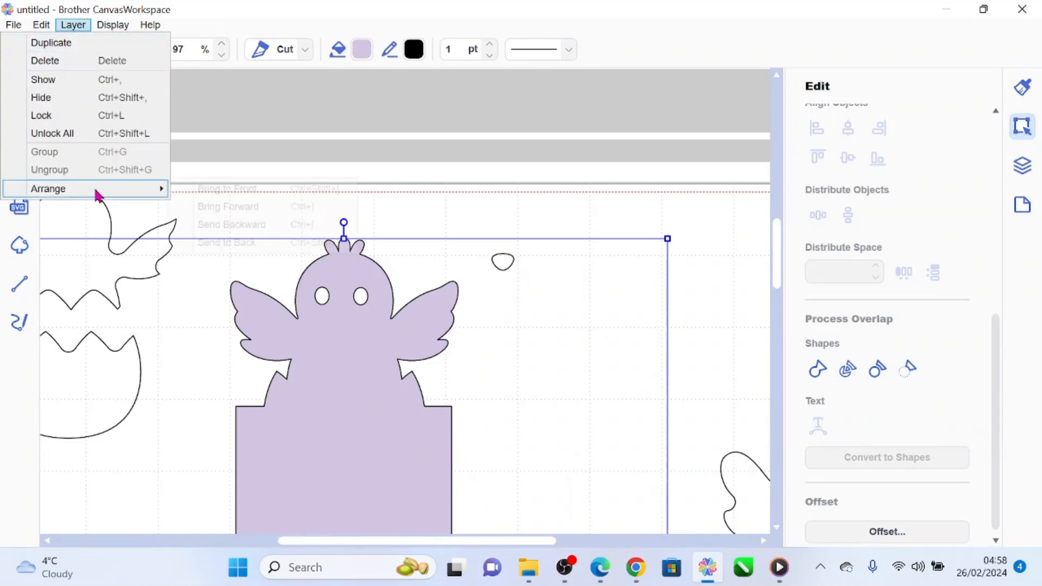
left_click(233, 243)
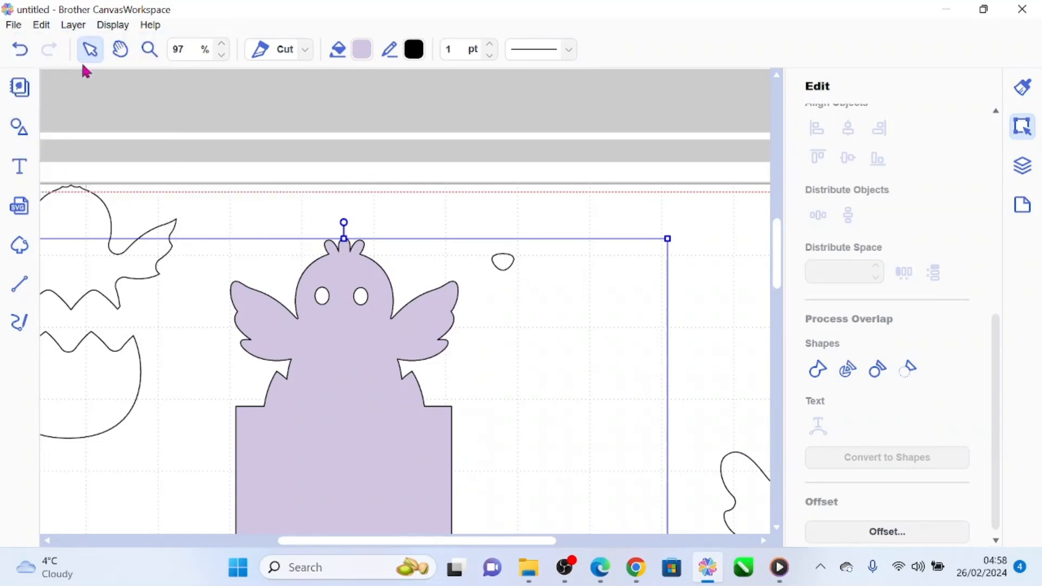
left_click(222, 55)
left_click(222, 55)
left_click(222, 55)
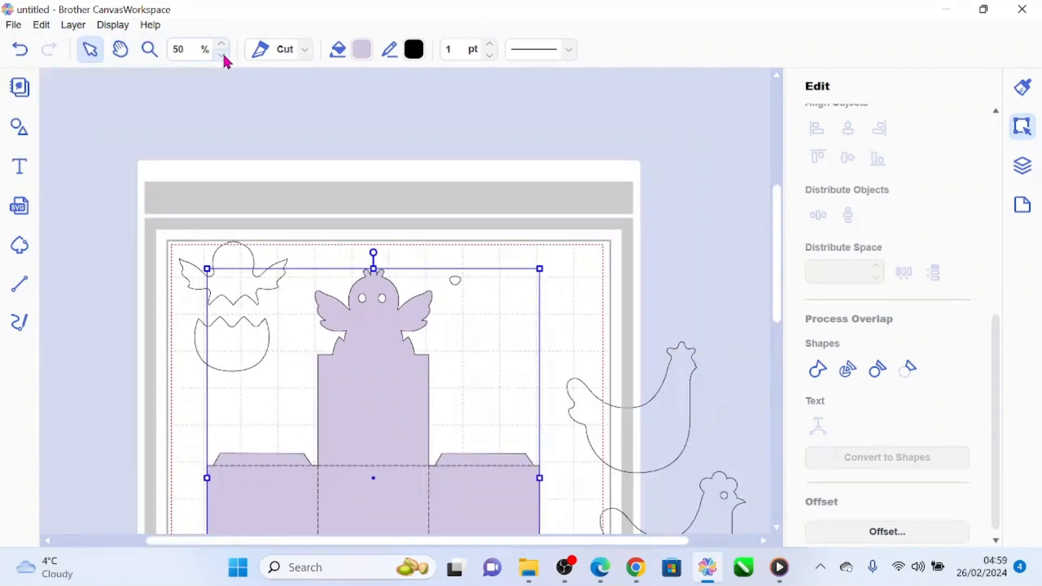
- Move the plain hen outline below the other hen, and place the detailed hen with the wing line over the template's bottom panel
left_click(222, 55)
left_click(222, 55)
left_click(222, 55)
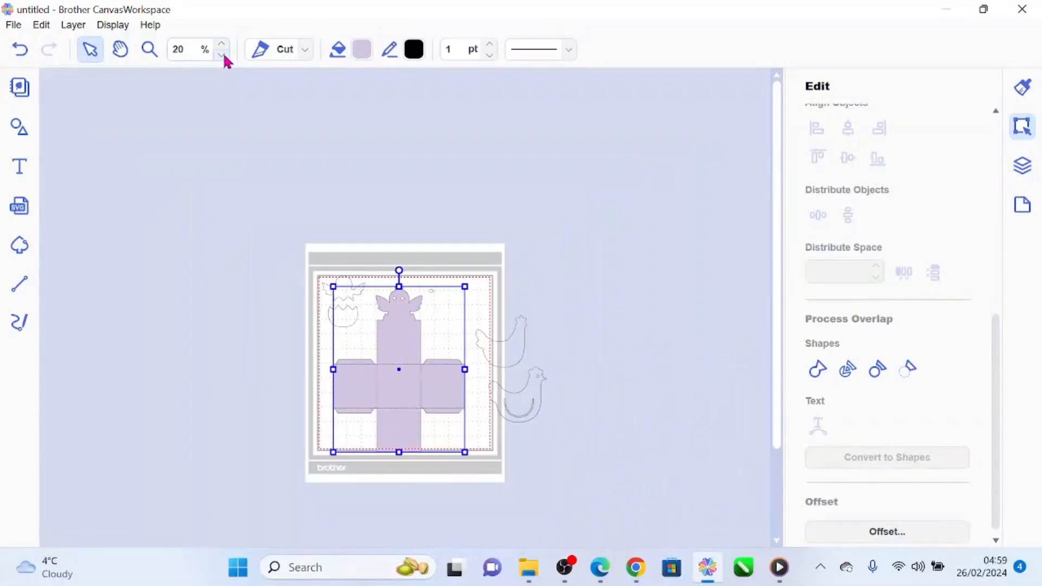
left_click(576, 315)
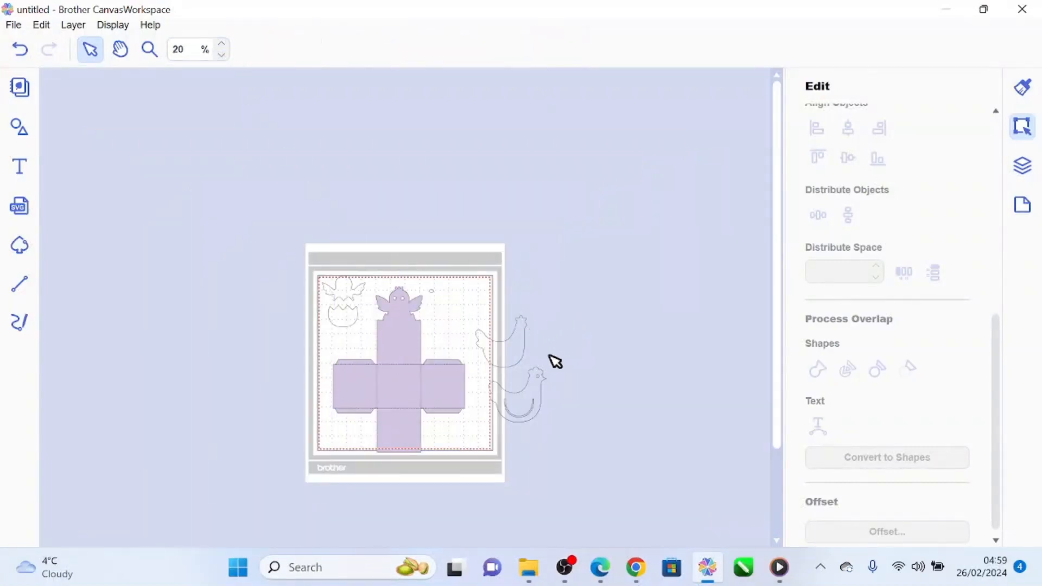
left_click_drag(522, 337, 524, 452)
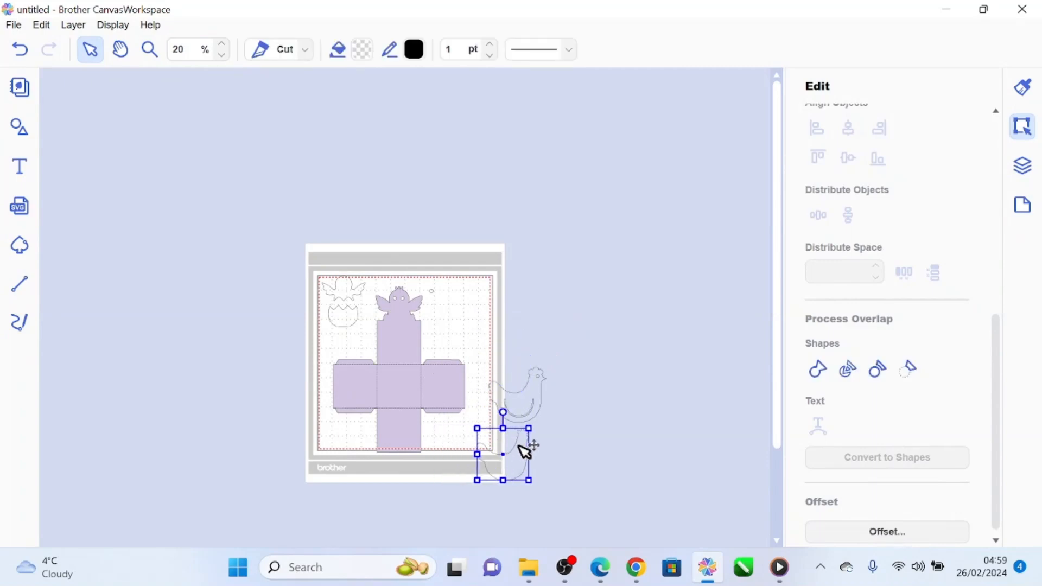
left_click_drag(529, 396, 424, 452)
- Delete the plain hen outline that has no eye or wing line
left_click(150, 49)
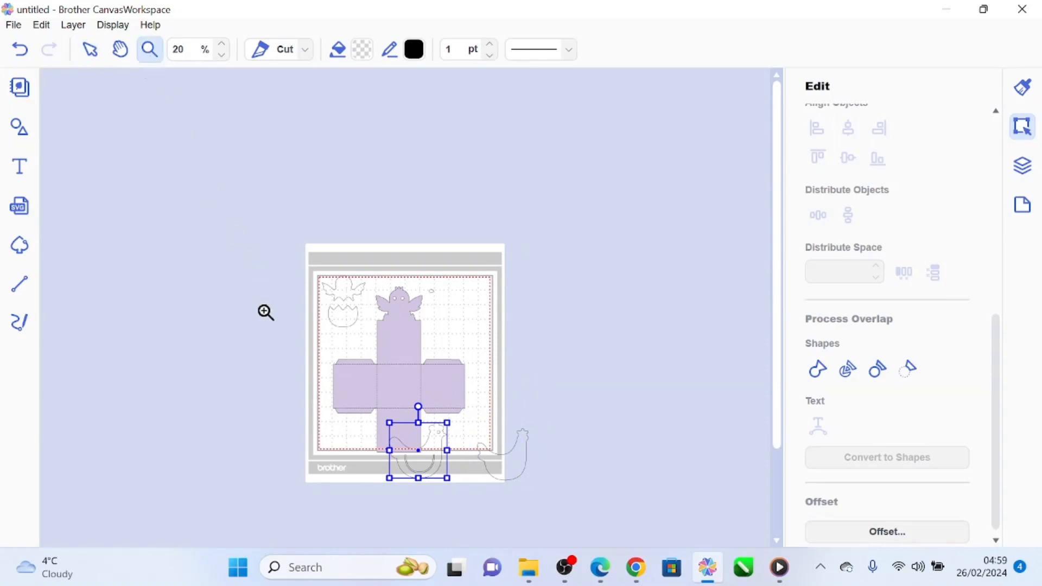
left_click_drag(368, 399, 439, 461)
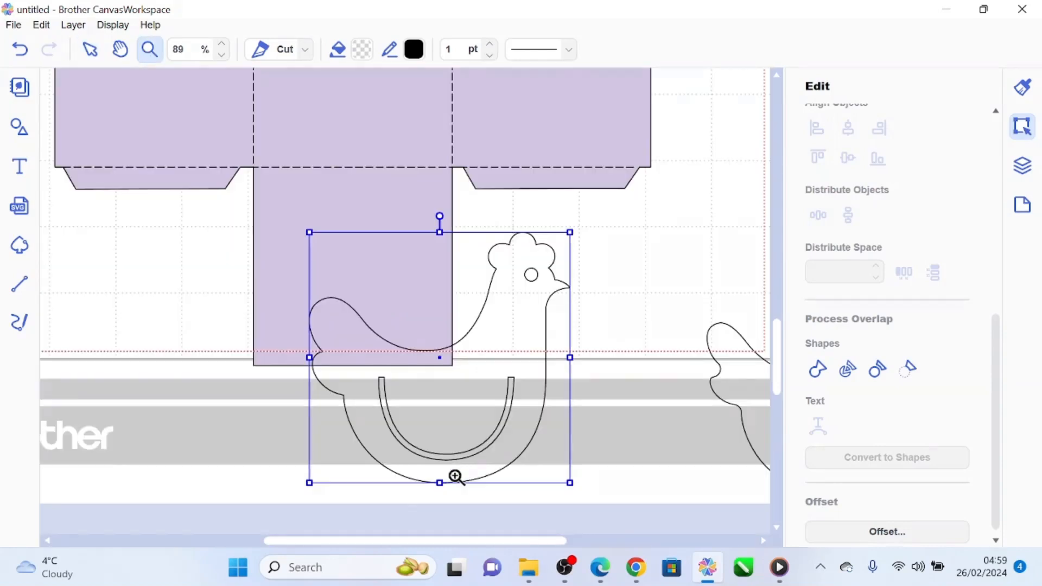
left_click(90, 49)
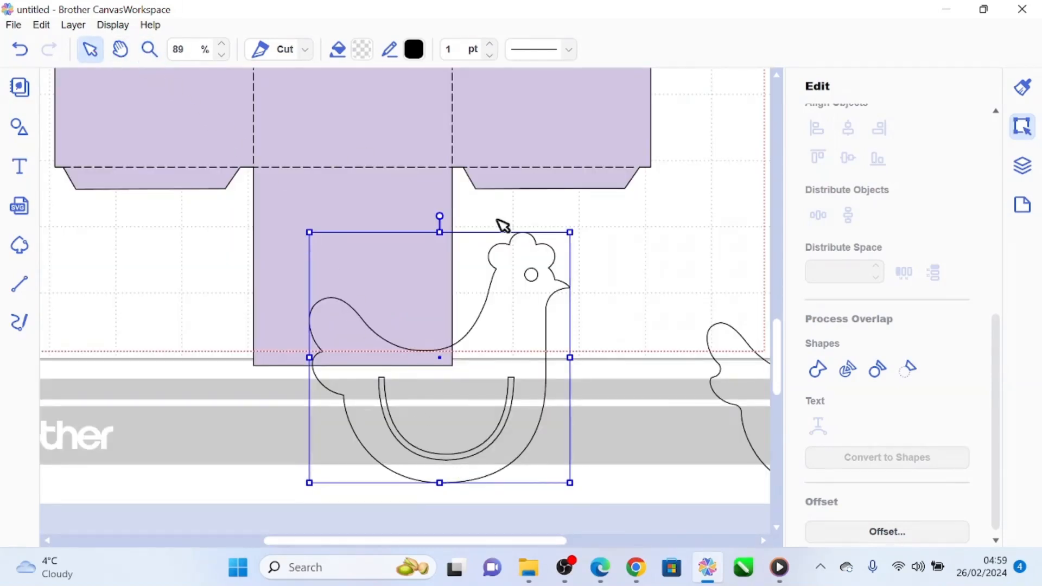
left_click(739, 347)
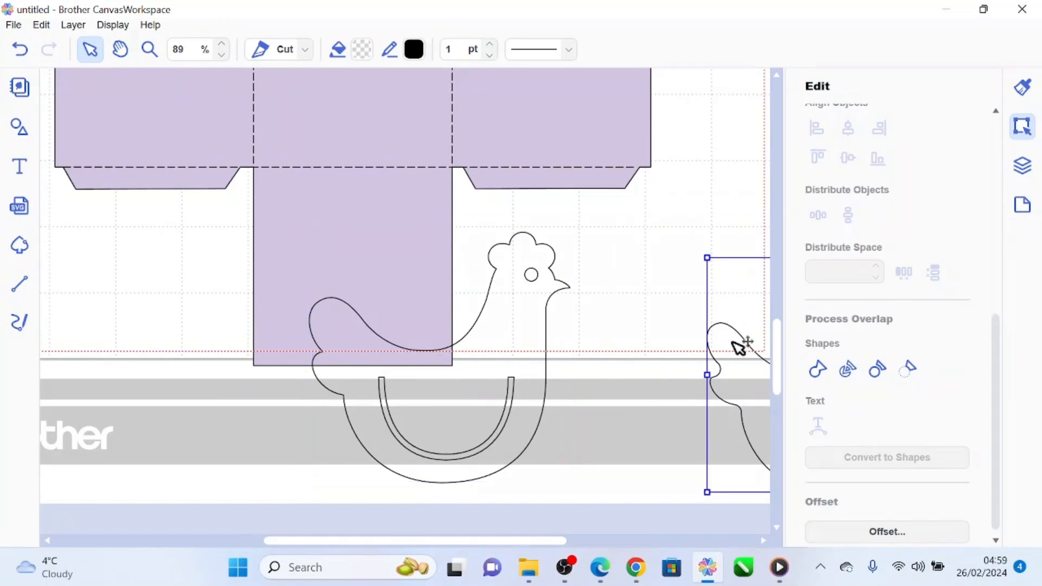
left_click_drag(739, 348, 586, 332)
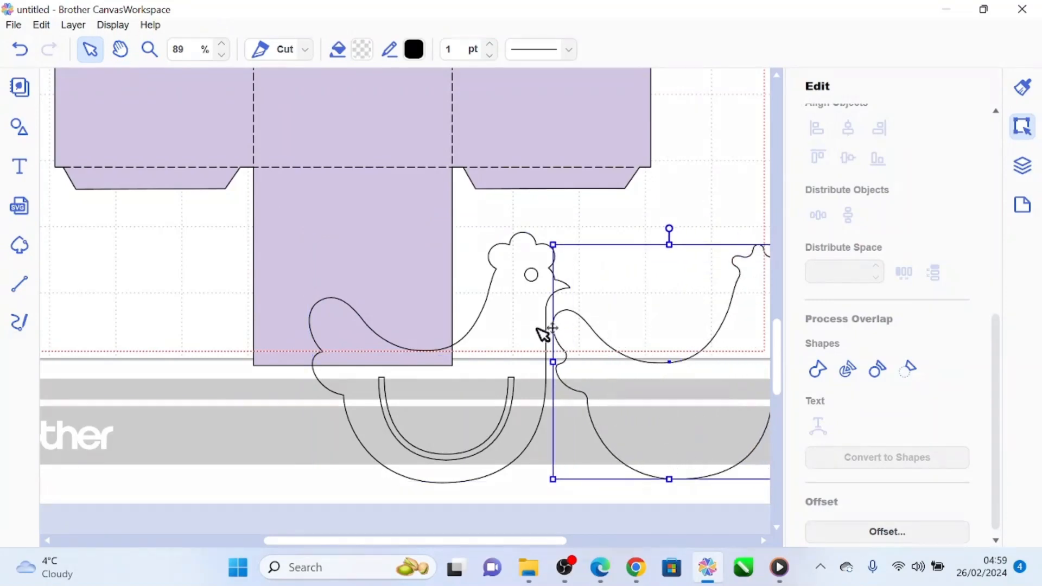
key("Delete")
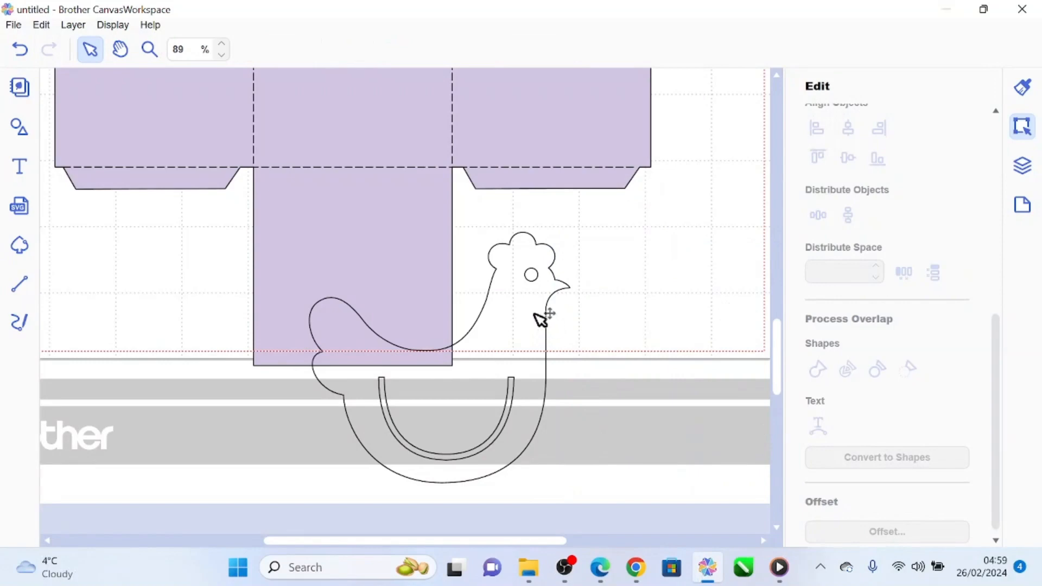
- Shrink the detailed hen to about 2.01 by 1.93 inches and place it in the middle of the template's bottom panel
left_click(556, 300)
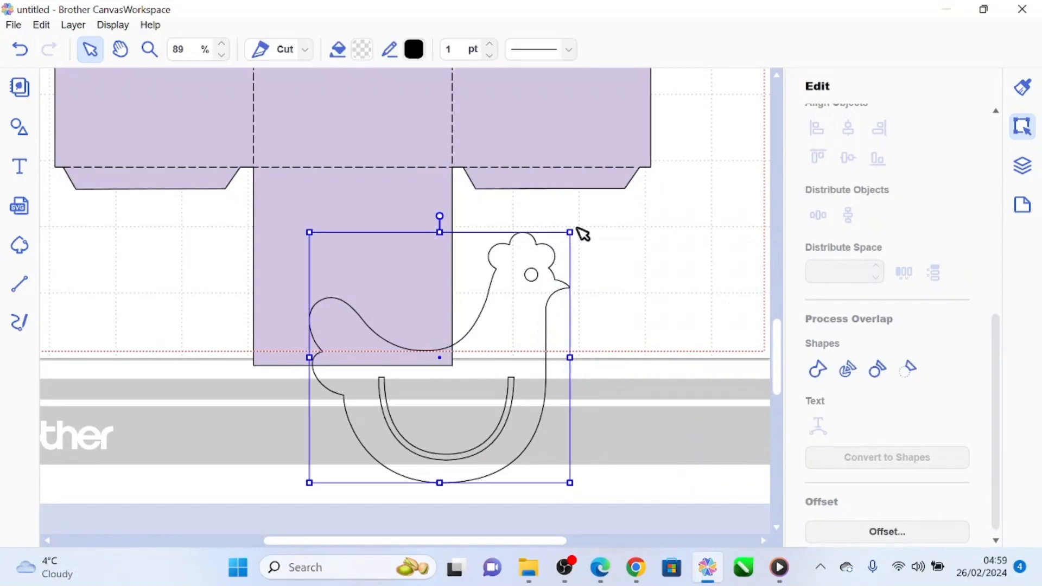
left_click_drag(569, 232, 372, 251)
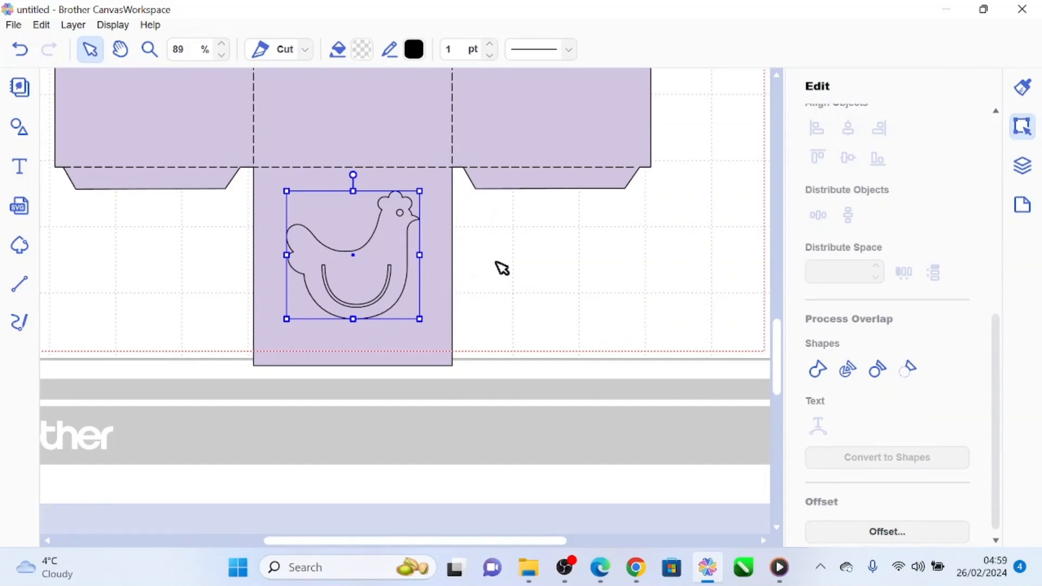
left_click_drag(382, 276, 373, 276)
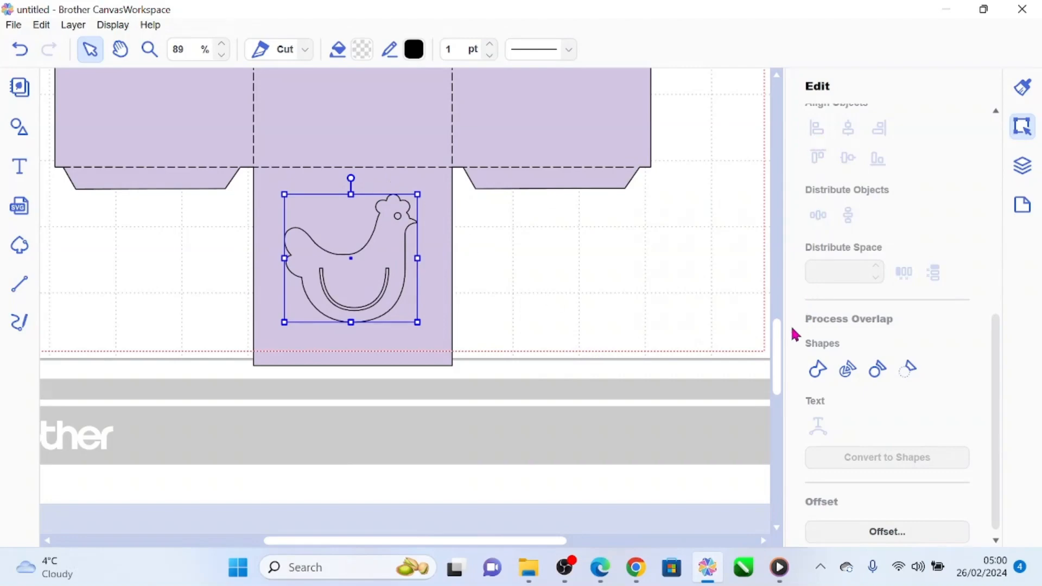
left_click_drag(780, 347, 778, 296)
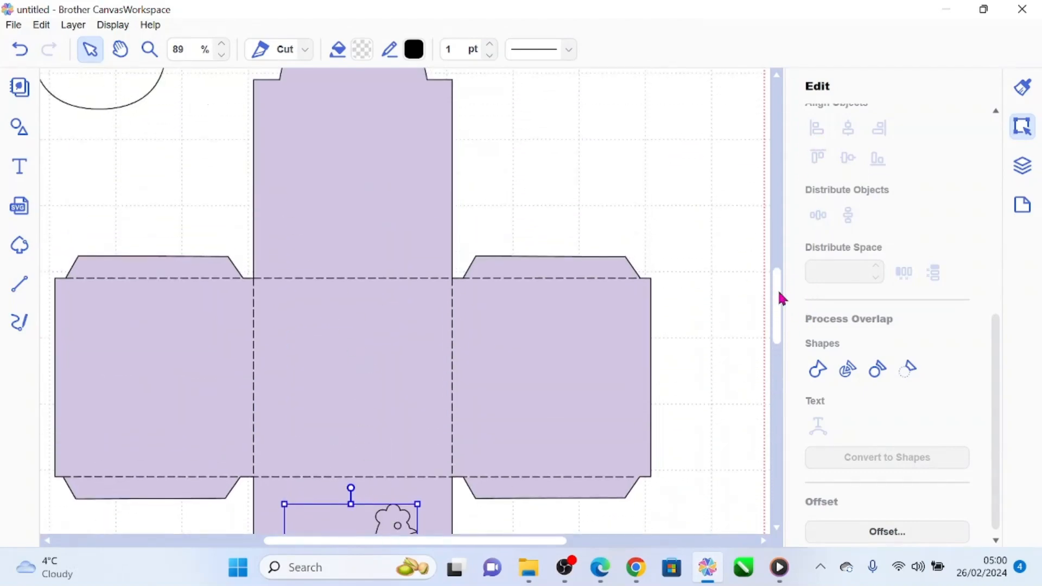
left_click_drag(780, 296, 788, 340)
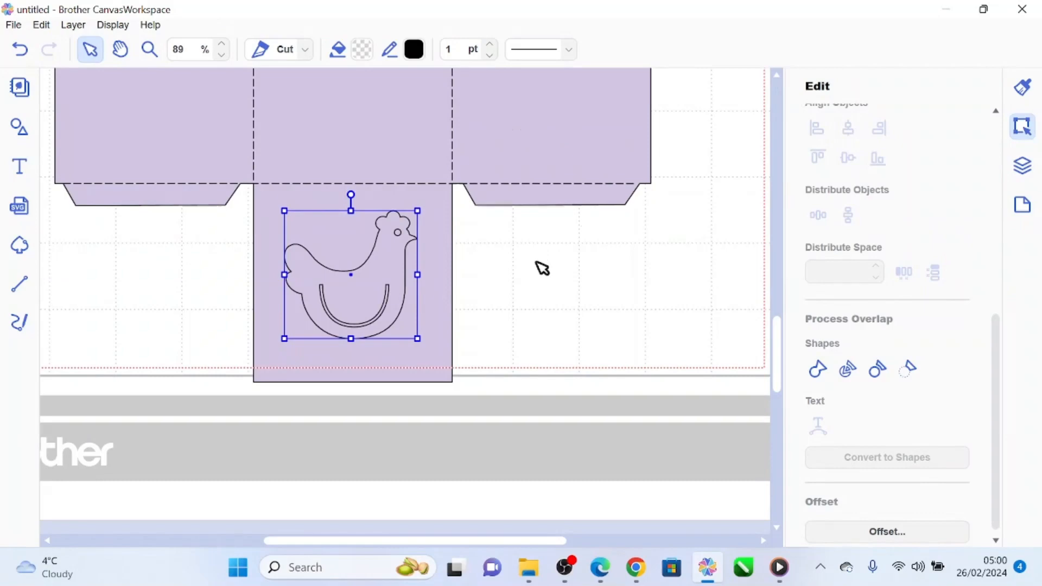
left_click(998, 181)
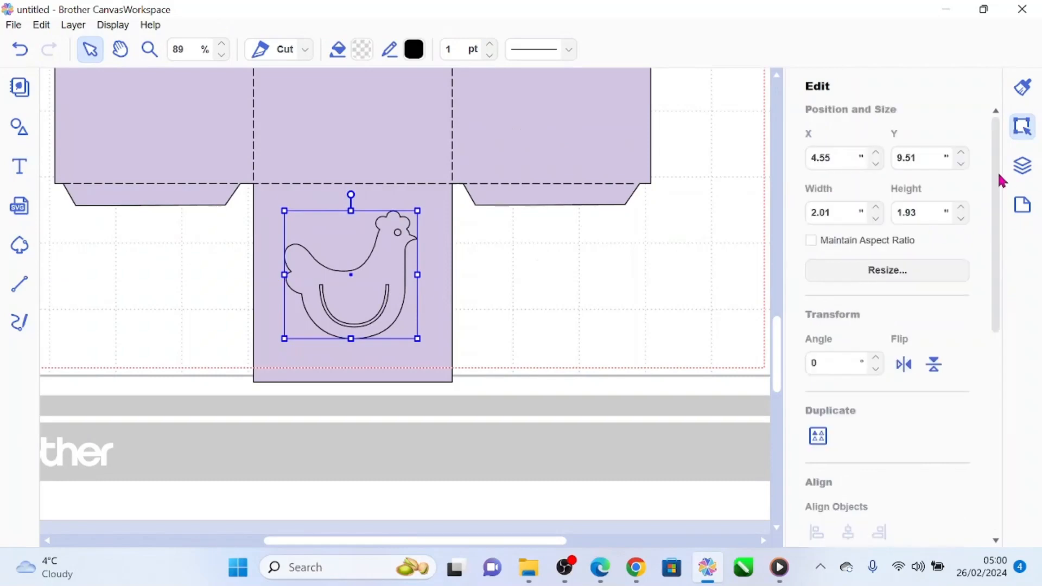
- Try flipping the hen vertically and horizontally, and flip it back to its original orientation
left_click(933, 365)
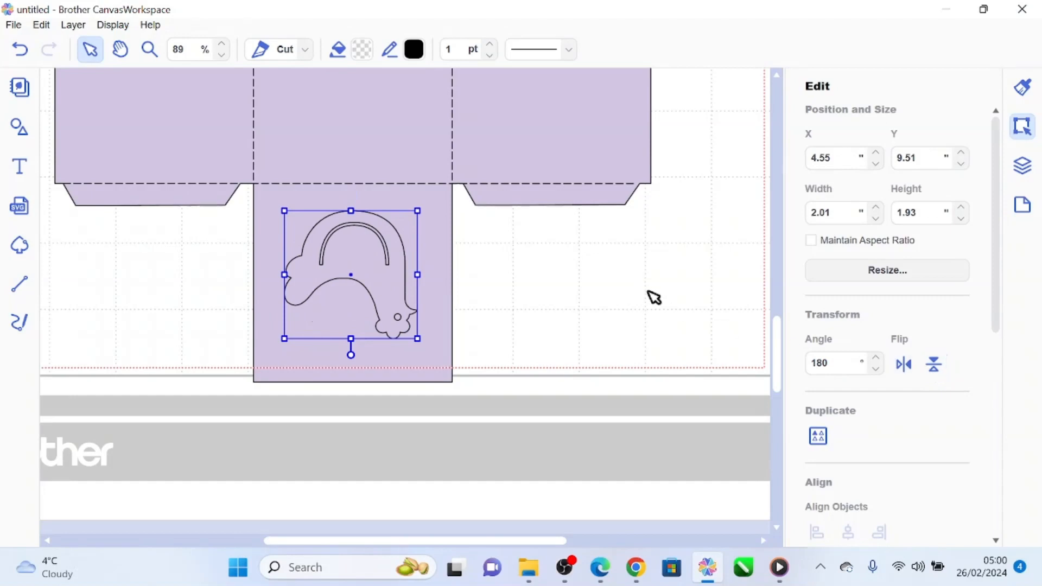
left_click(909, 367)
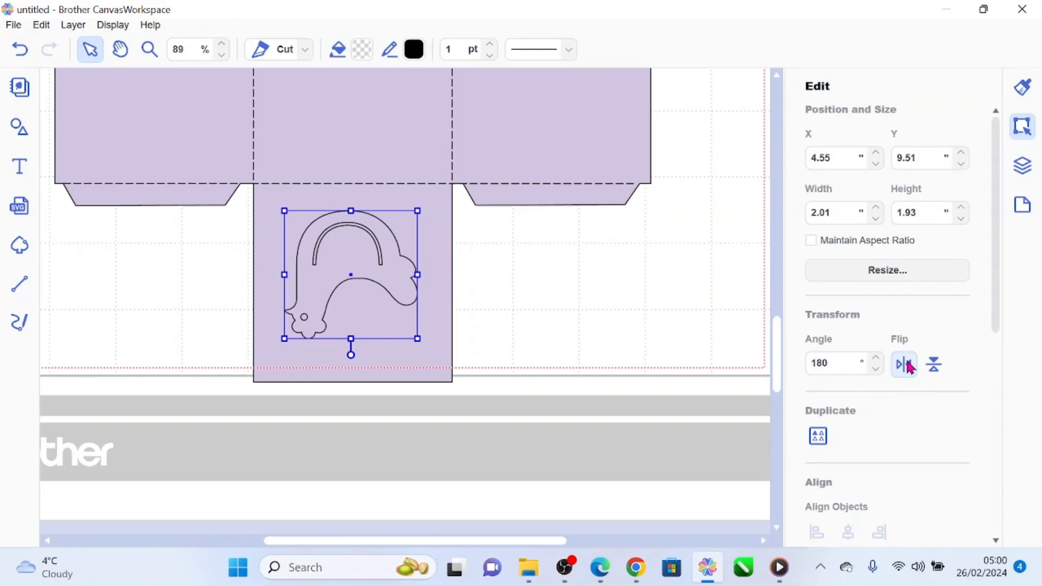
left_click(939, 366)
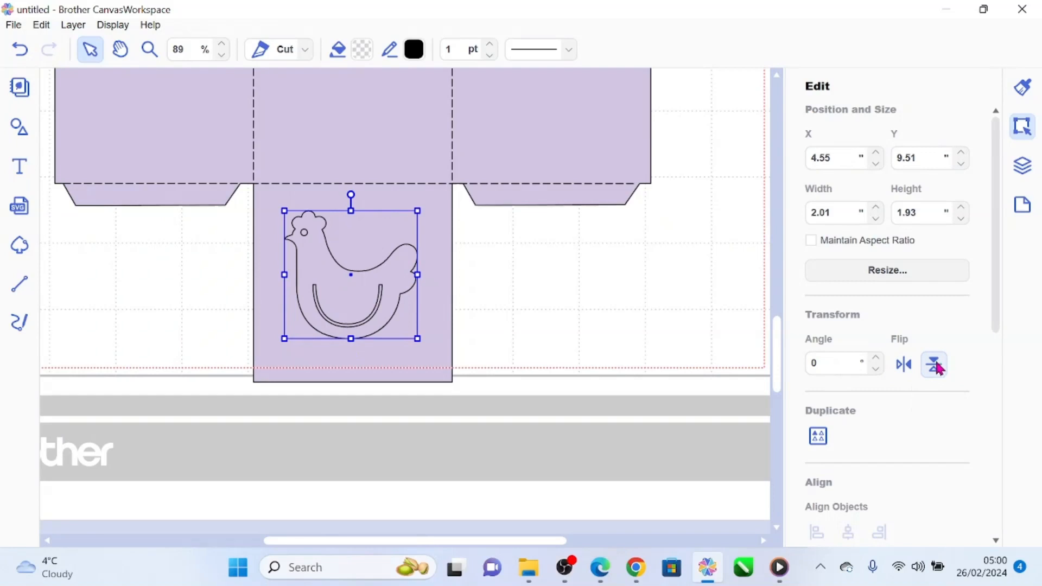
left_click(904, 363)
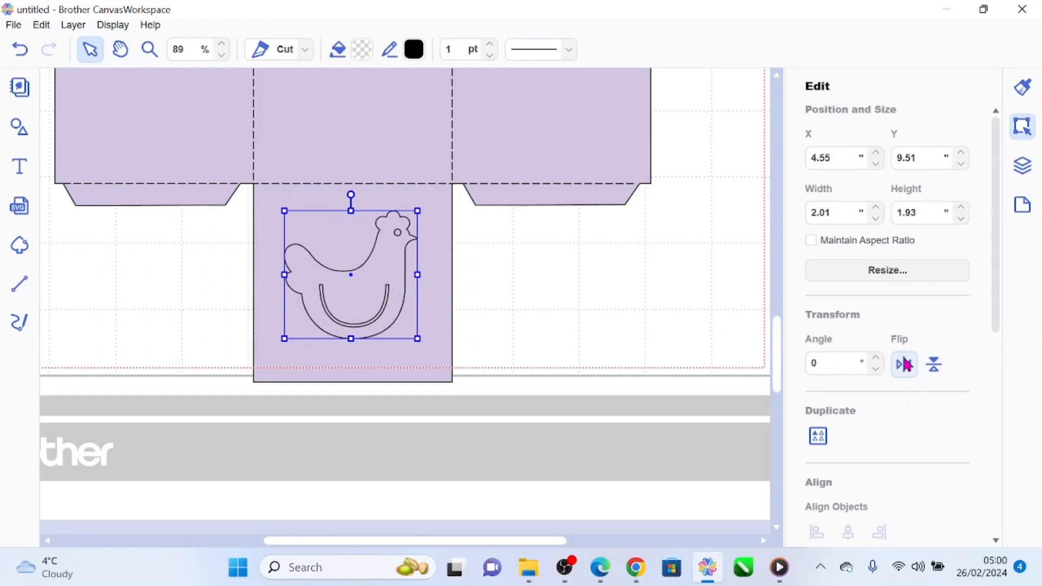
- Flip the hen vertically so it sits upside down on the bottom panel
left_click(934, 369)
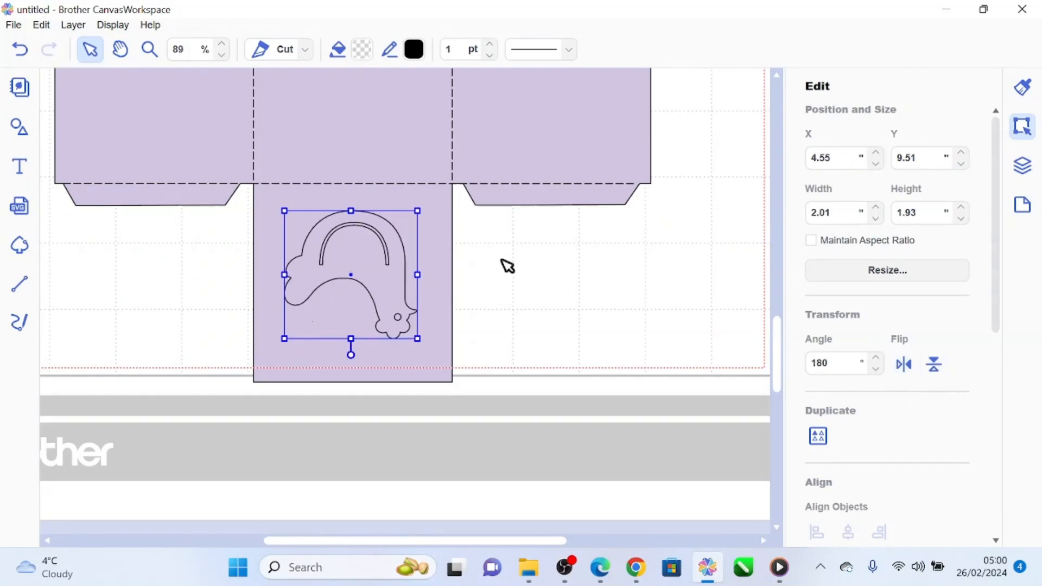
right_click(451, 292)
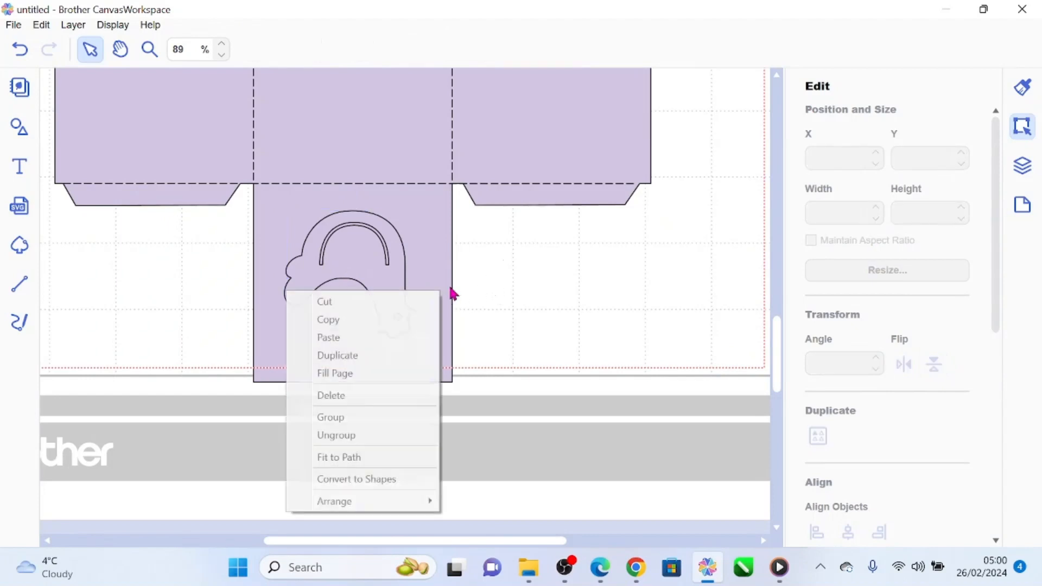
left_click(577, 296)
left_click(375, 225)
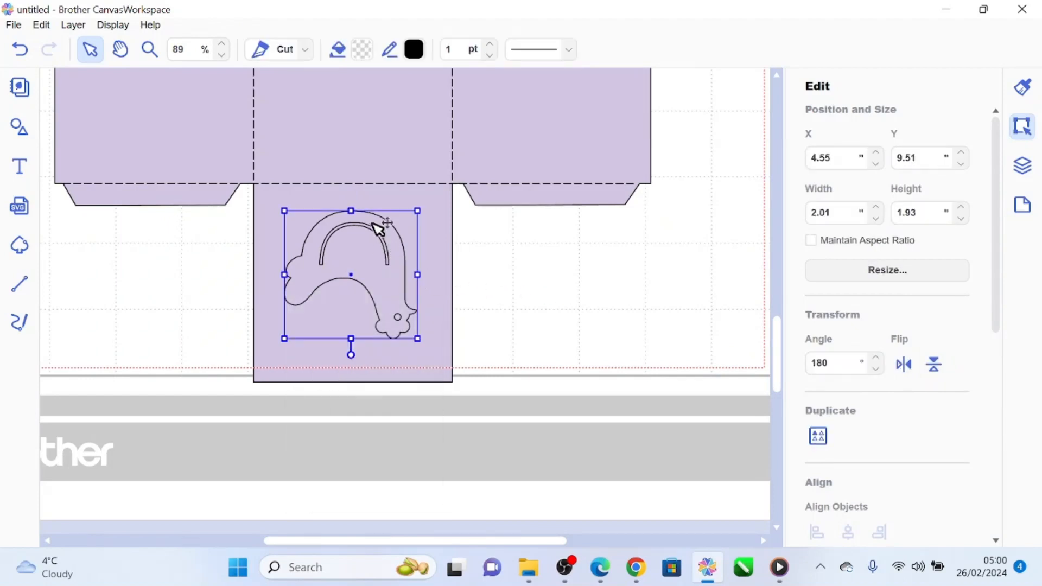
- Divide the overlap between the lilac template and the upside-down hen into separate shapes
left_click(492, 197)
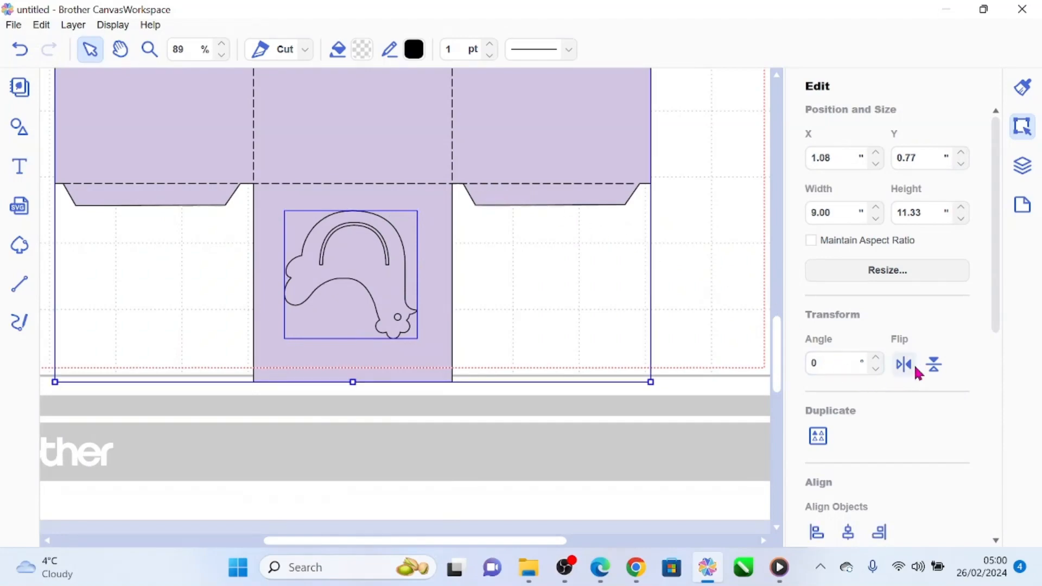
left_click_drag(998, 307, 933, 437)
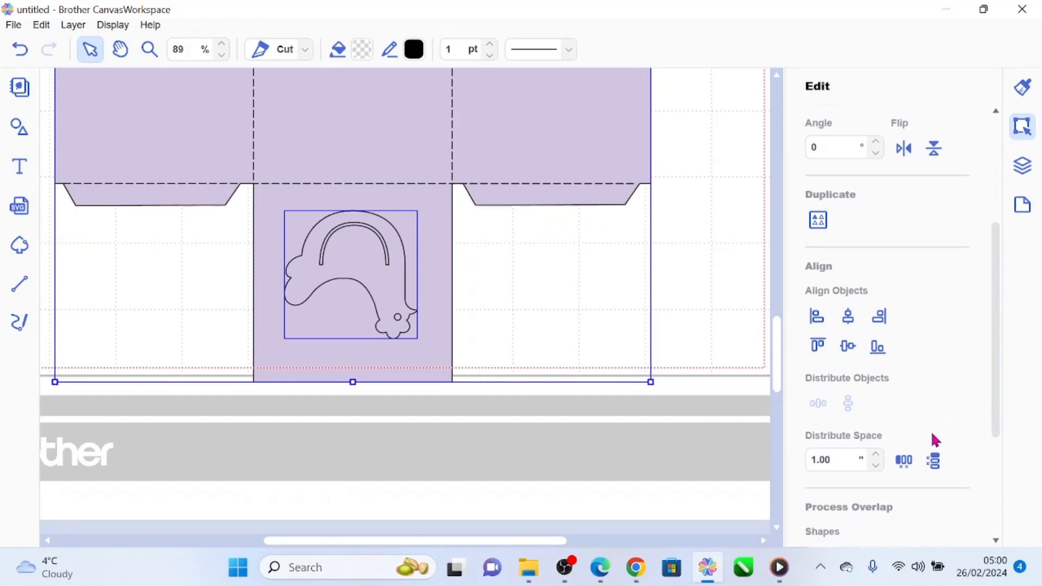
left_click_drag(1001, 398, 1002, 477)
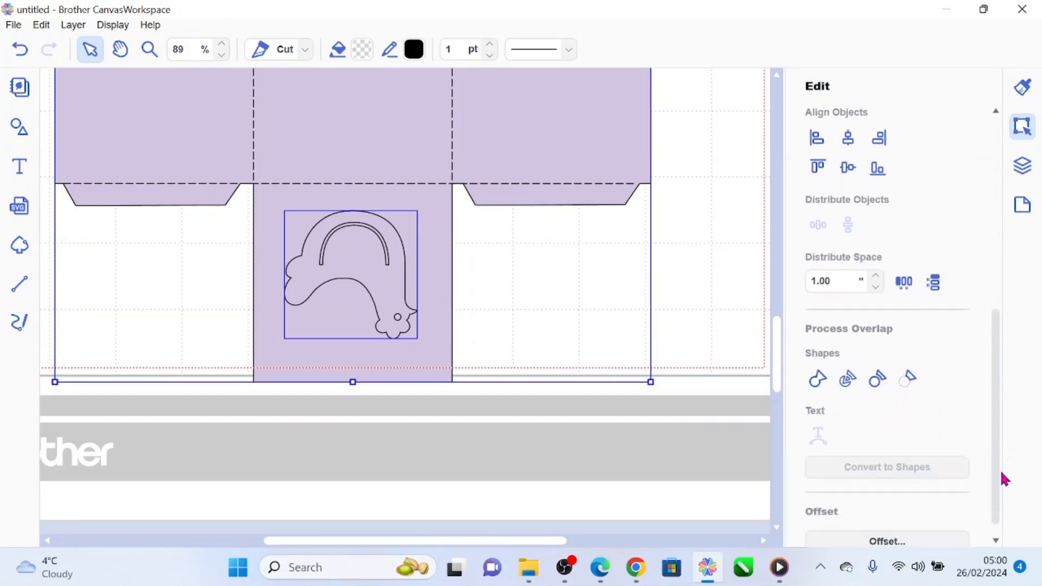
left_click(847, 375)
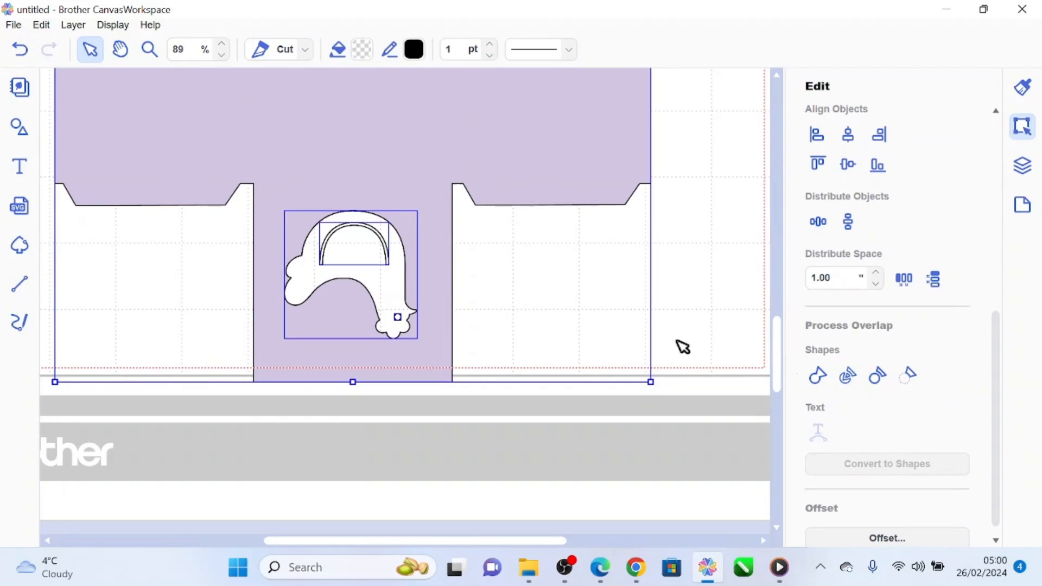
- Move the arched wing piece and the hen piece out of the bottom panel into the empty area beside it
left_click(711, 315)
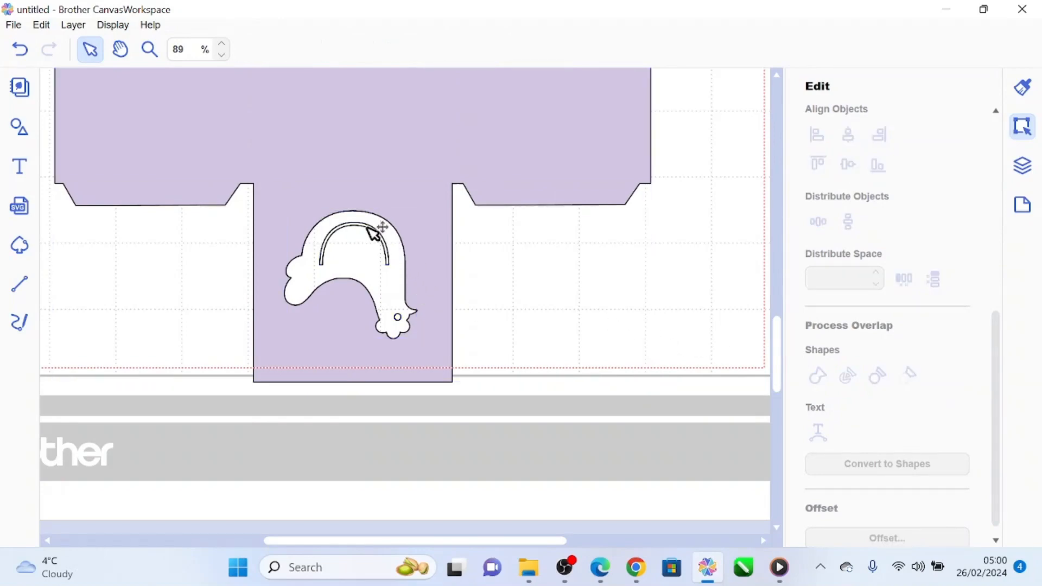
left_click_drag(374, 233, 681, 241)
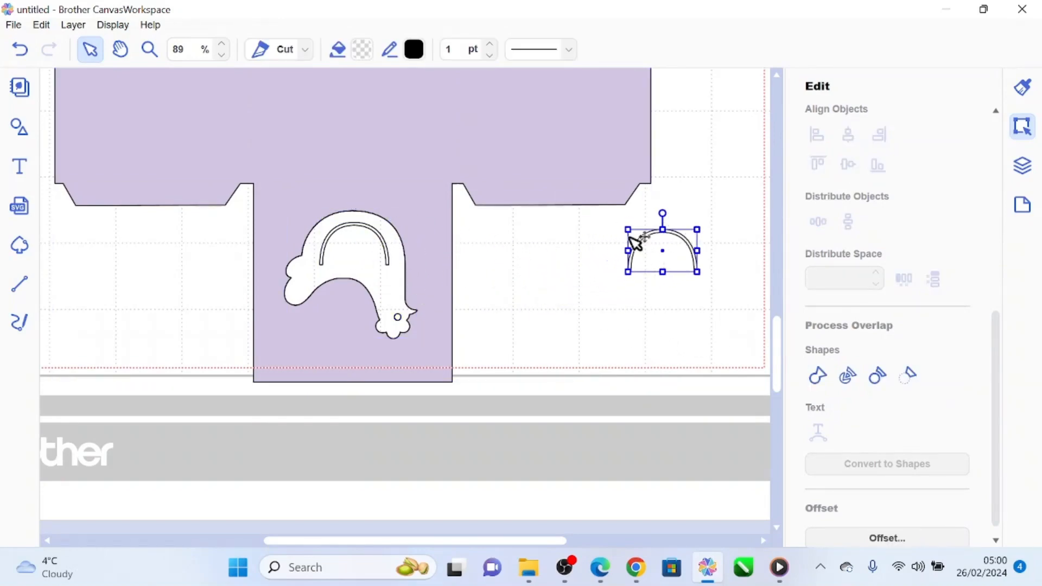
left_click_drag(407, 268, 607, 288)
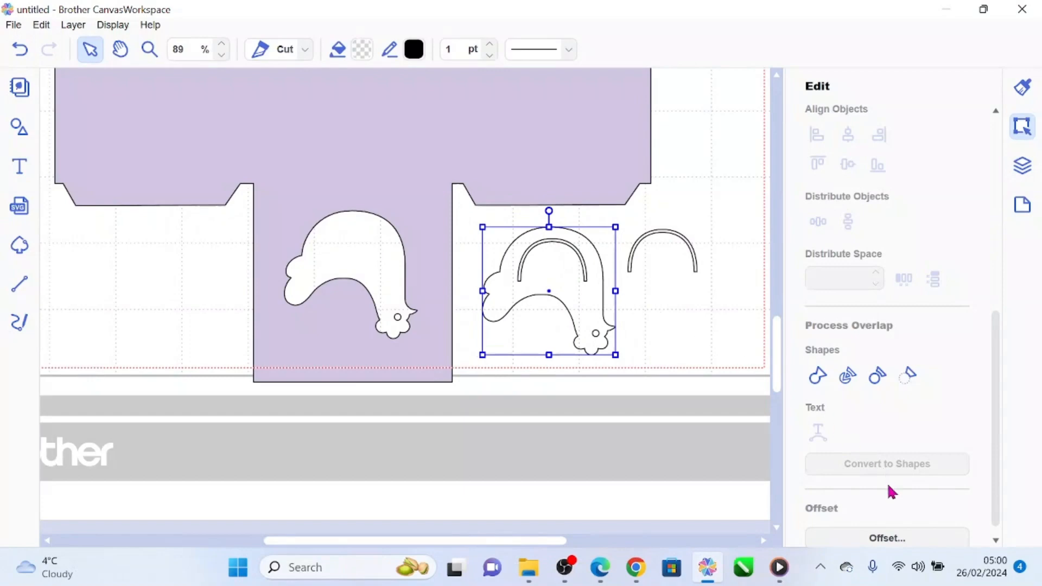
left_click(892, 536)
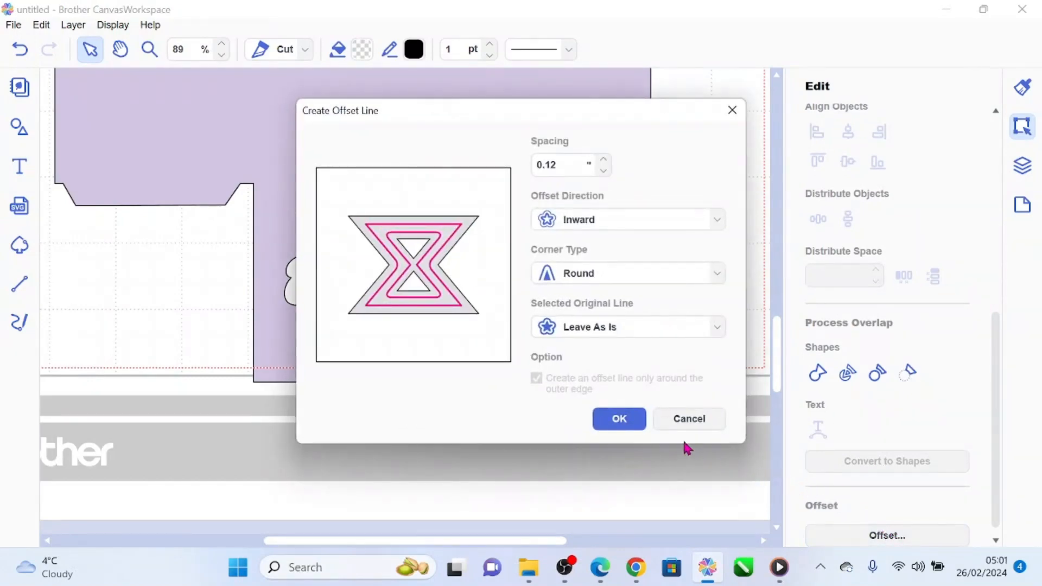
left_click(687, 420)
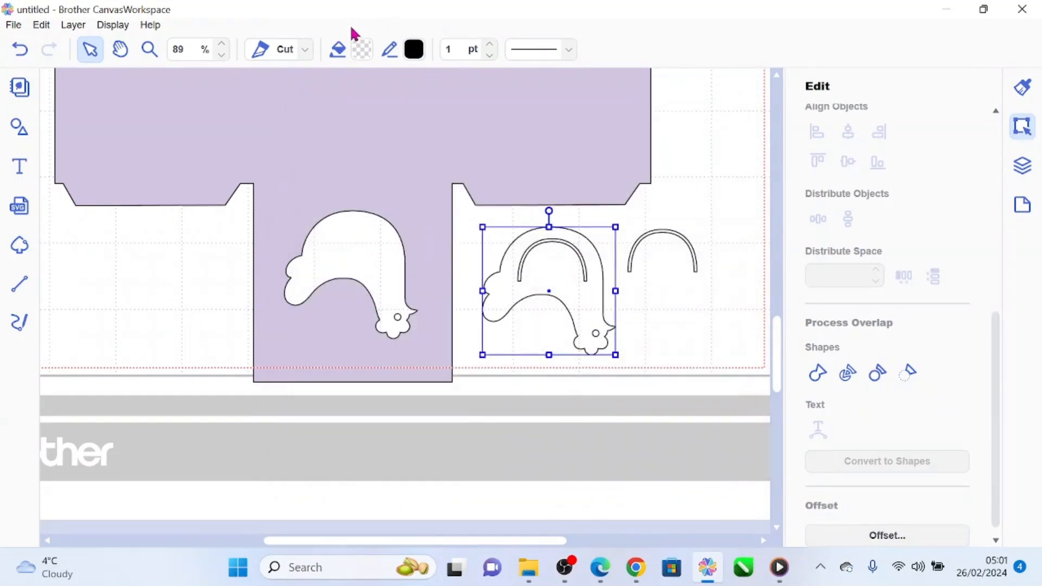
- Fill the separated hen piece with pale yellow (#FFF999) and nudge it slightly closer to the bottom panel
left_click(363, 49)
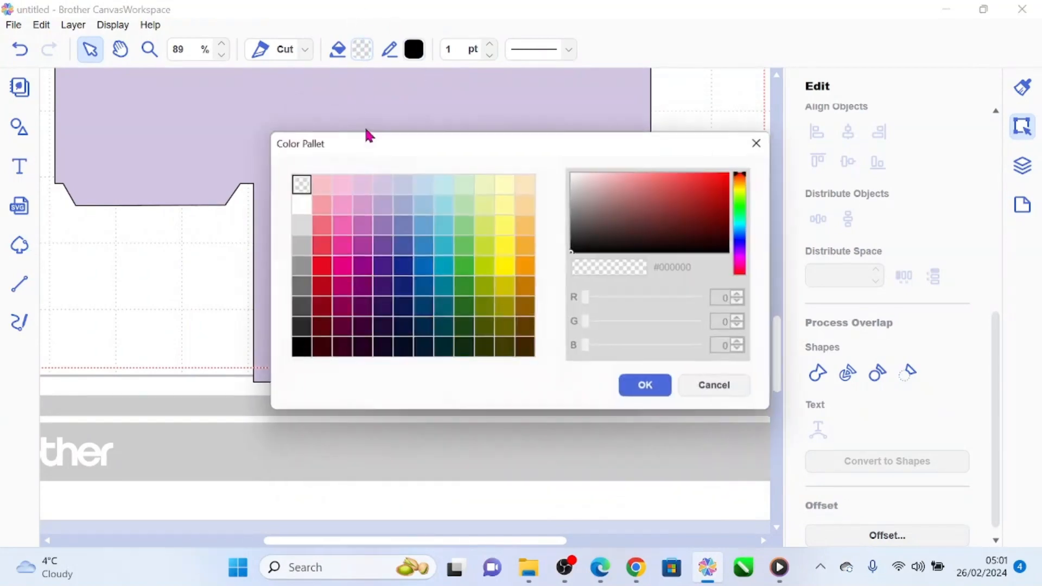
left_click(508, 208)
left_click(647, 386)
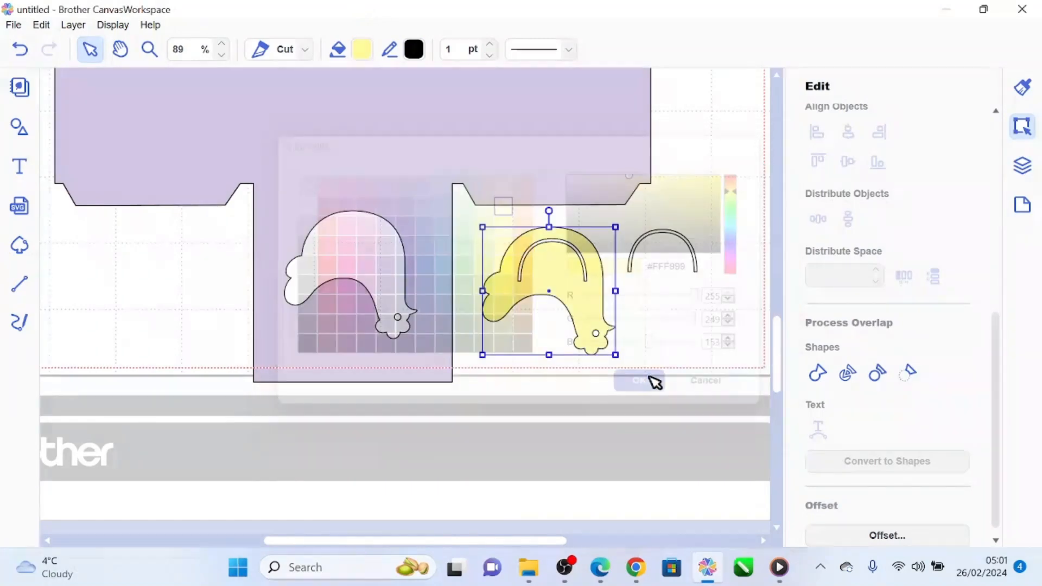
mouse_move(564, 286)
left_mouse_down()
mouse_move(367, 256)
mouse_move(370, 268)
mouse_move(444, 258)
mouse_move(553, 268)
mouse_move(560, 281)
left_mouse_up()
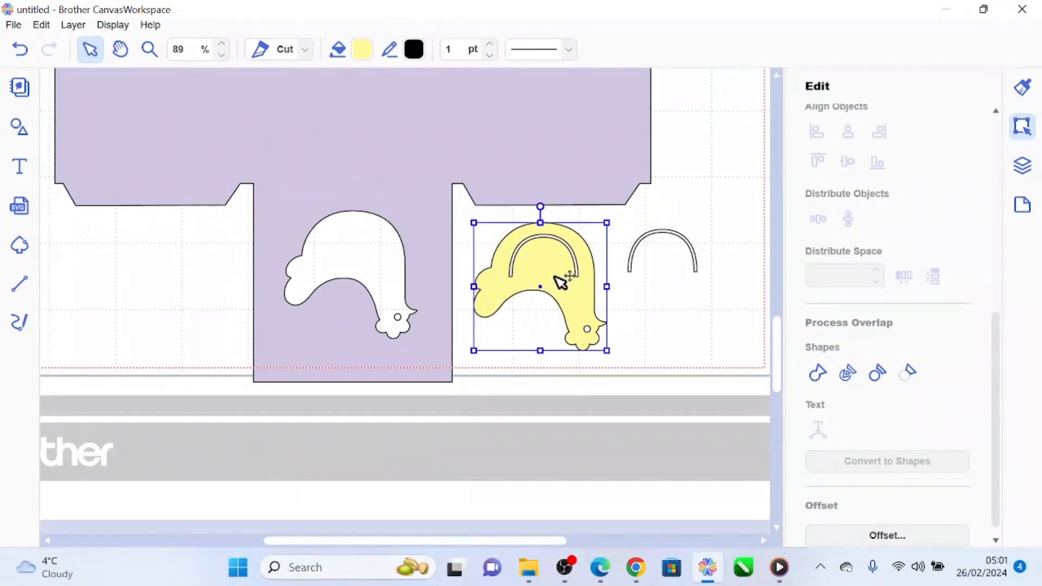
left_click(222, 56)
left_click(224, 57)
left_click(224, 57)
left_click(223, 57)
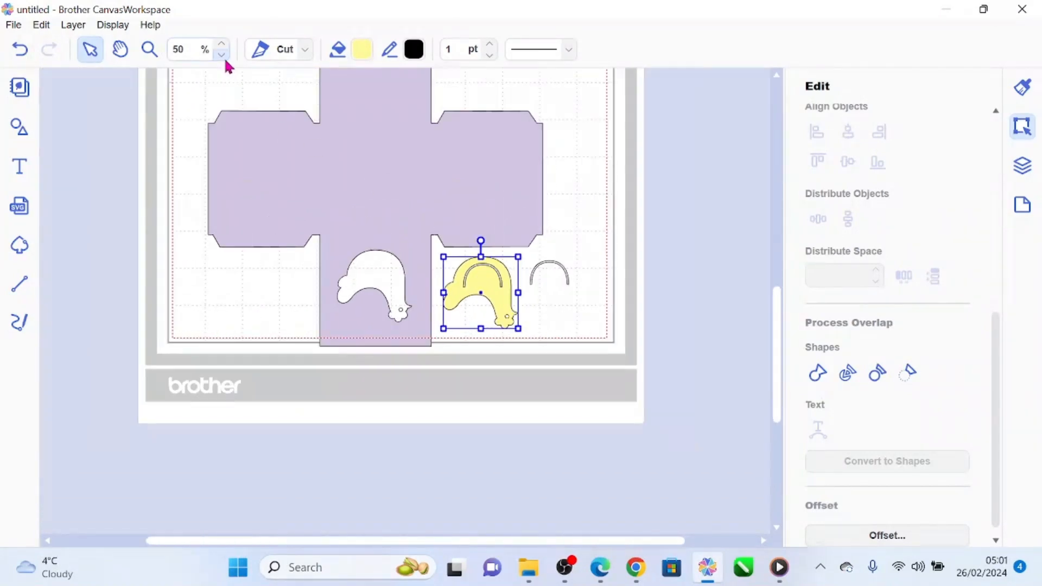
- Search the Canvas Project collection for "easter"
left_click(224, 57)
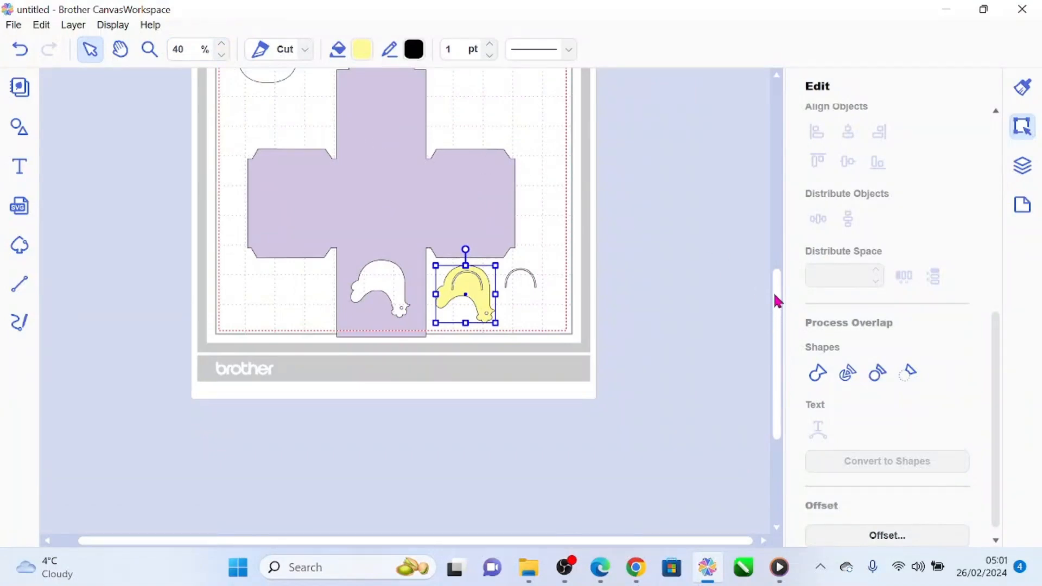
left_click_drag(774, 298, 773, 239)
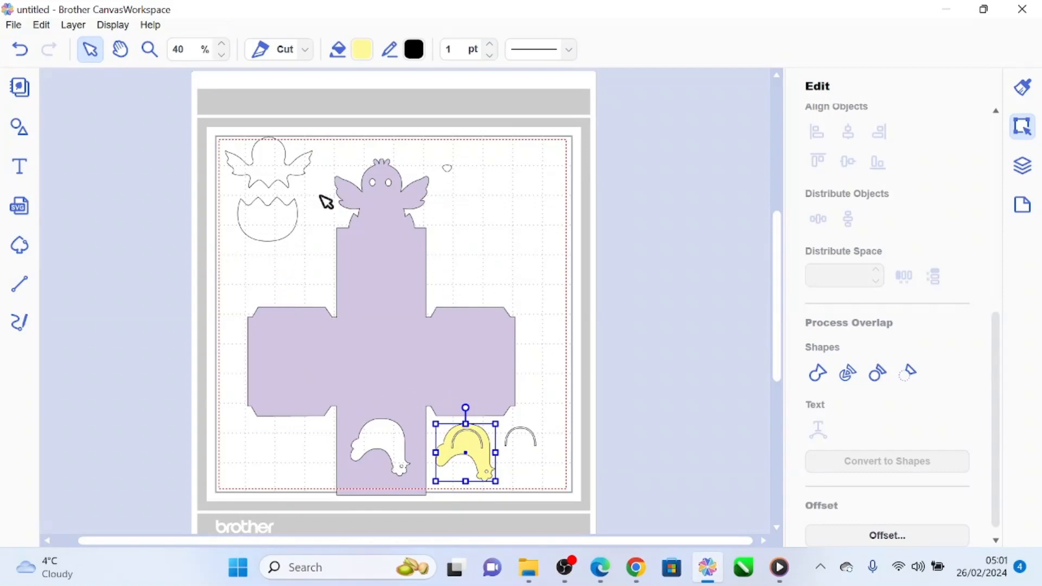
left_click(20, 86)
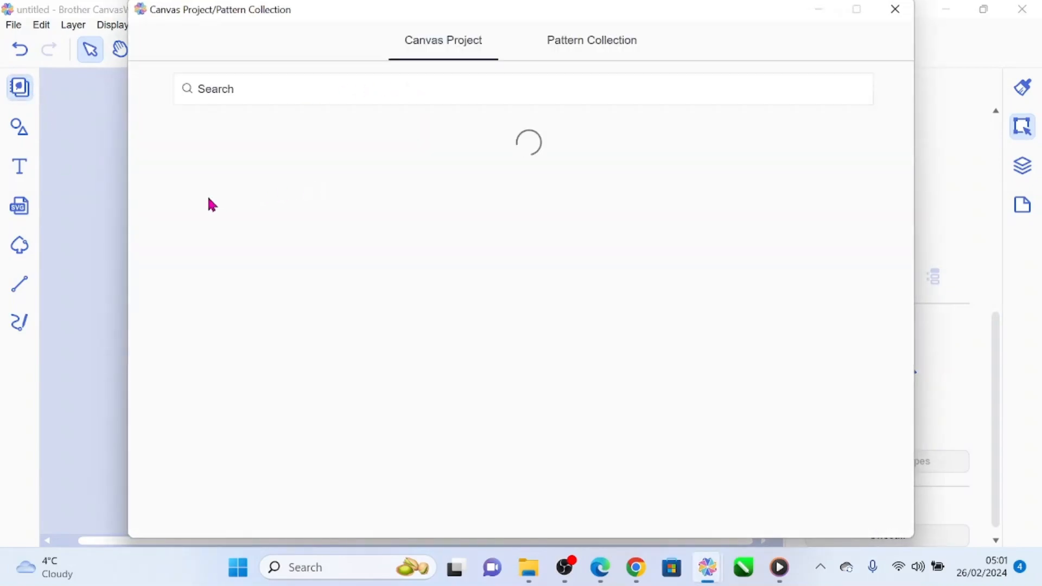
left_click(275, 93)
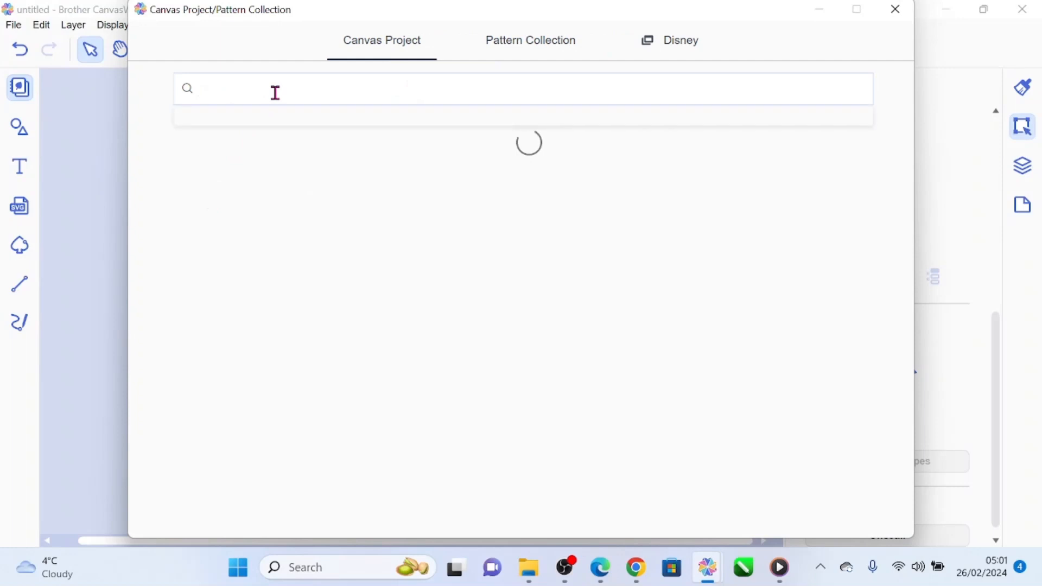
type("ea")
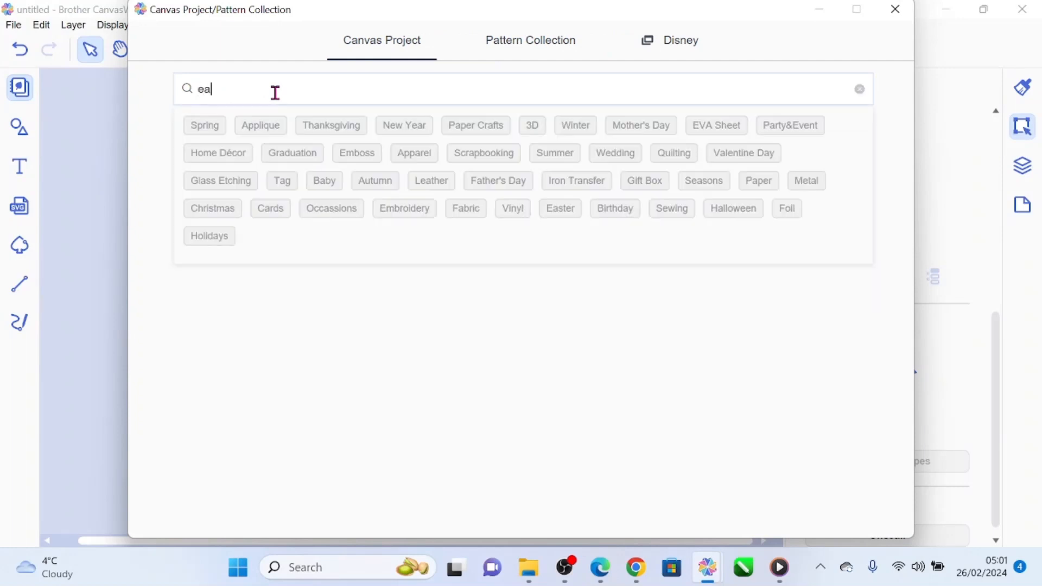
type("ster")
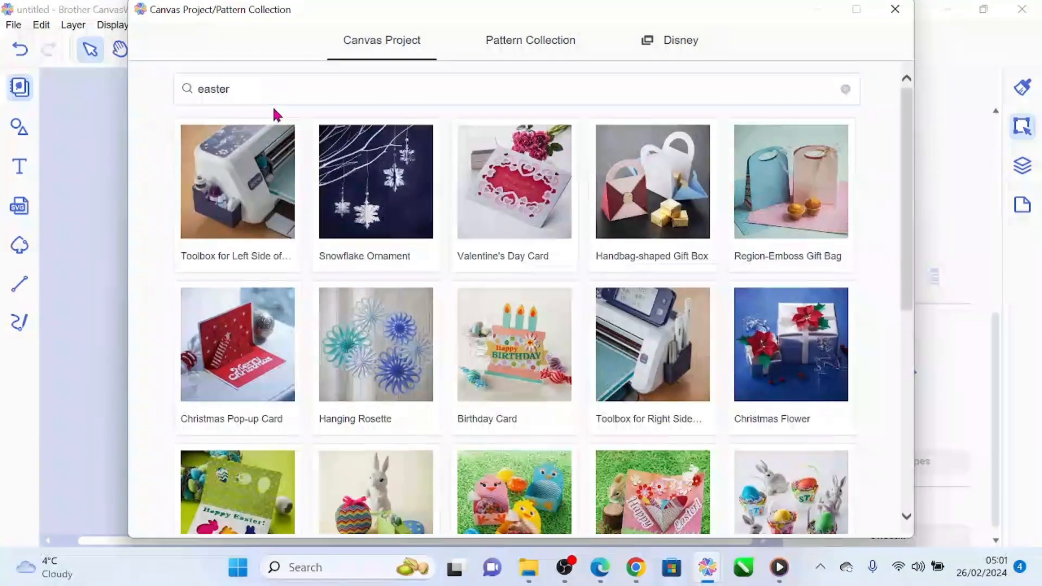
left_click(273, 93)
key("Return")
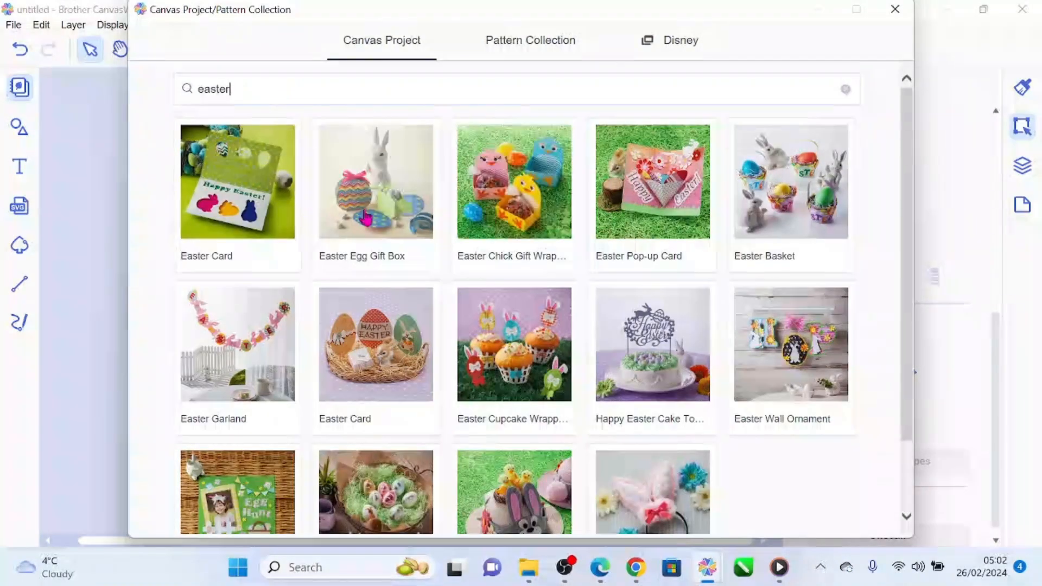
- Look through the pattern pieces of the Easter Card and Easter Wall Ornament projects, and close the collection without inserting any
left_click(264, 216)
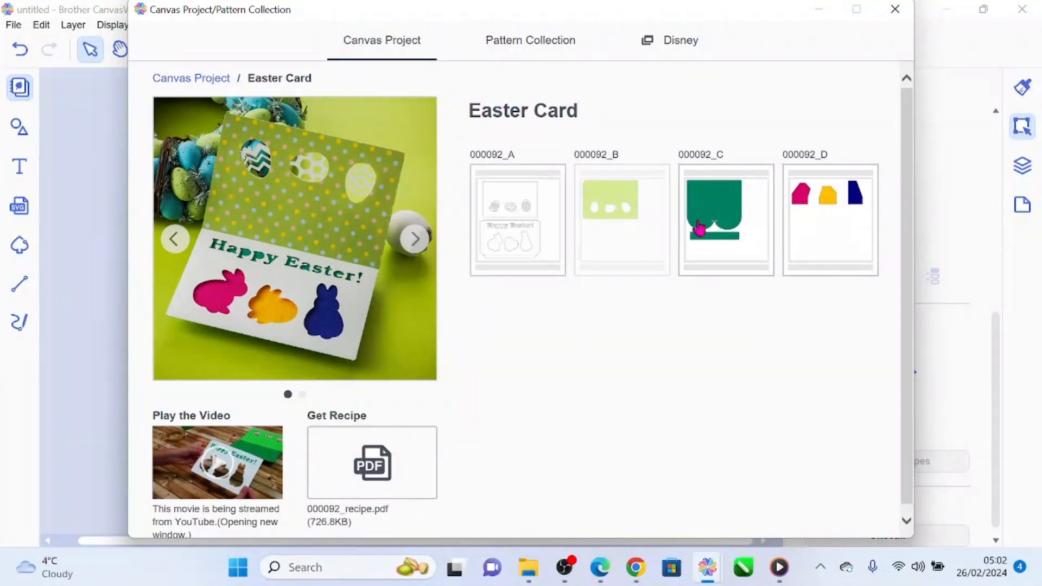
left_click(185, 80)
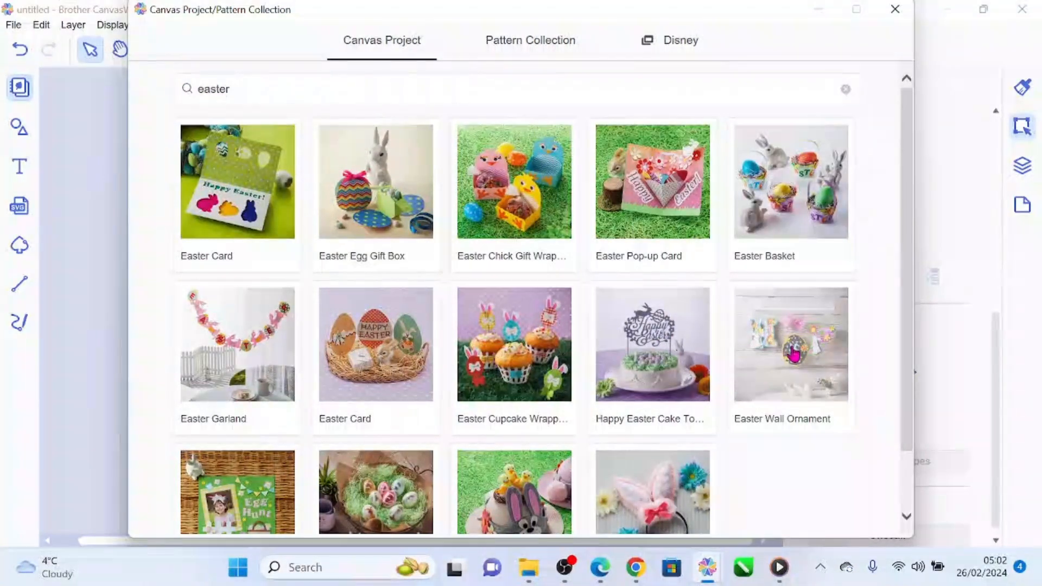
left_click(792, 353)
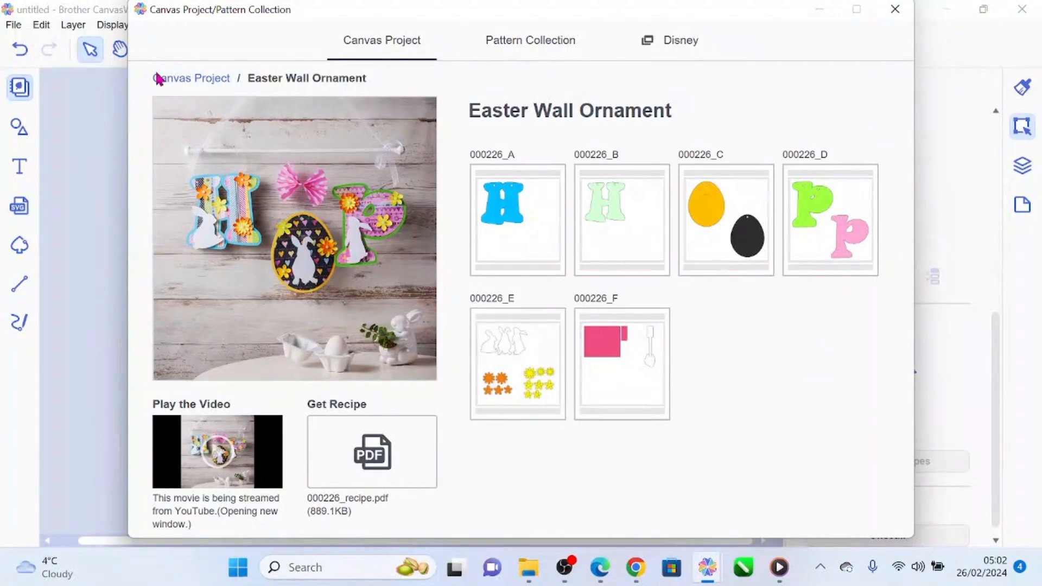
left_click(190, 82)
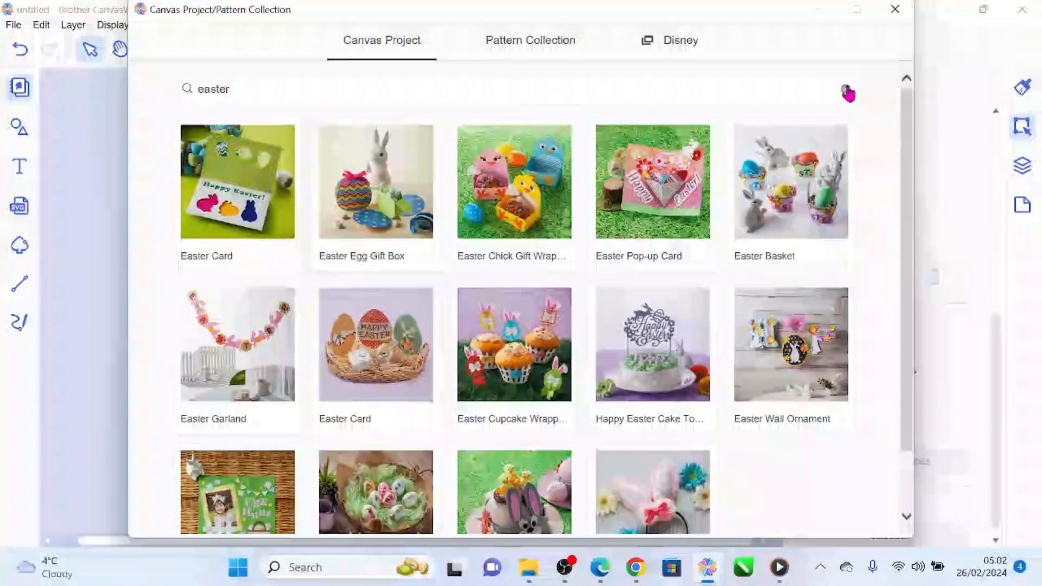
left_click(895, 9)
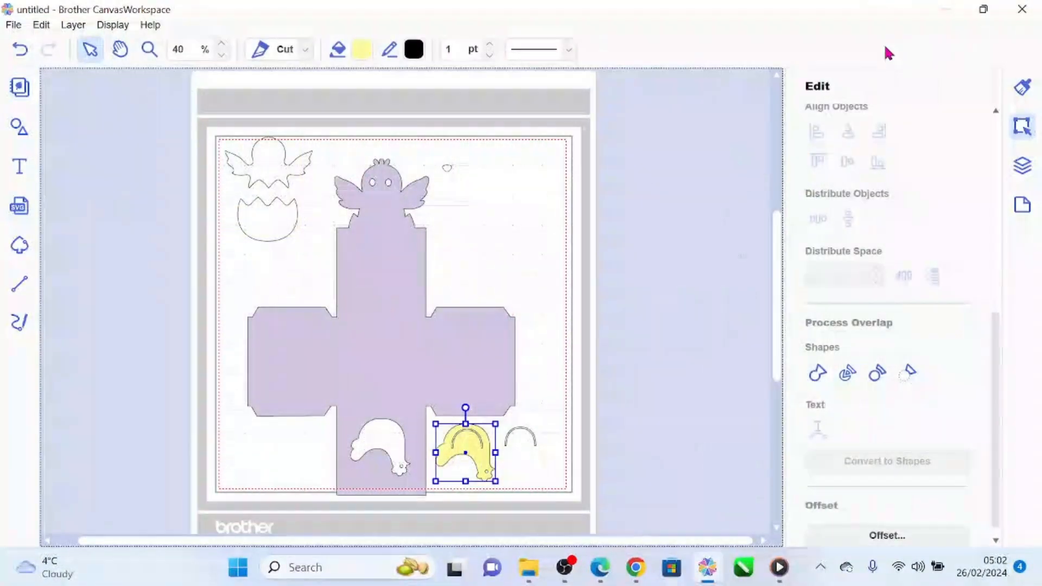